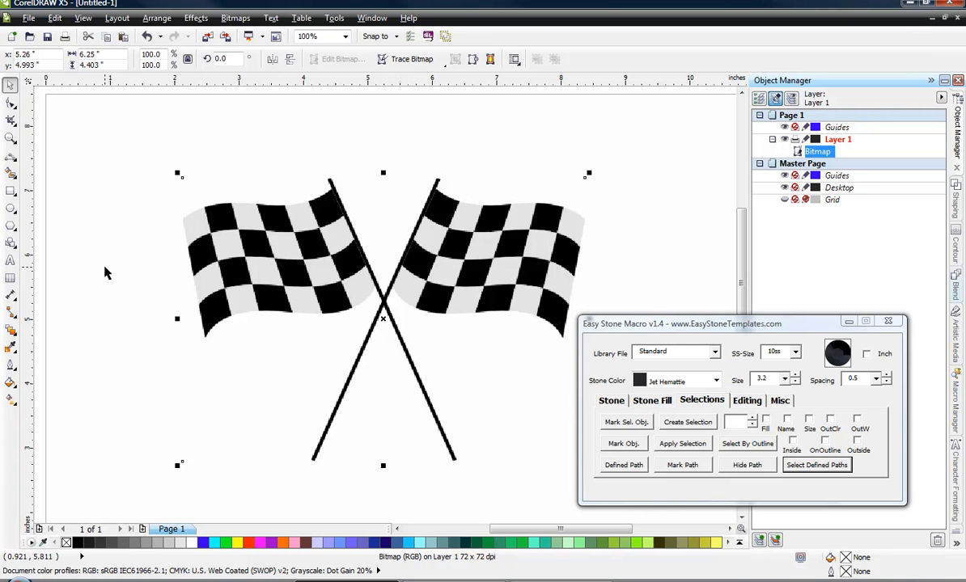
pyautogui.click(104, 272)
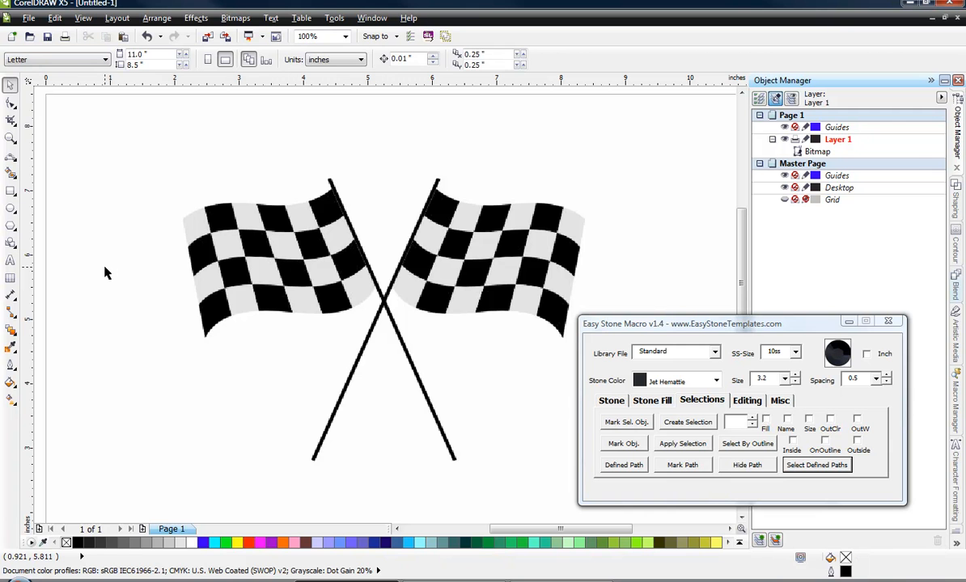
pyautogui.click(229, 246)
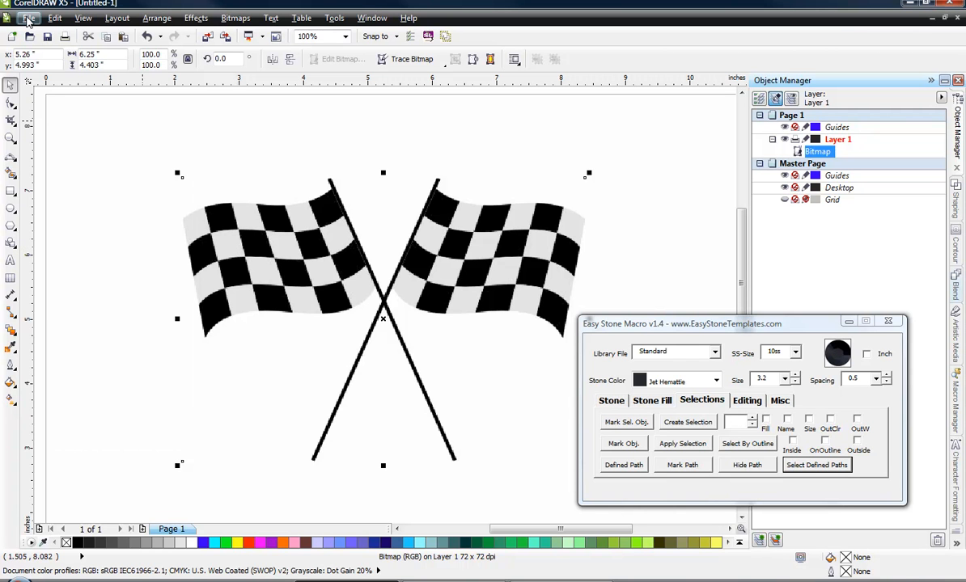
pyautogui.click(29, 18)
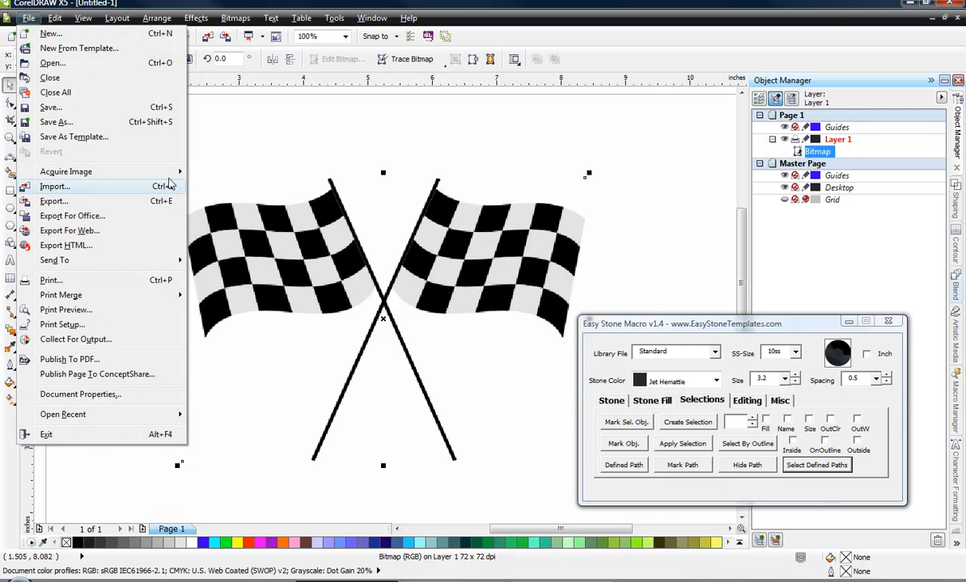
pyautogui.click(274, 118)
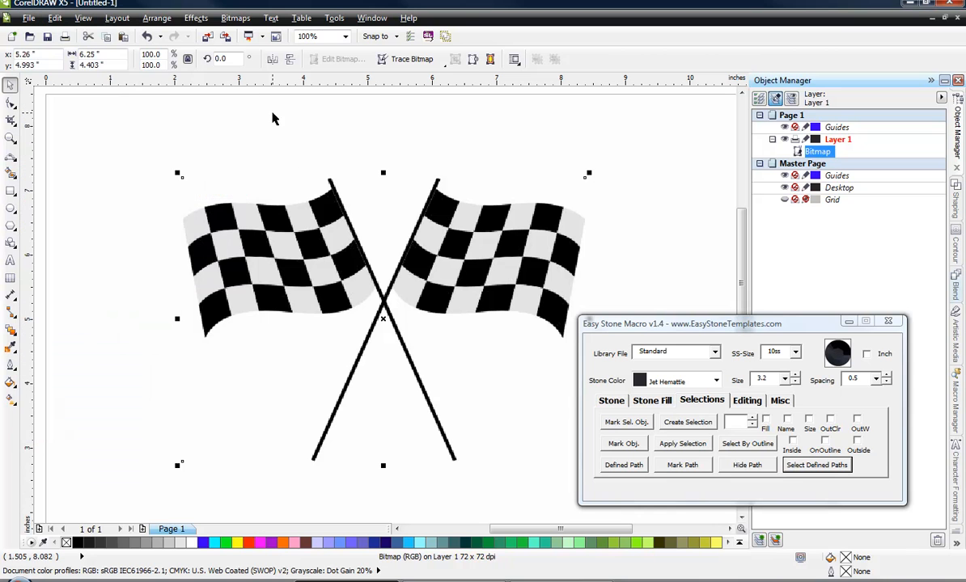
pyautogui.click(110, 304)
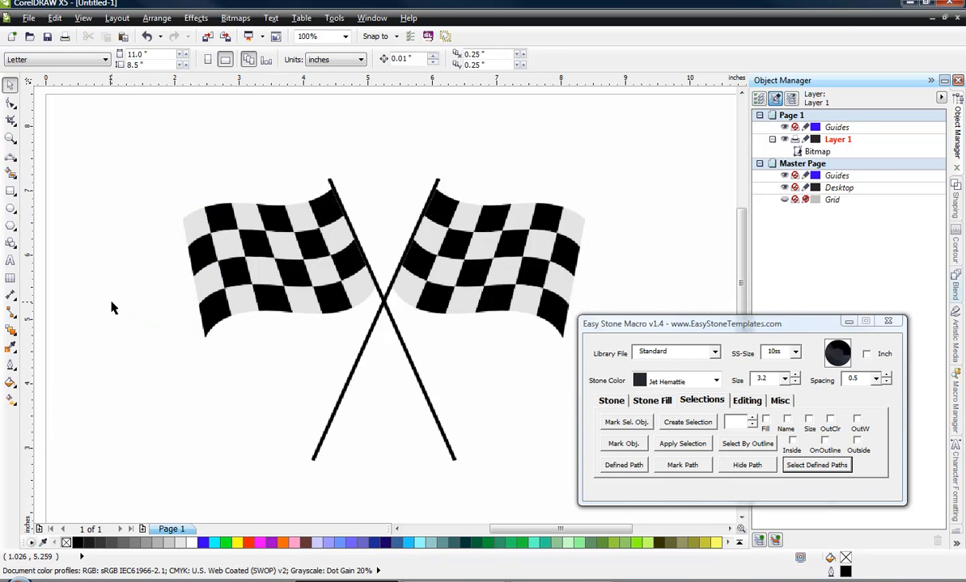
pyautogui.click(324, 275)
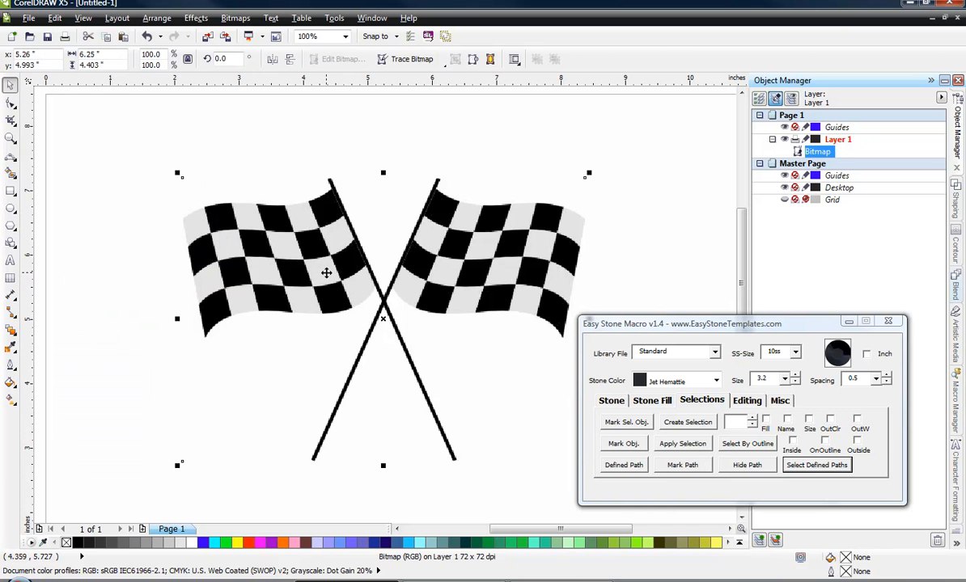
pyautogui.click(109, 305)
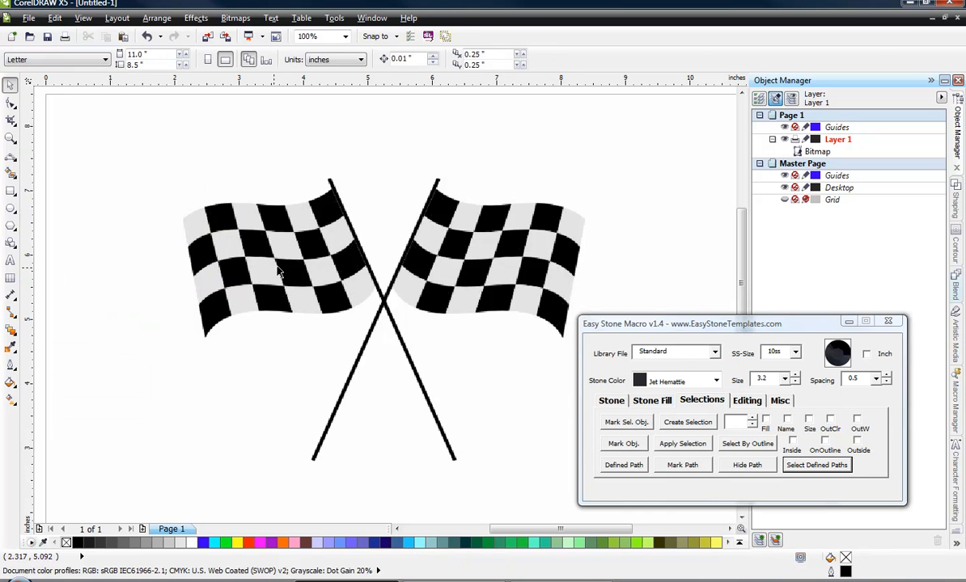
pyautogui.click(259, 251)
pyautogui.click(103, 296)
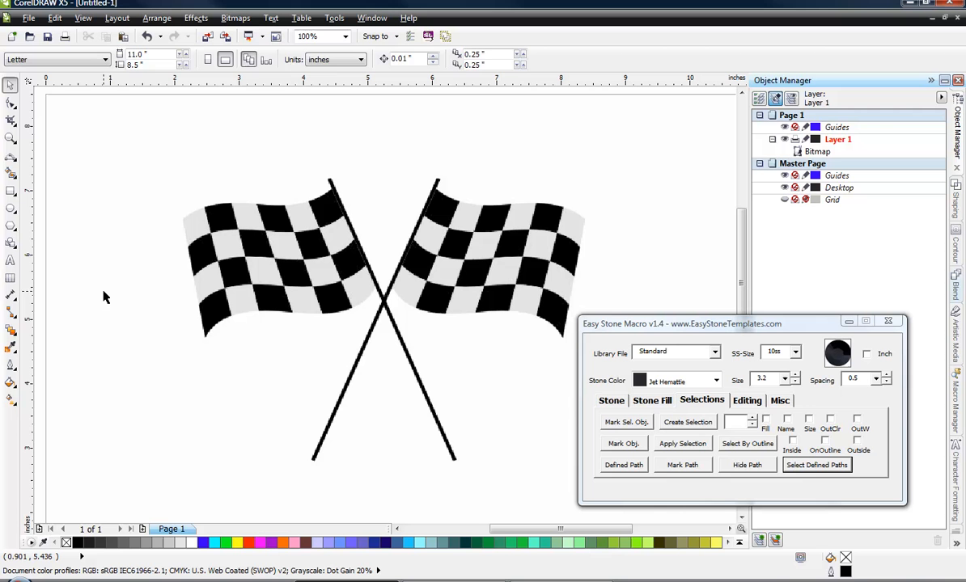
pyautogui.click(293, 297)
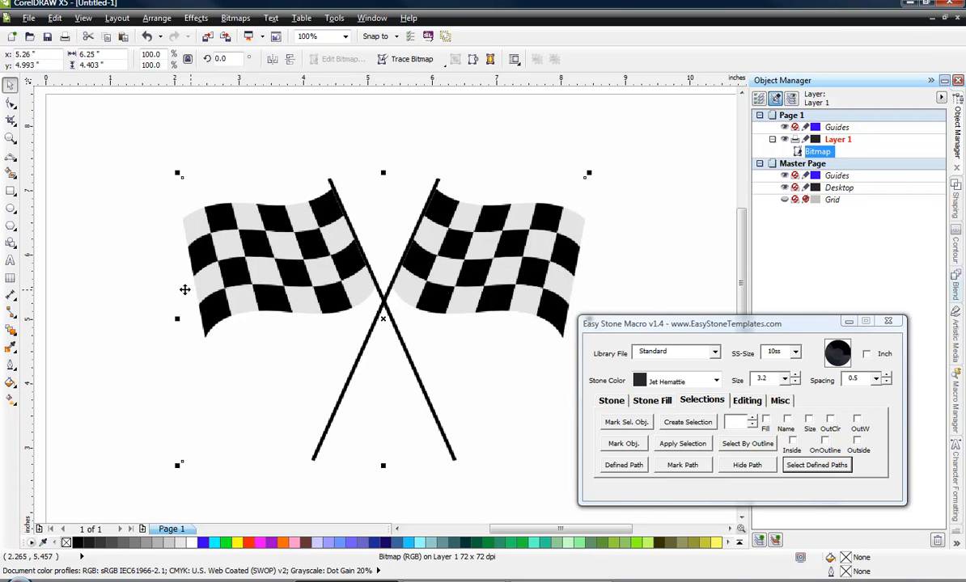
pyautogui.click(120, 299)
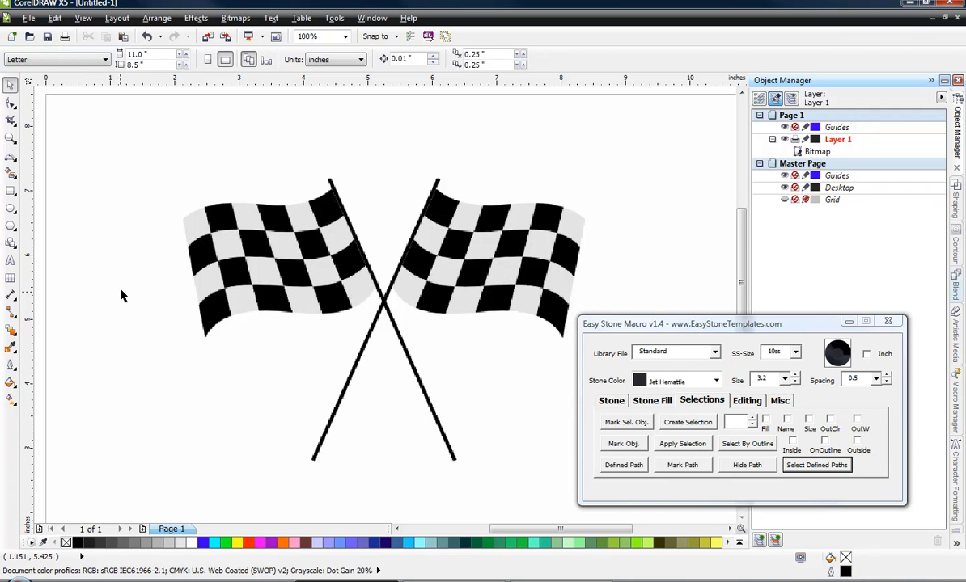
# Move the crossed flags bitmap slightly up and to the left on the page and lock it in place.
pyautogui.click(271, 270)
pyautogui.moveTo(289, 287); pyautogui.dragTo(266, 275)
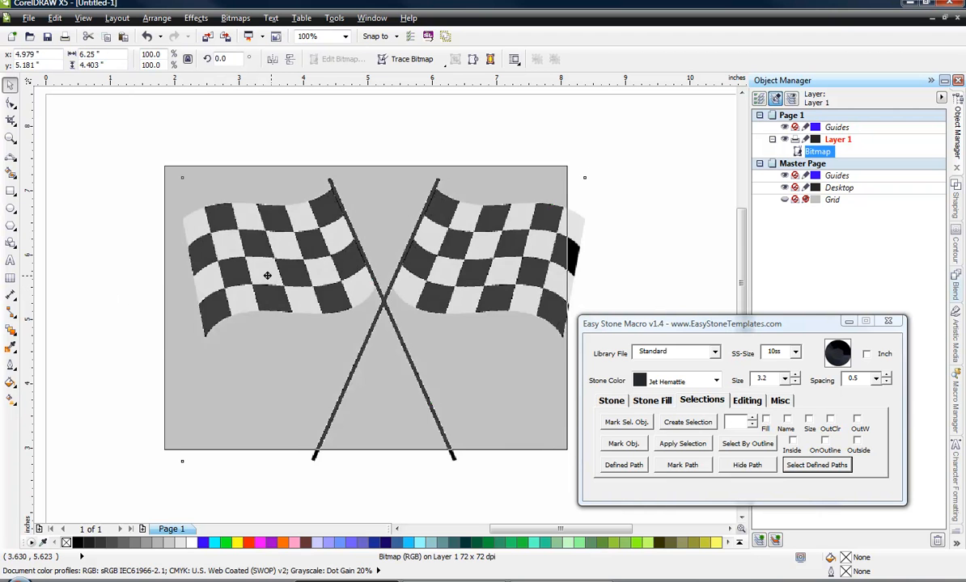
pyautogui.rightClick(288, 273)
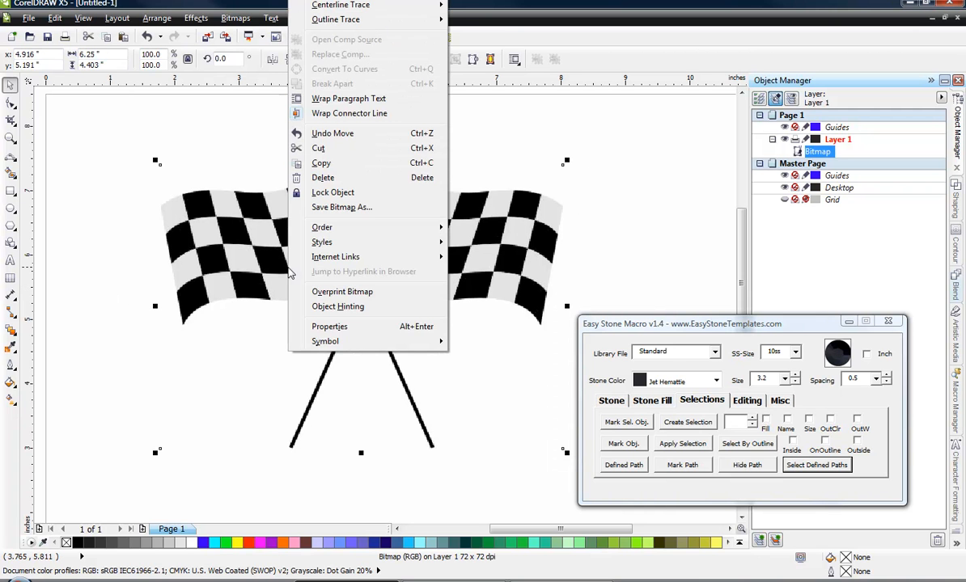
pyautogui.click(327, 192)
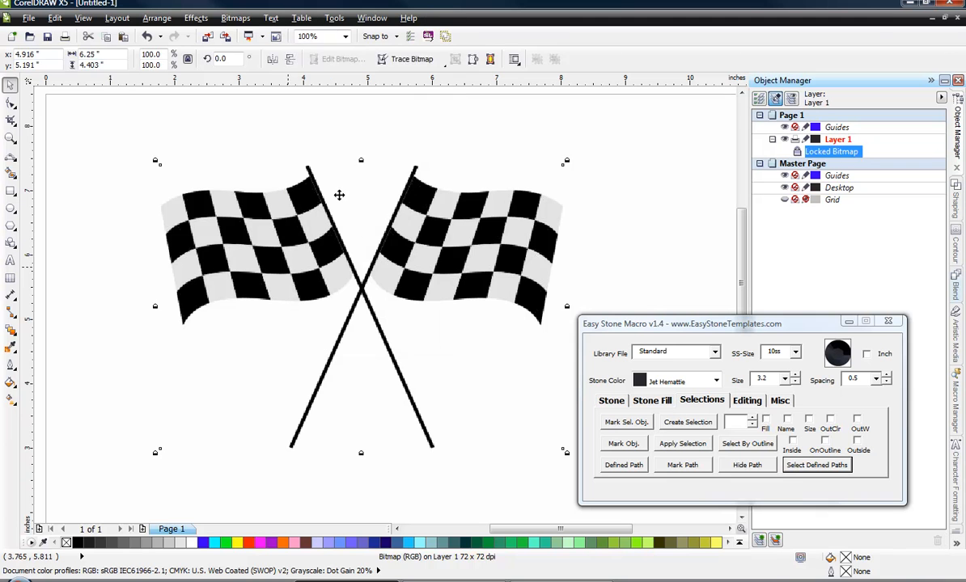
pyautogui.click(118, 297)
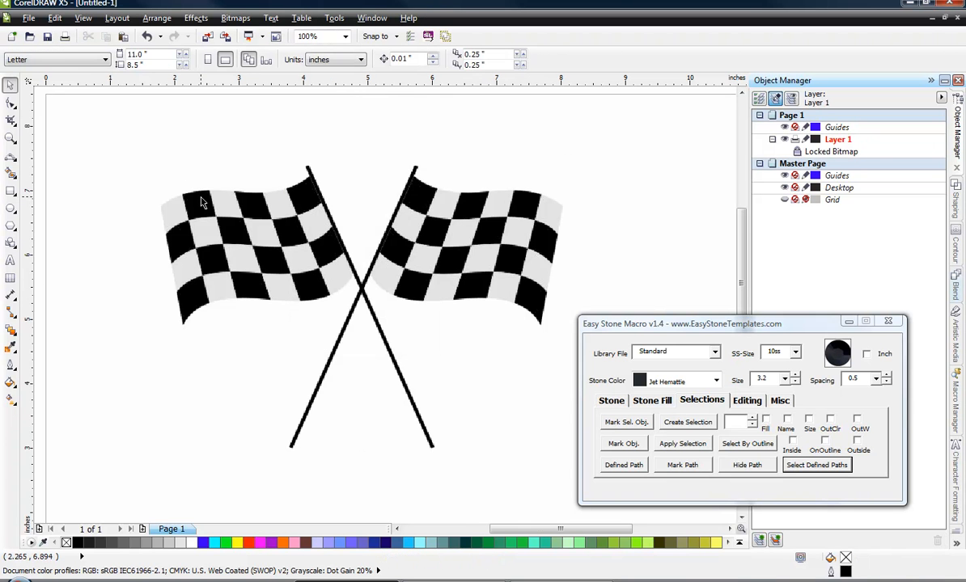
# Trace the upper edge of the left flag with two joined 3-Point Curve segments, from its outer corner to the pole.
pyautogui.scroll(2, 202, 202)
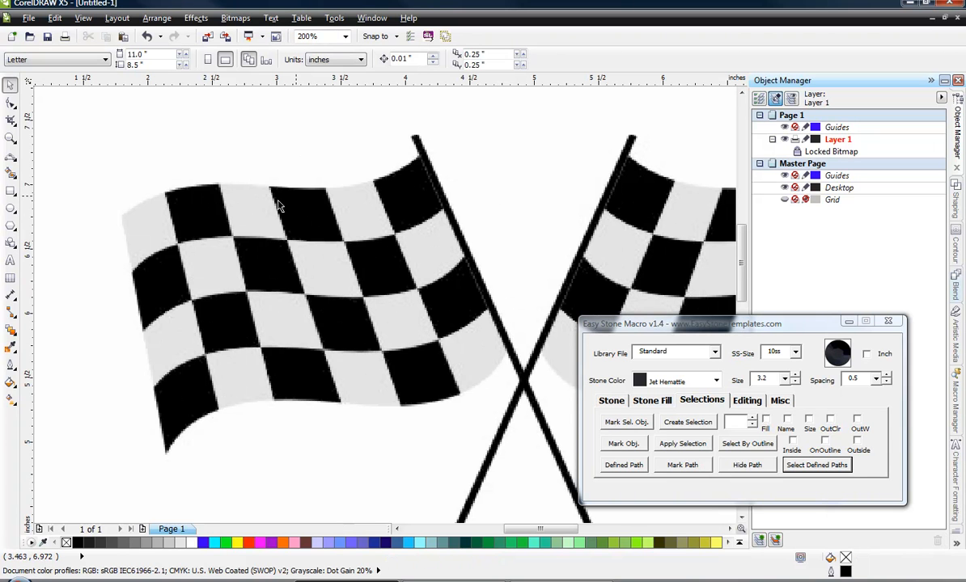
pyautogui.click(12, 171)
pyautogui.click(10, 160)
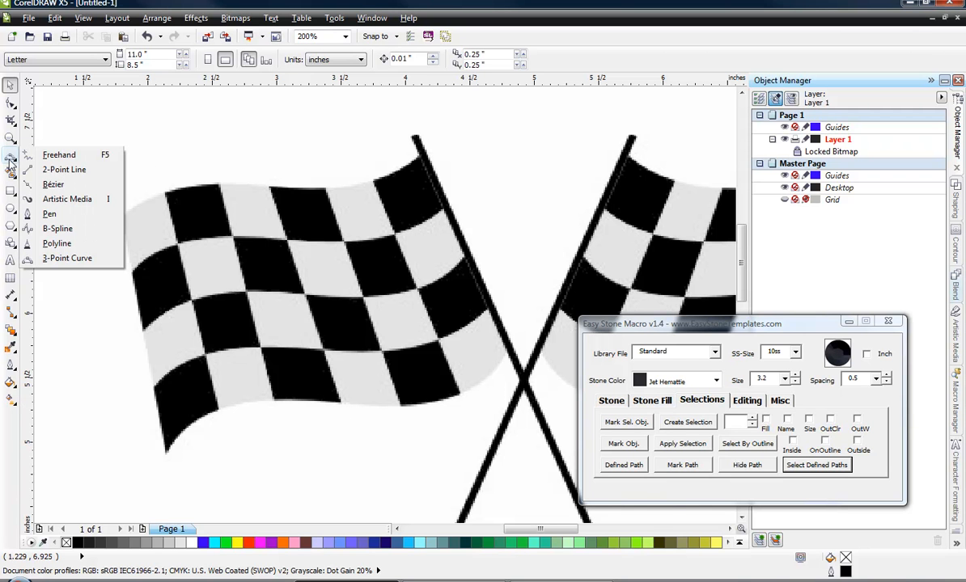
pyautogui.click(68, 259)
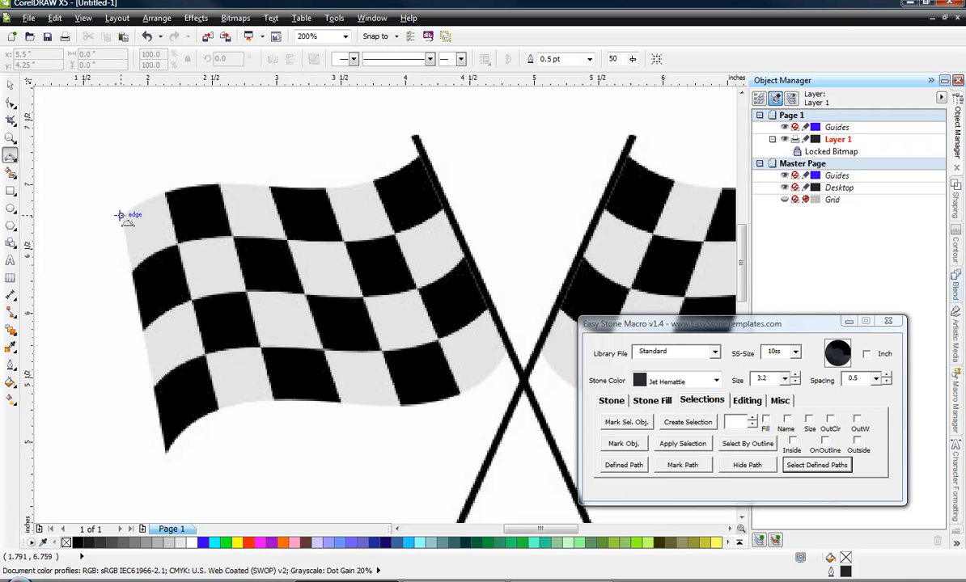
pyautogui.moveTo(119, 216); pyautogui.dragTo(267, 186)
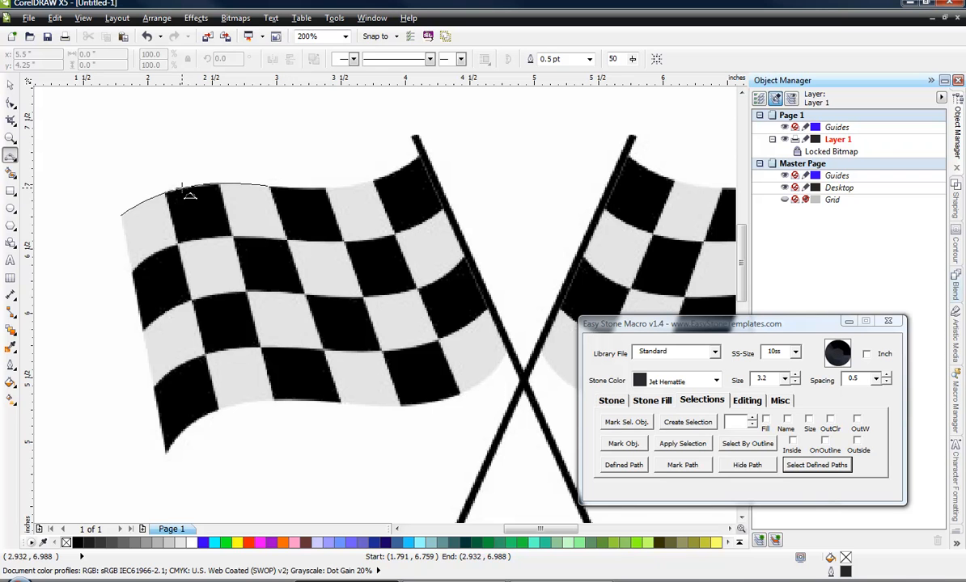
pyautogui.click(188, 194)
pyautogui.moveTo(268, 187); pyautogui.dragTo(421, 157)
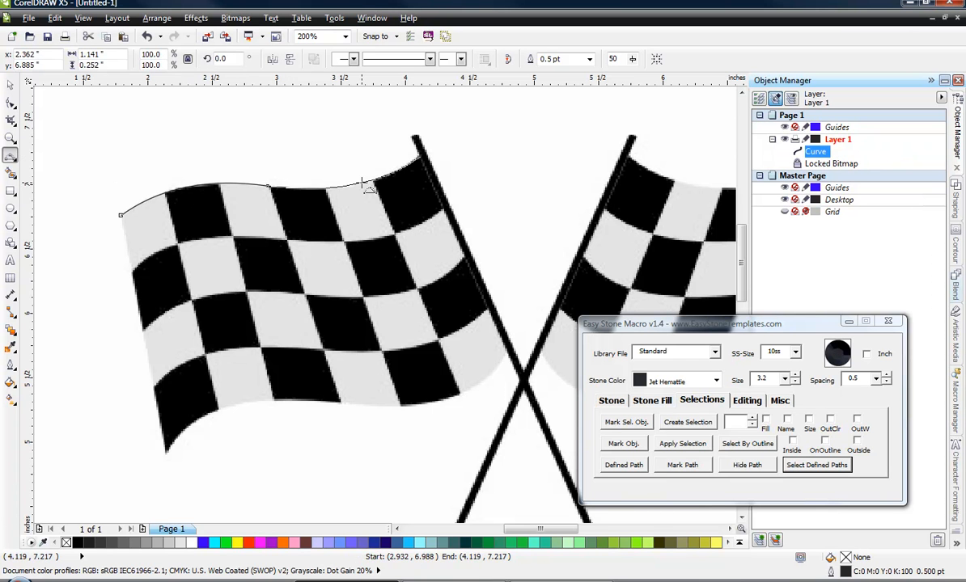
pyautogui.click(360, 182)
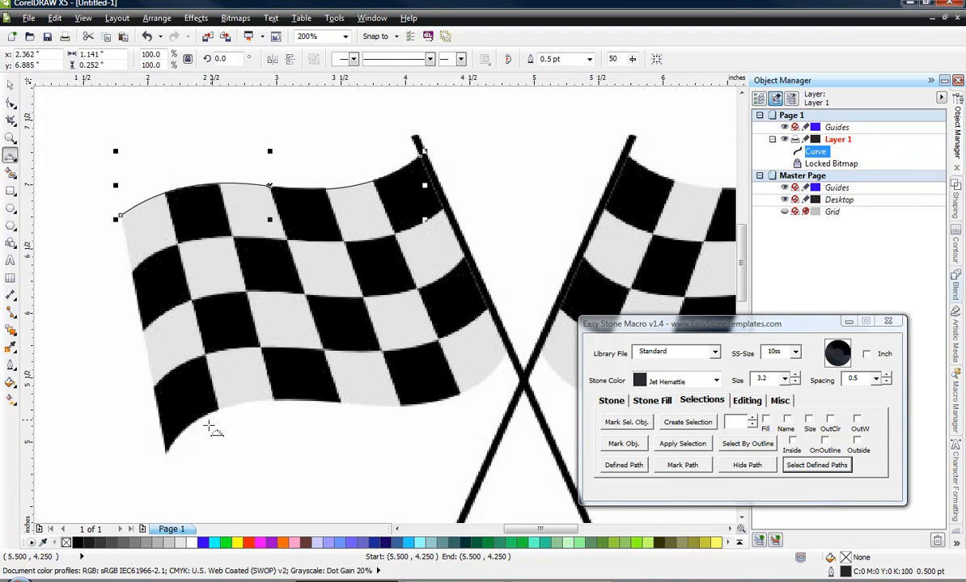
# Trace the lower edge of the left flag with two joined 3-Point Curve segments, from its lowest corner to the pole.
pyautogui.click(166, 451)
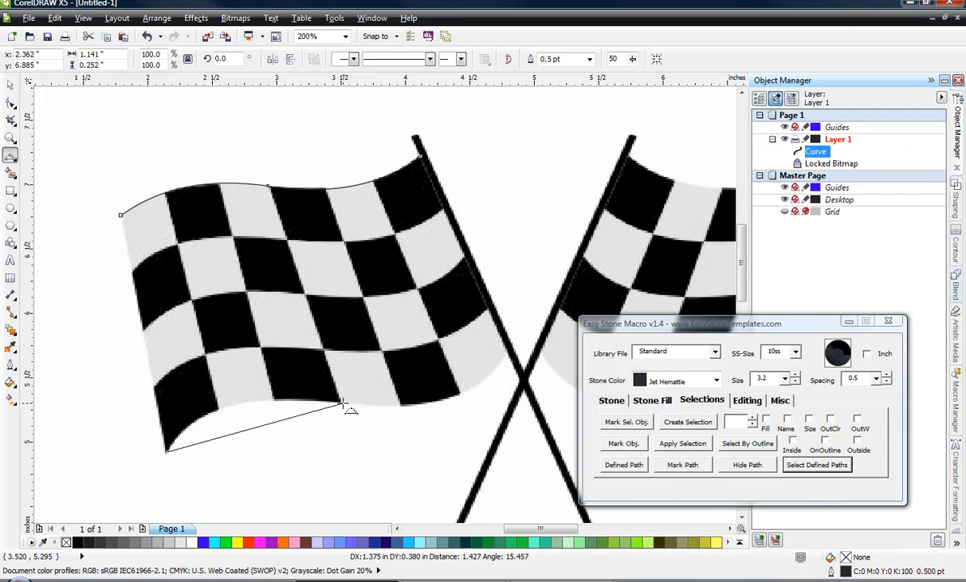
pyautogui.moveTo(341, 404); pyautogui.dragTo(224, 402)
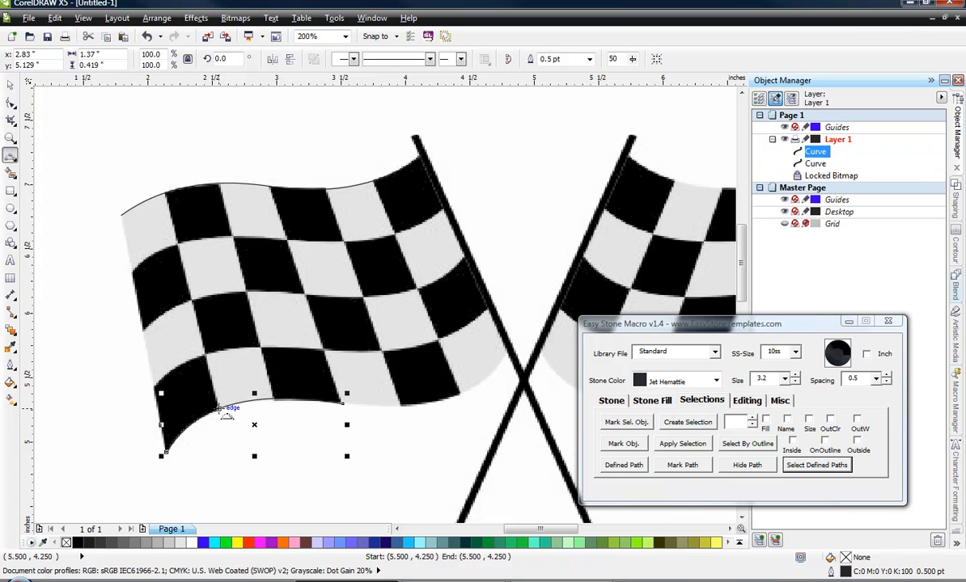
pyautogui.click(343, 402)
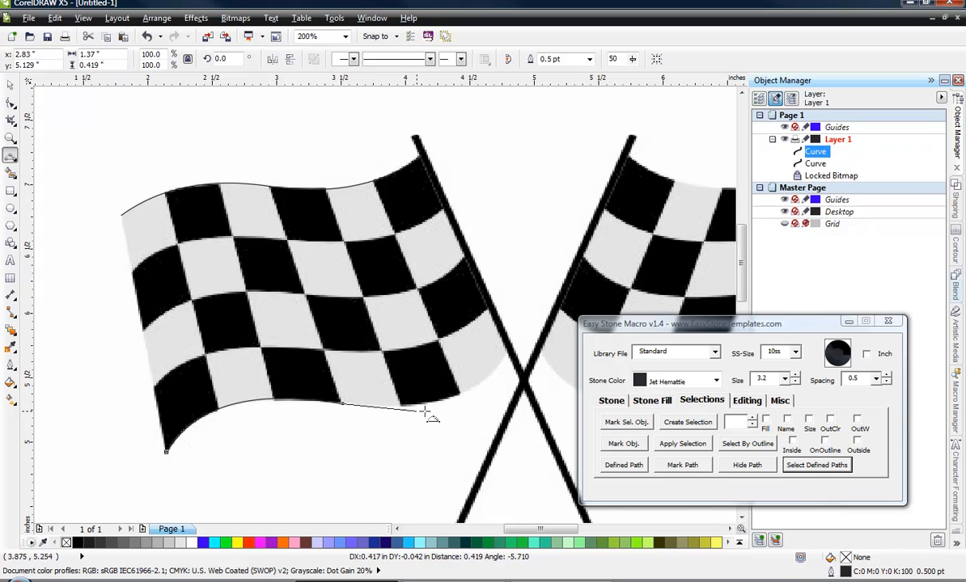
pyautogui.moveTo(508, 357); pyautogui.dragTo(453, 399)
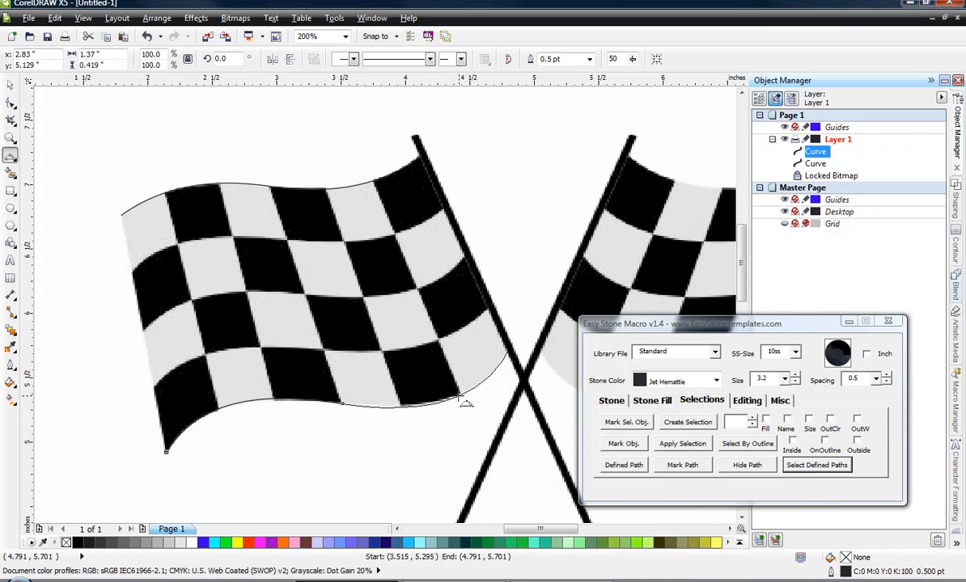
pyautogui.click(464, 399)
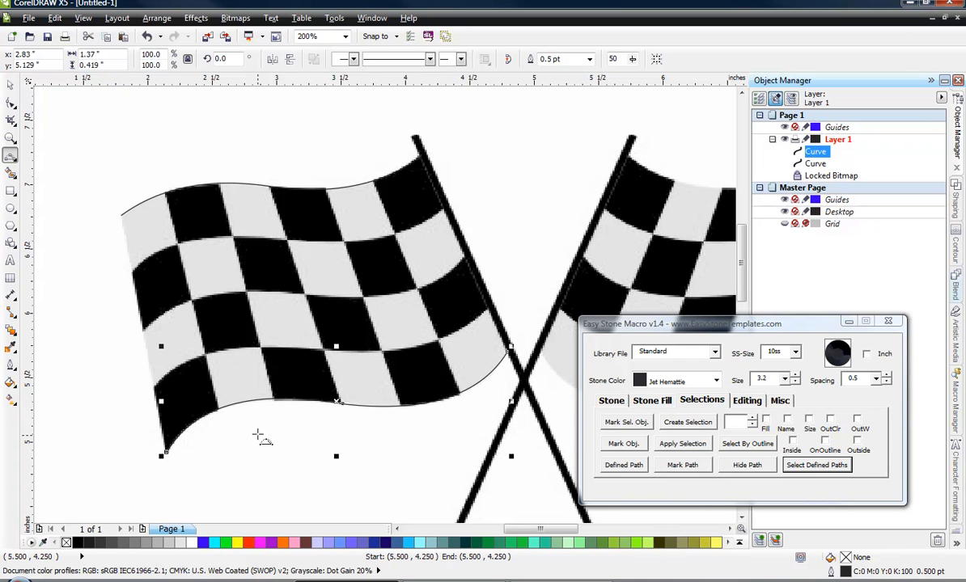
pyautogui.click(10, 84)
pyautogui.click(80, 162)
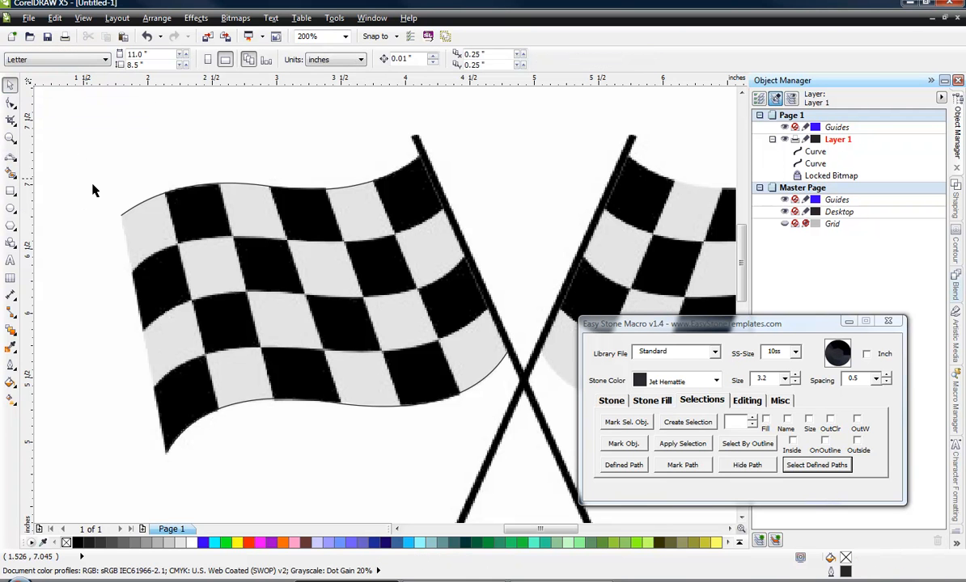
pyautogui.click(137, 207)
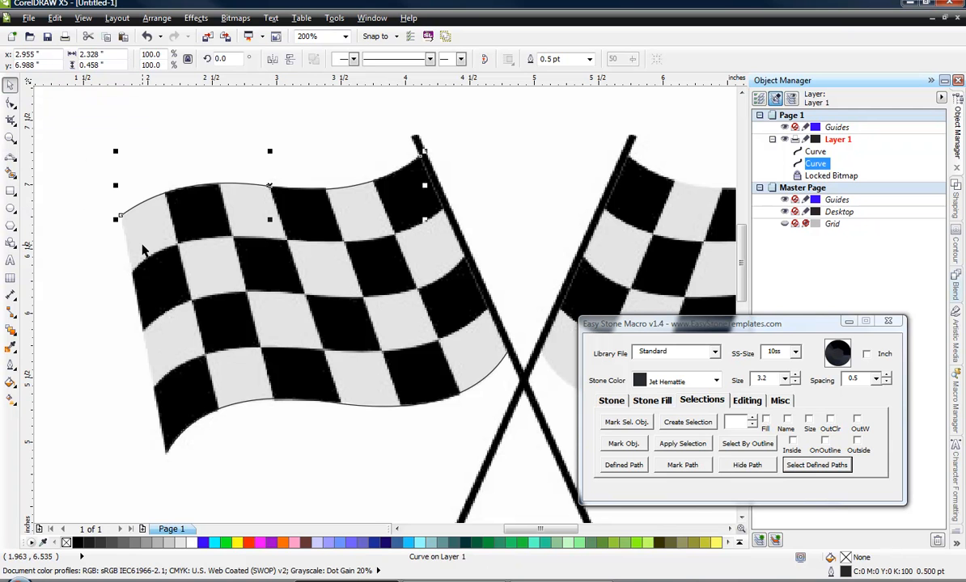
pyautogui.click(84, 301)
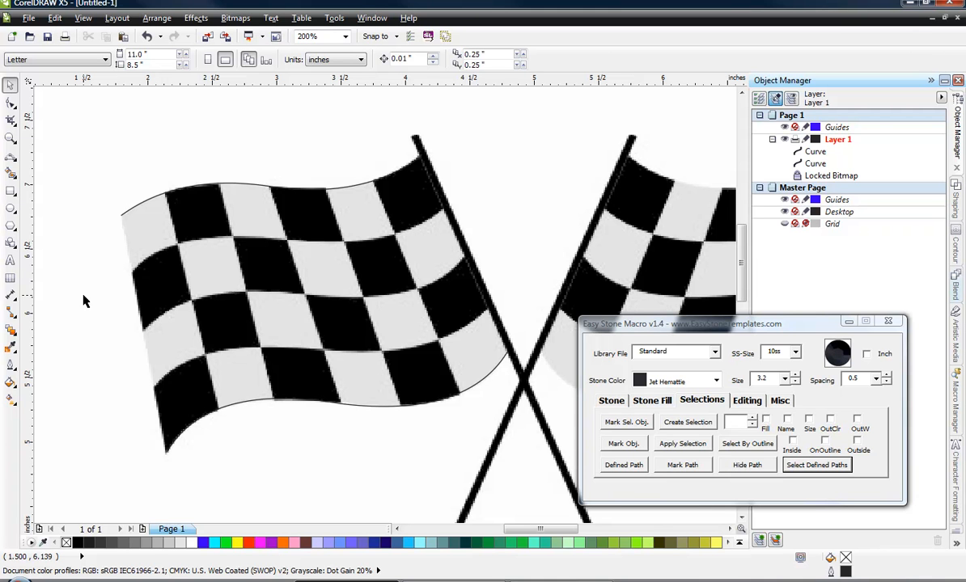
# Drop a Topaz 10ss stone from the Standard library and place it in the upper-left corner of the second-row, second-column grey check.
pyautogui.click(715, 380)
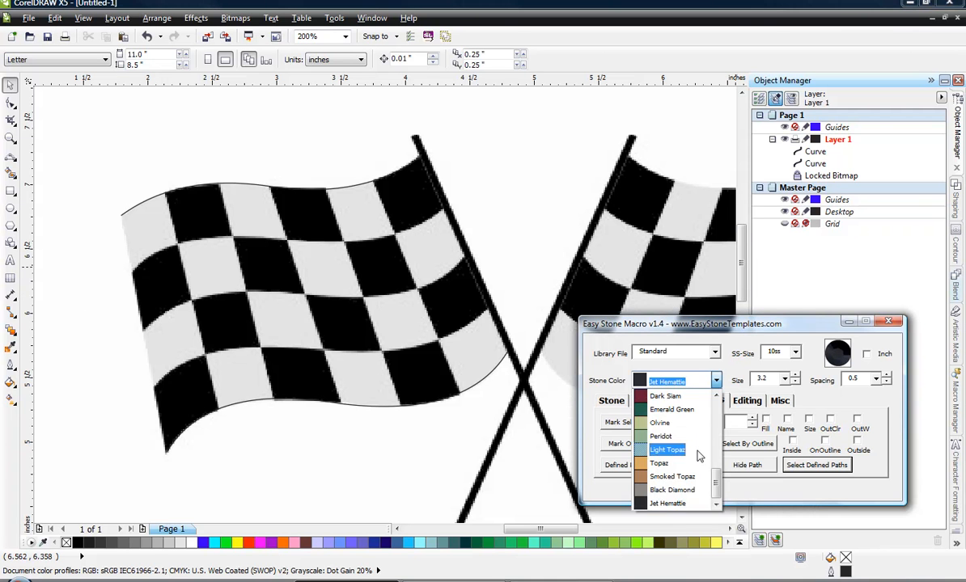
pyautogui.click(640, 433)
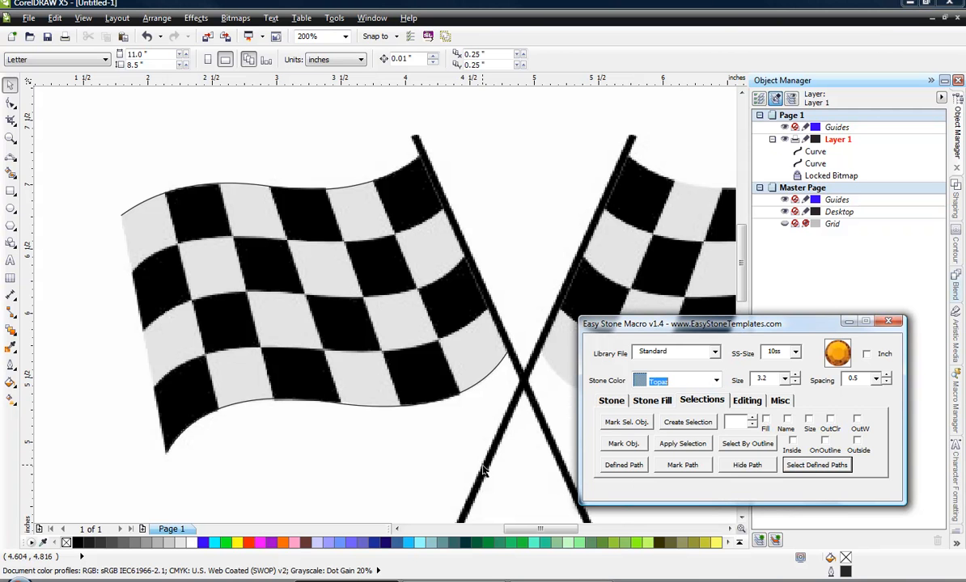
pyautogui.click(611, 400)
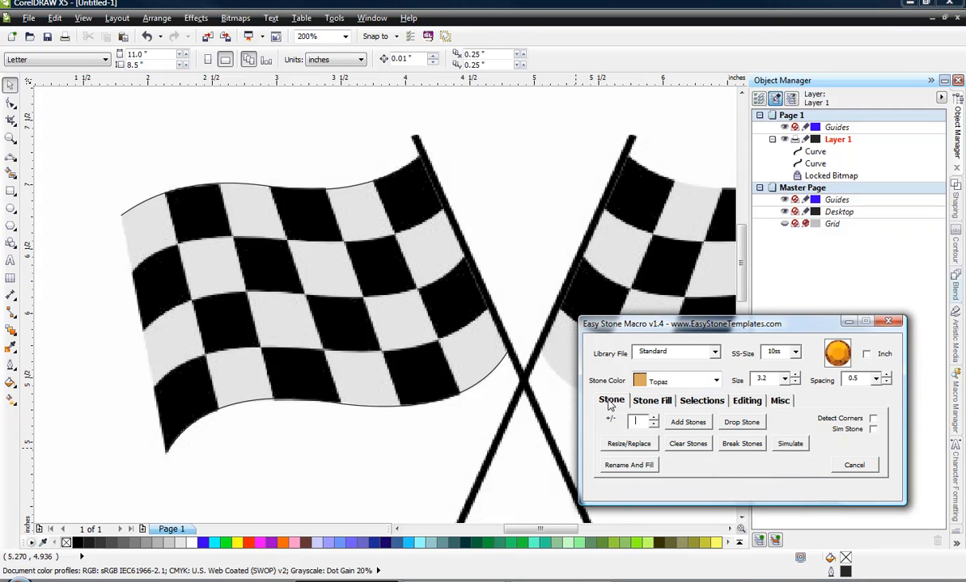
pyautogui.click(742, 423)
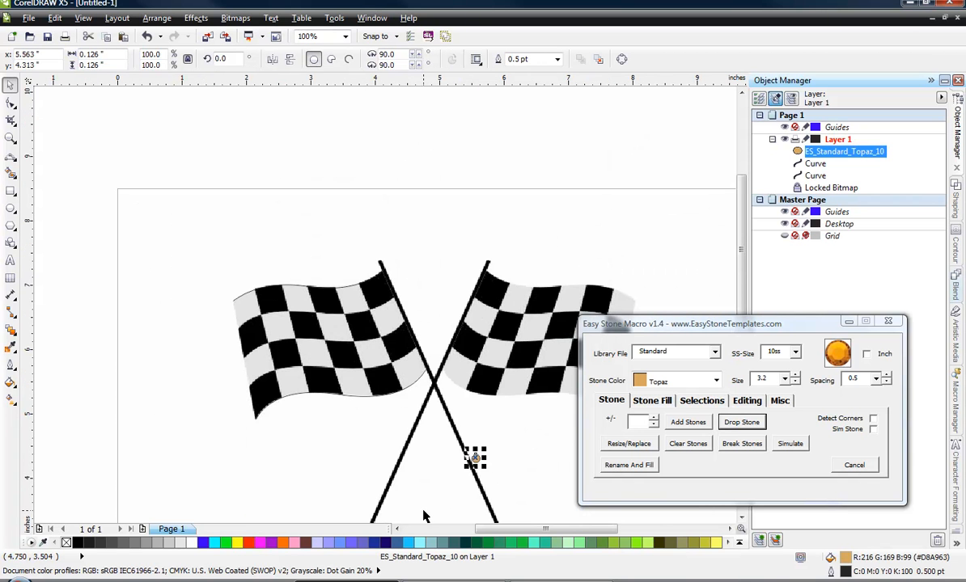
pyautogui.moveTo(472, 457); pyautogui.dragTo(247, 290)
pyautogui.scroll(2, 273, 324)
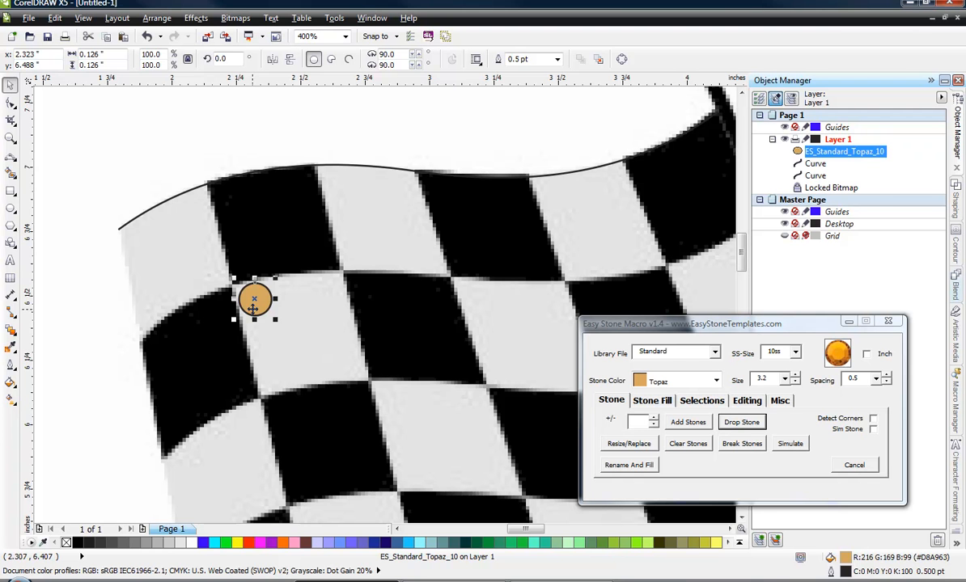
# Copy the Topaz stone twice across the top and twice down the left side of the same grey check.
pyautogui.moveTo(253, 306); pyautogui.dragTo(330, 298)
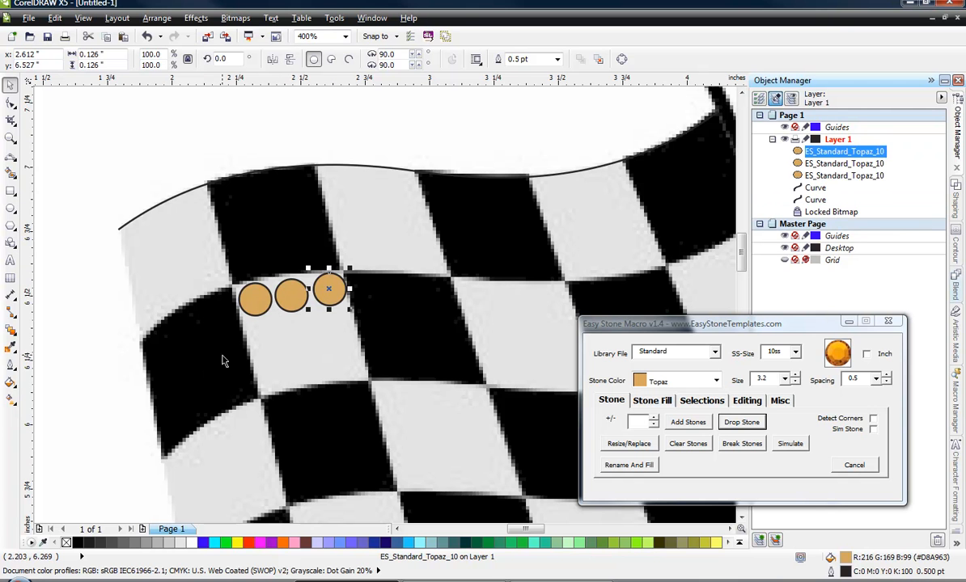
pyautogui.moveTo(256, 306); pyautogui.dragTo(276, 371)
pyautogui.click(125, 352)
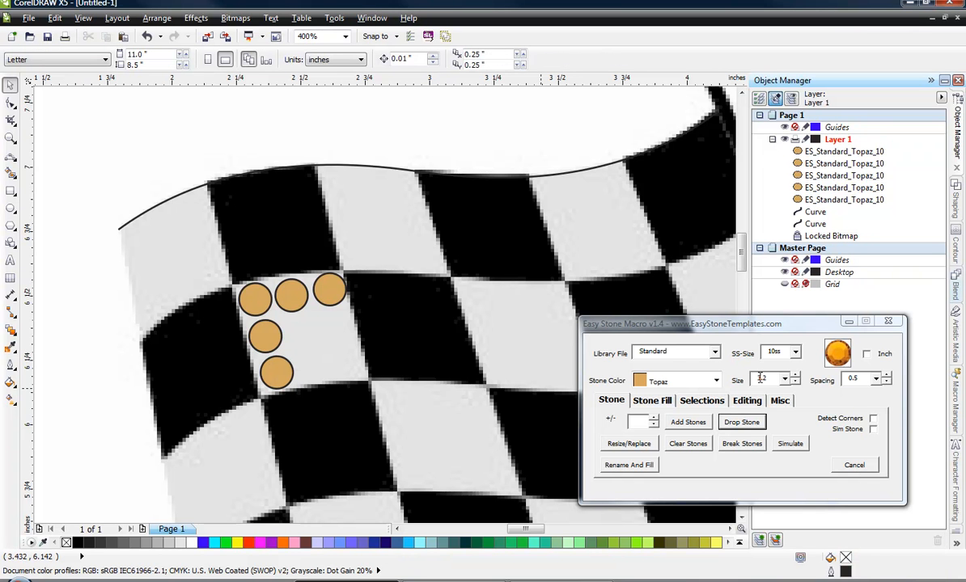
# Delete all the Topaz stones from the second-row, second-column grey check of the left flag.
pyautogui.moveTo(81, 261); pyautogui.dragTo(383, 424)
pyautogui.press('Delete')
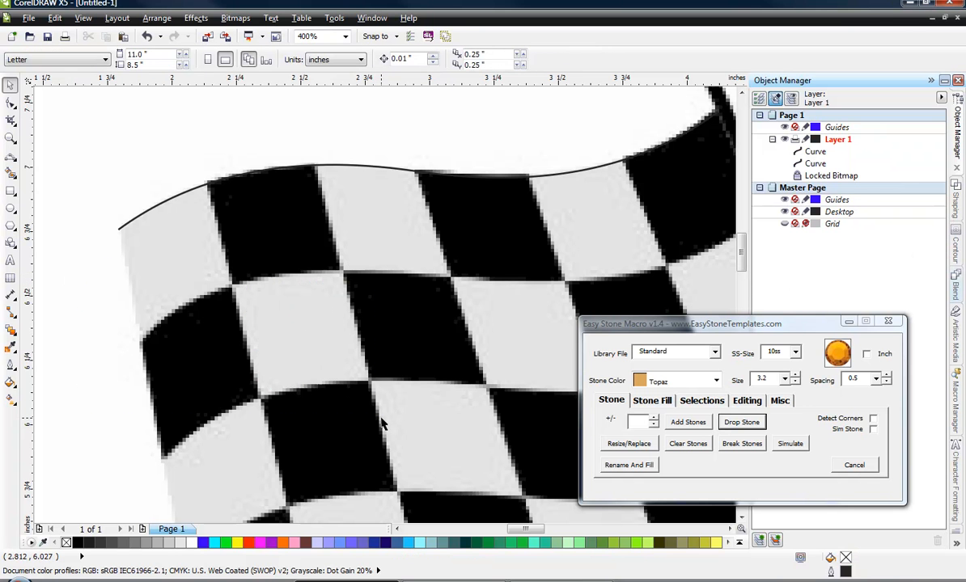
# Add 18 Crystal 10ss stones along the curve on the left flag's upper edge.
pyautogui.scroll(-2, 186, 275)
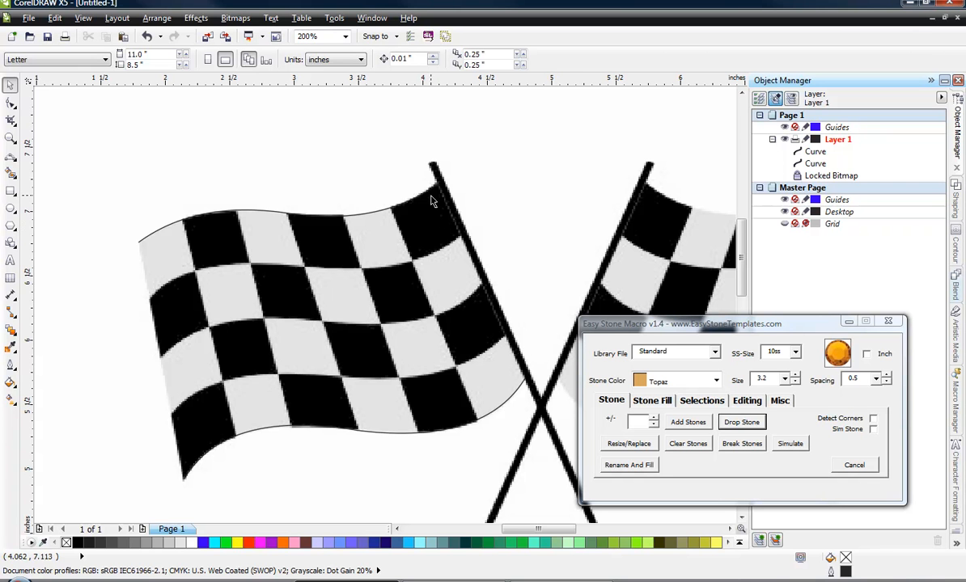
pyautogui.click(298, 213)
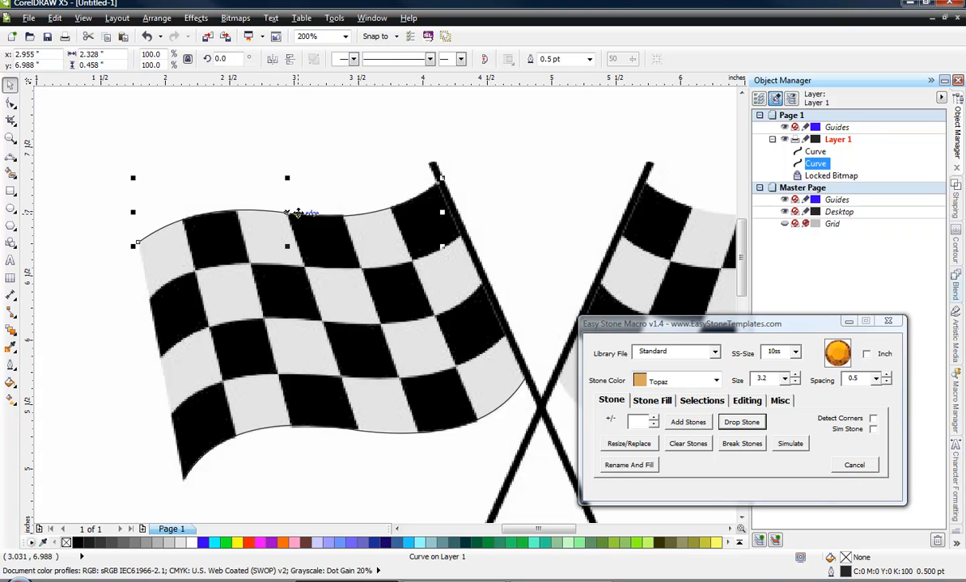
pyautogui.click(716, 381)
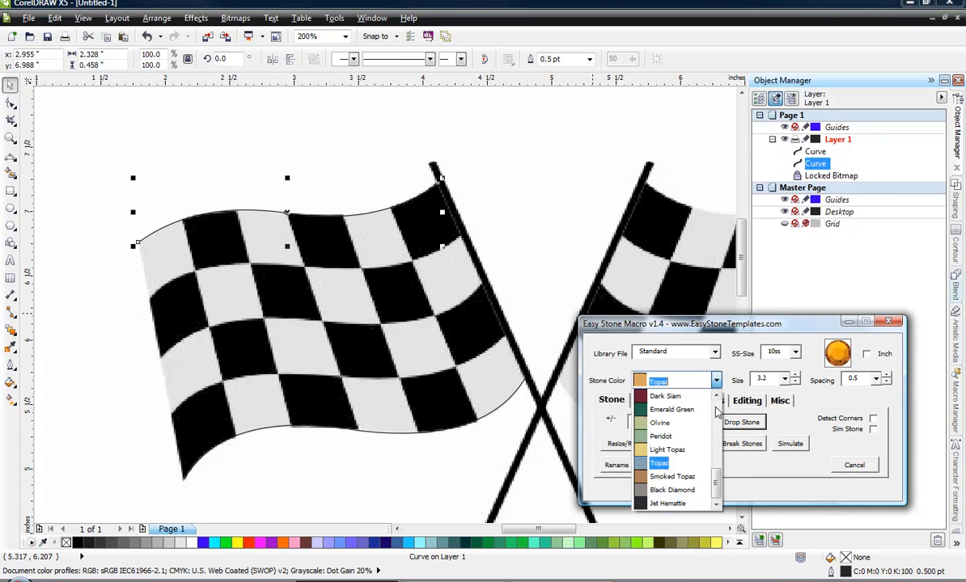
pyautogui.scroll(1, 725, 461)
pyautogui.moveTo(719, 477); pyautogui.dragTo(717, 401)
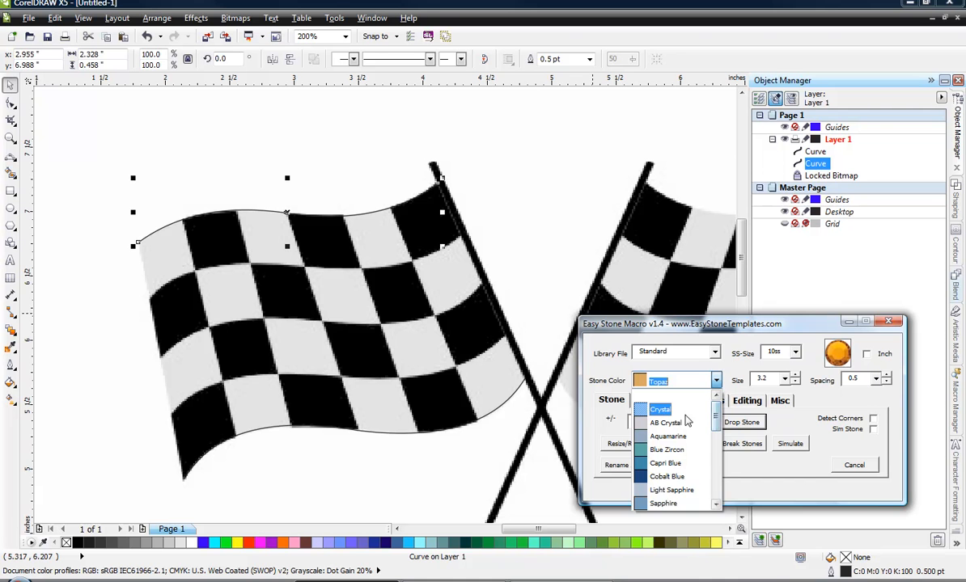
pyautogui.click(659, 396)
pyautogui.click(637, 421)
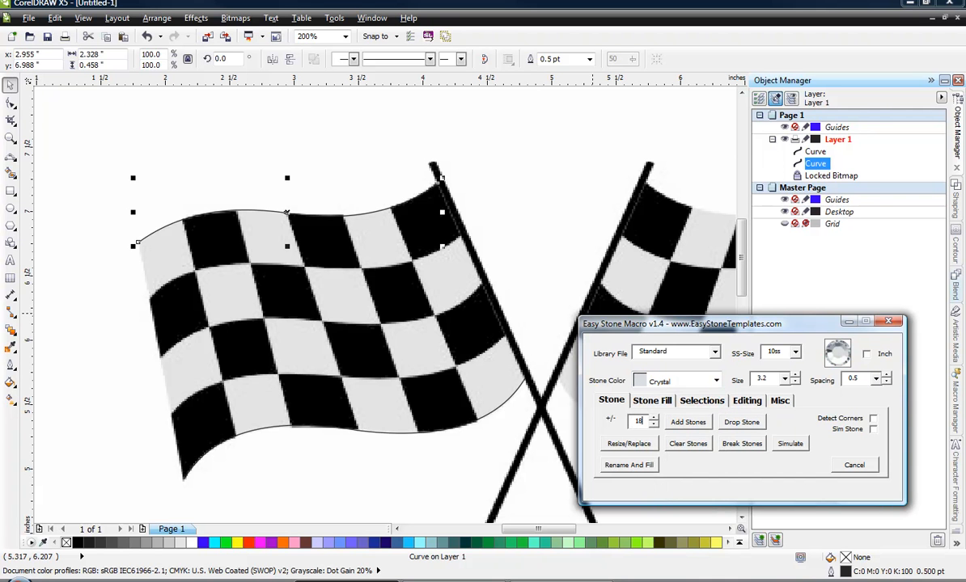
pyautogui.click(689, 426)
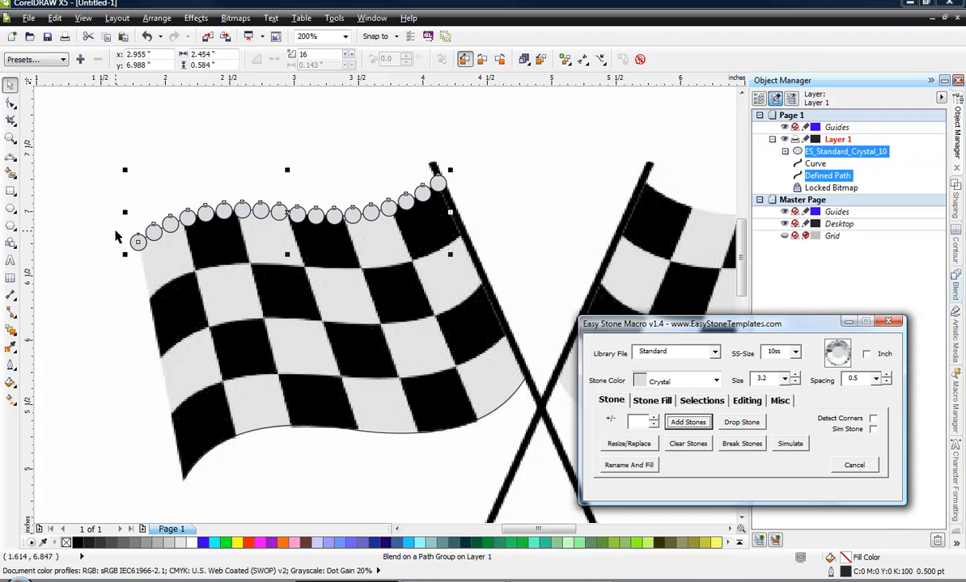
# Add the same number of Crystal 10ss stones along the curve on the left flag's lower edge.
pyautogui.click(230, 438)
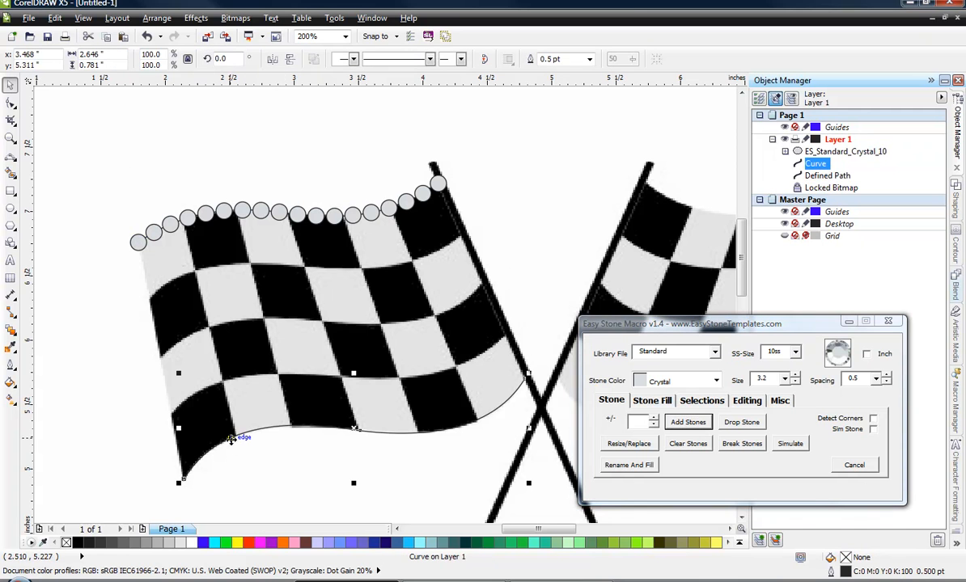
pyautogui.click(638, 422)
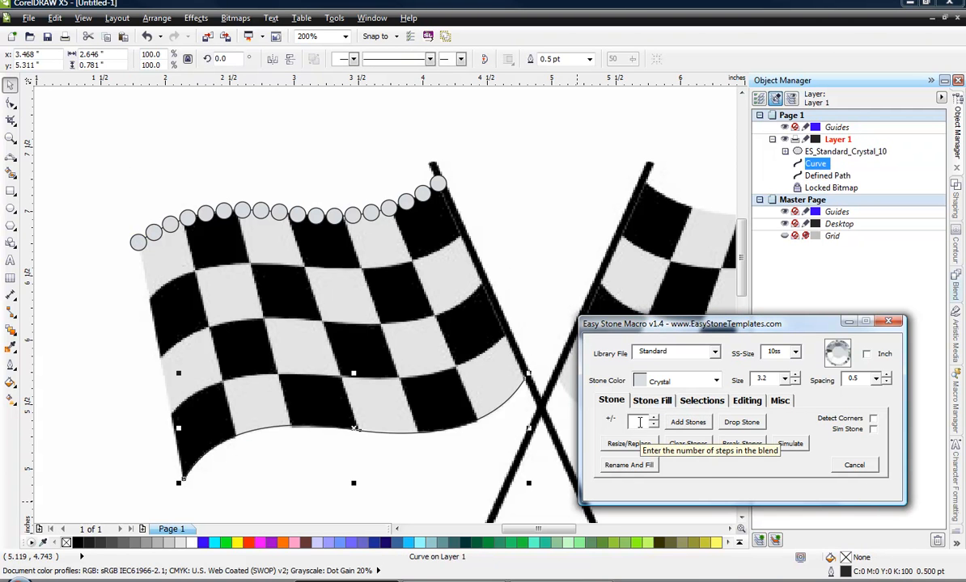
pyautogui.click(693, 428)
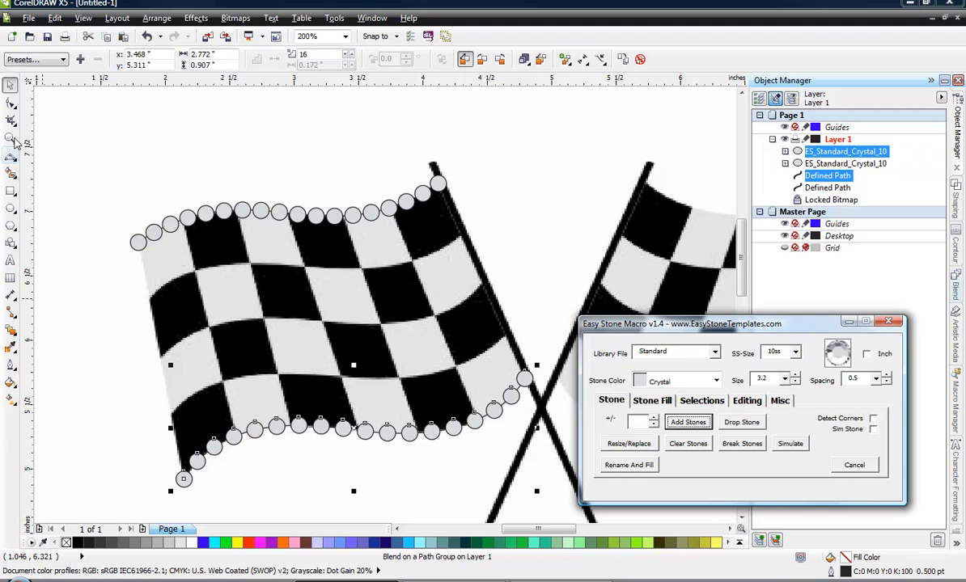
# Reshape the lower-edge path by moving its outer end node up and inward from the flag's tip and adjusting its curve handle.
pyautogui.click(11, 102)
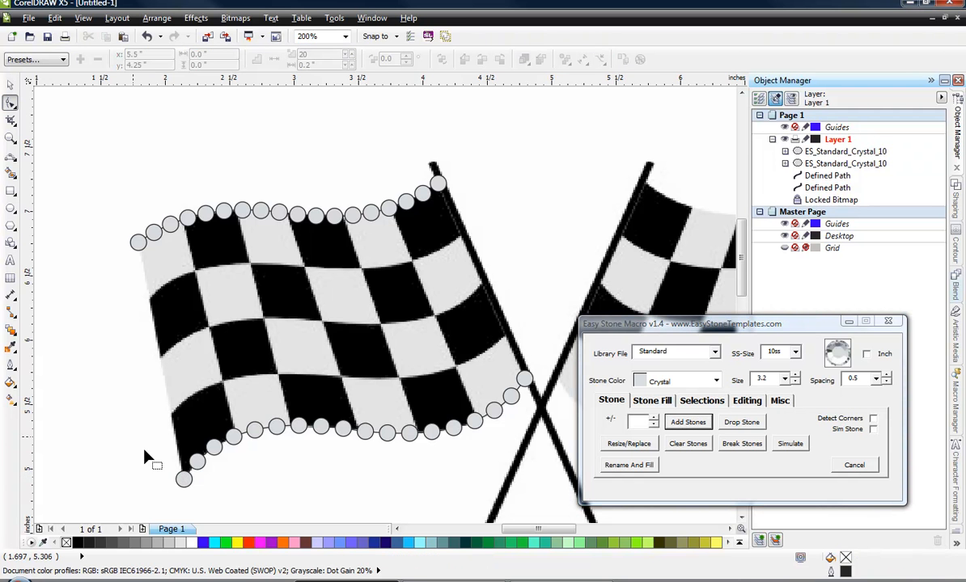
pyautogui.scroll(4, 178, 494)
pyautogui.click(244, 391)
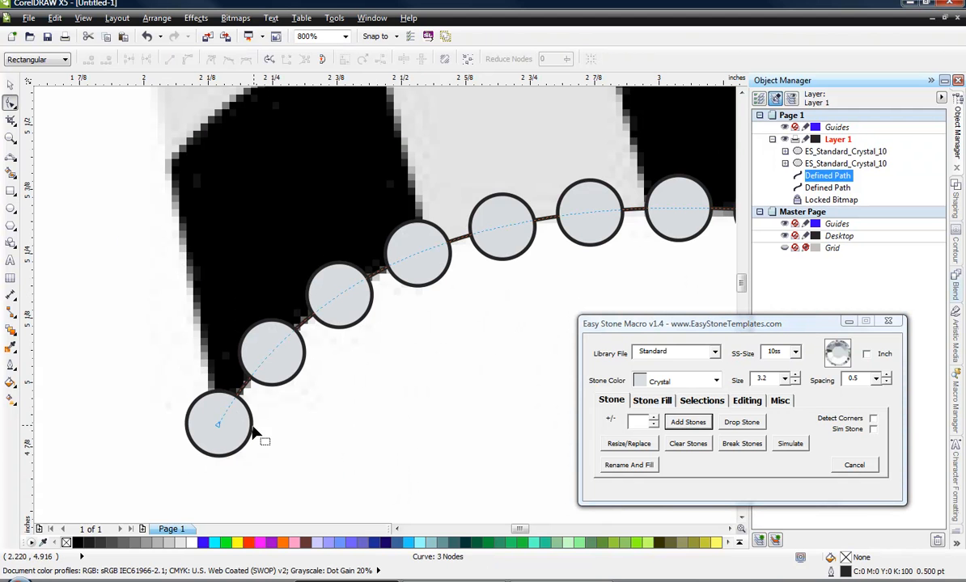
pyautogui.moveTo(220, 426); pyautogui.dragTo(286, 345)
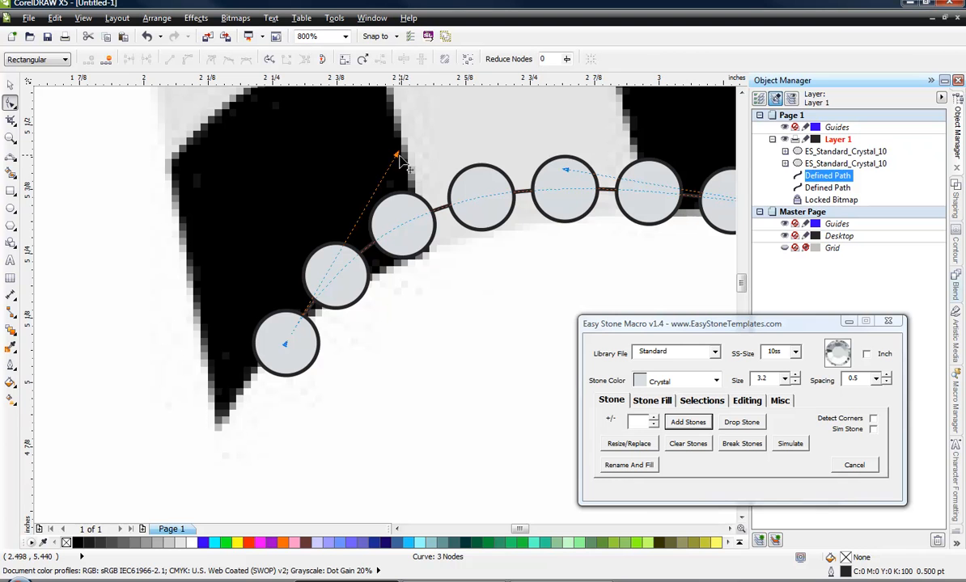
pyautogui.moveTo(399, 157); pyautogui.dragTo(436, 187)
pyautogui.scroll(-3, 198, 401)
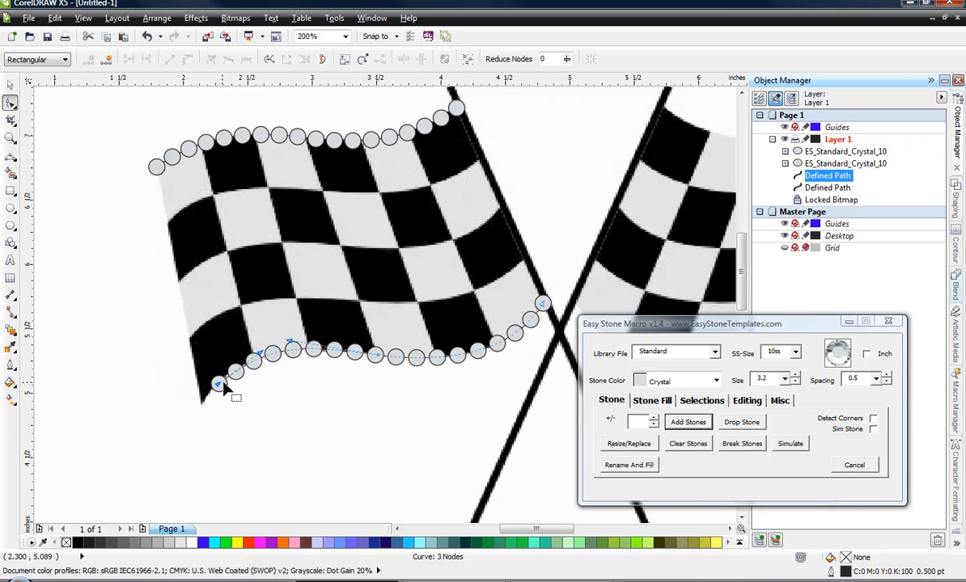
pyautogui.click(10, 86)
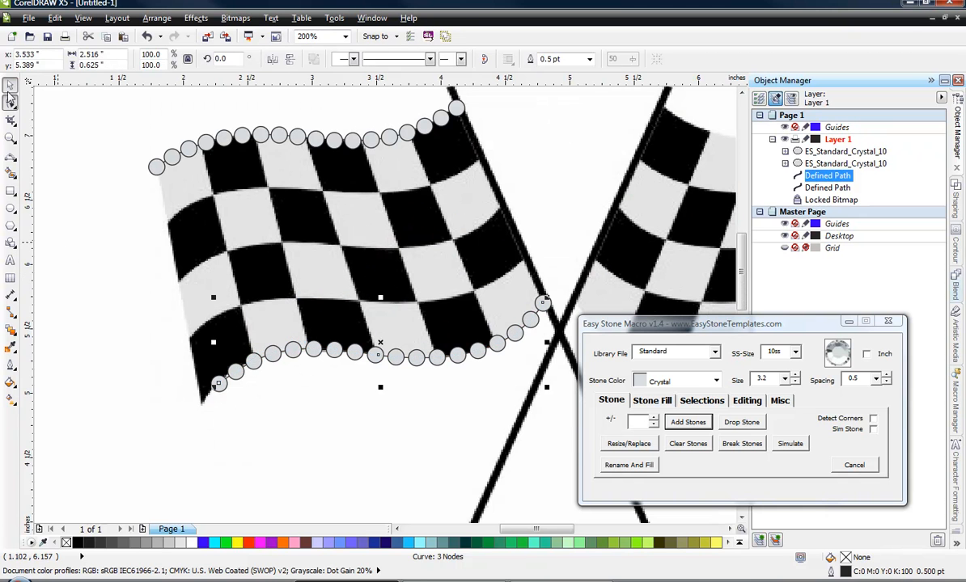
pyautogui.click(136, 383)
pyautogui.scroll(-1, 235, 501)
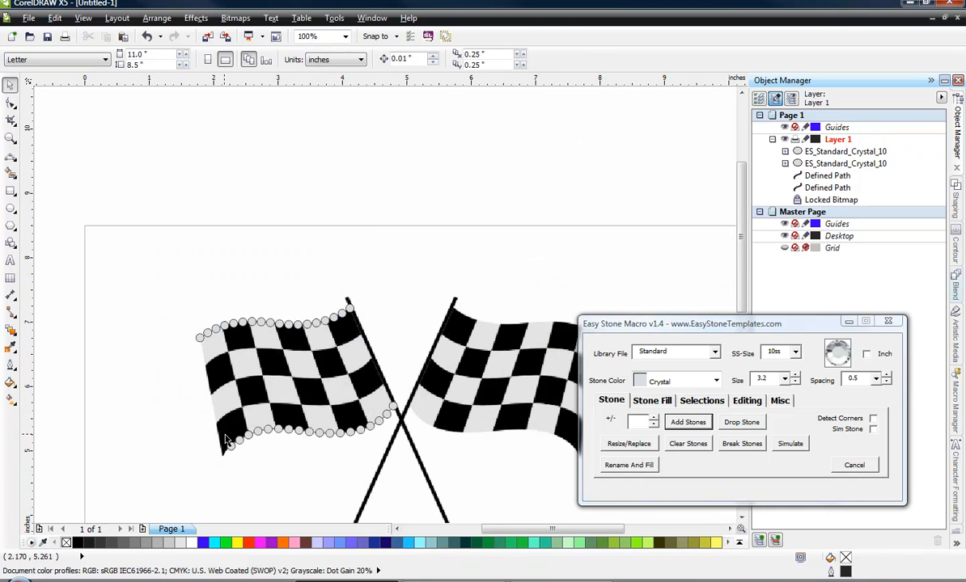
# Break the upper and lower stone rows of the left flag into individual stones.
pyautogui.scroll(1, 226, 441)
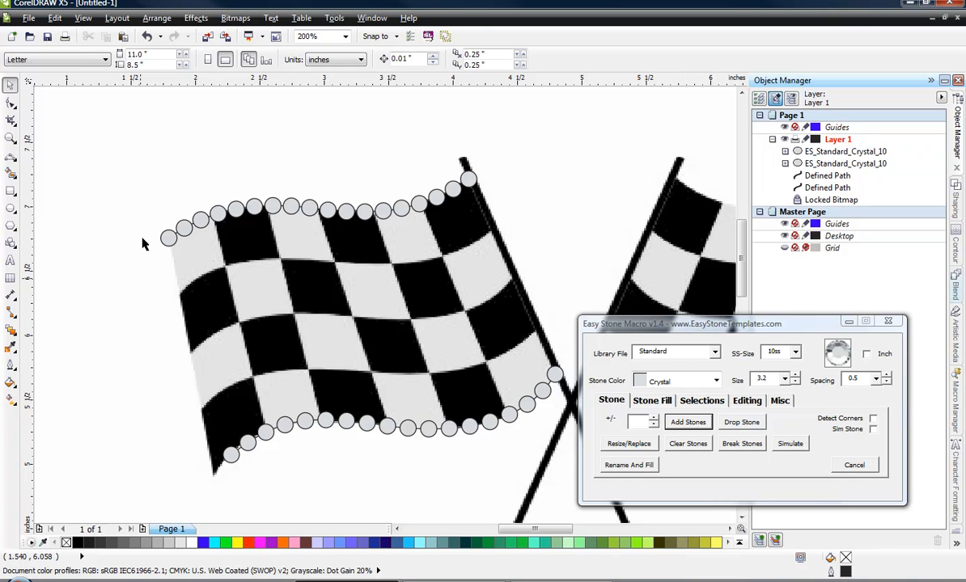
pyautogui.moveTo(103, 137); pyautogui.dragTo(588, 499)
pyautogui.click(741, 447)
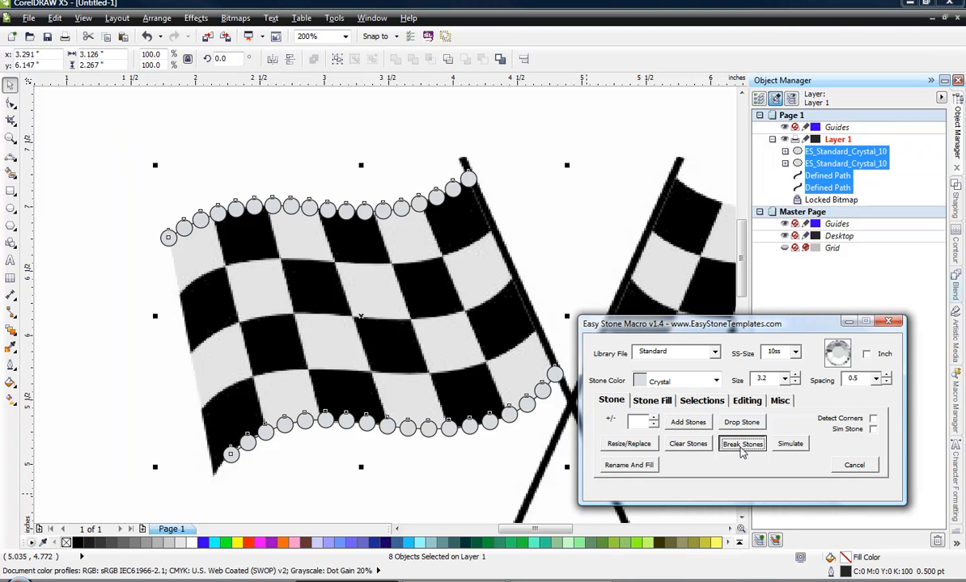
# Add a column of 12 stones between the outermost stones of the lower and upper edges.
pyautogui.click(230, 455)
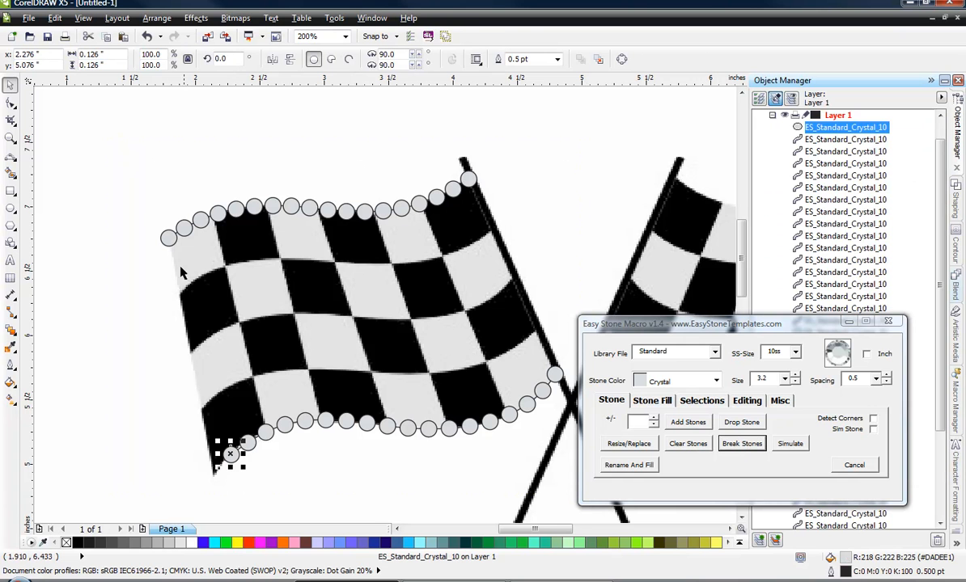
pyautogui.keyDown('shift'); pyautogui.click(167, 239); pyautogui.keyUp('shift')
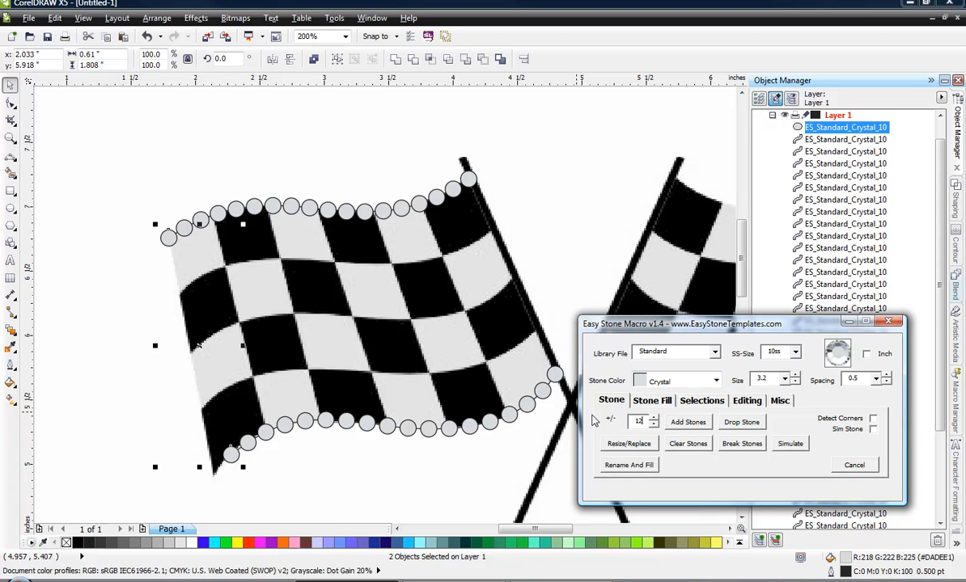
pyautogui.click(687, 422)
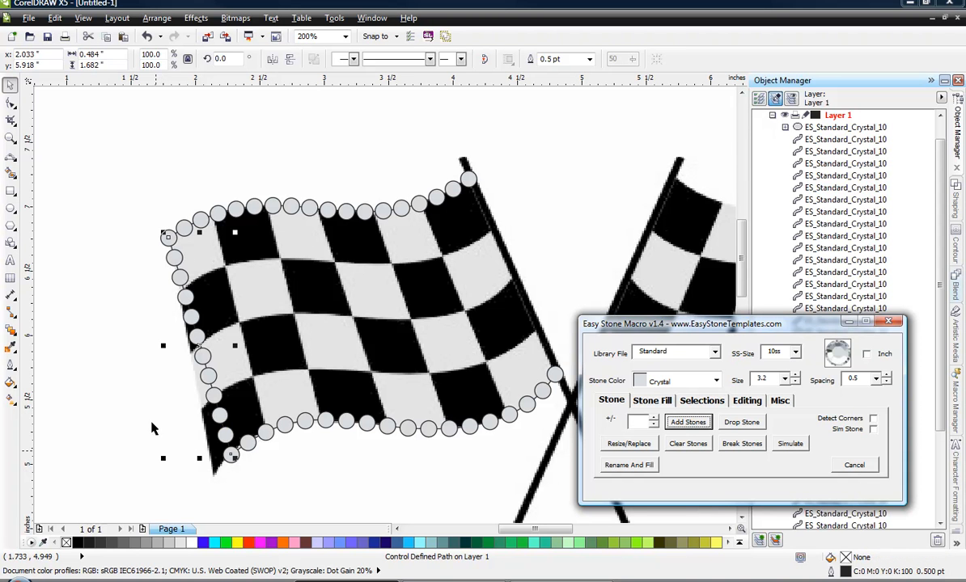
# Add two more stone columns, joining the second and the third stones from the outer side of the upper and lower edges.
pyautogui.click(179, 225)
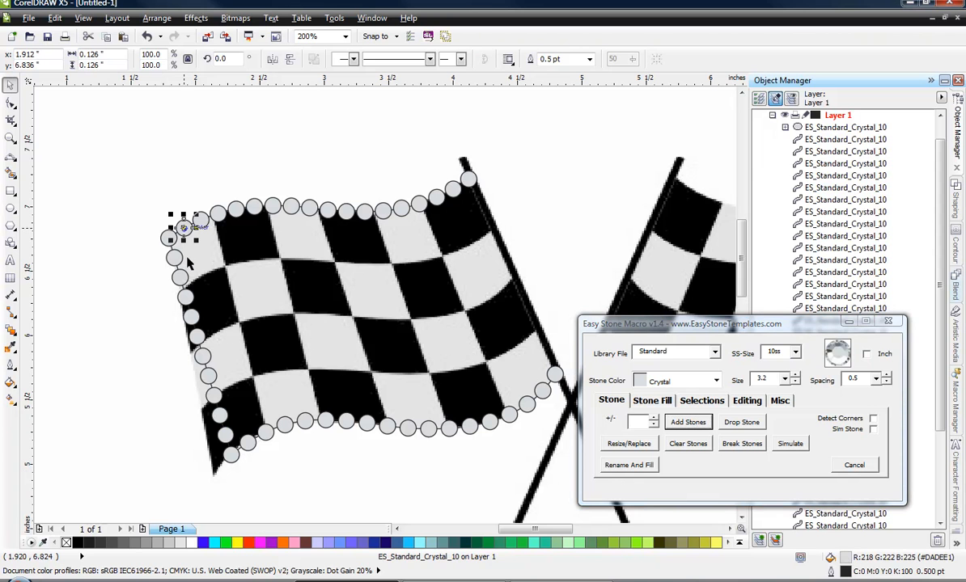
pyautogui.keyDown('shift'); pyautogui.click(247, 444); pyautogui.keyUp('shift')
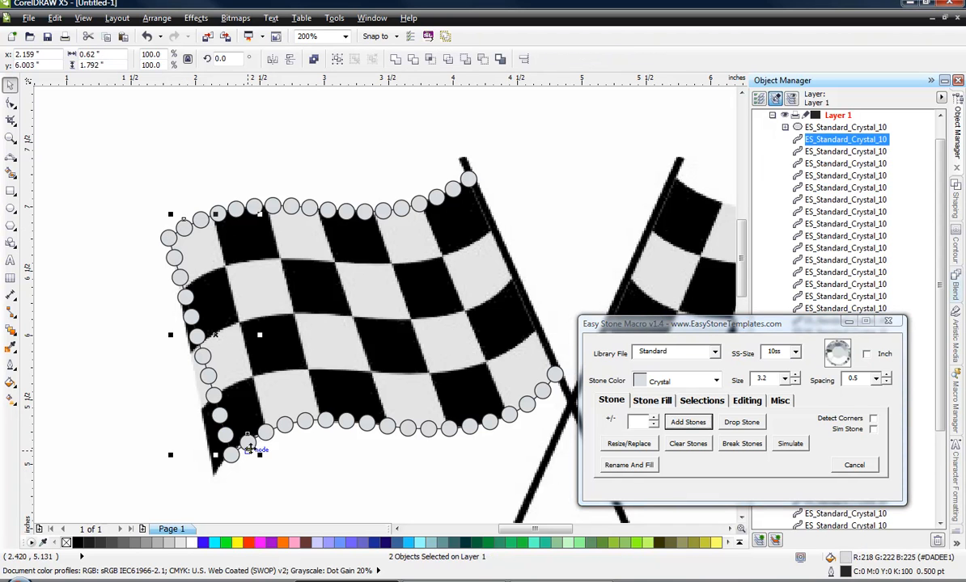
pyautogui.click(680, 427)
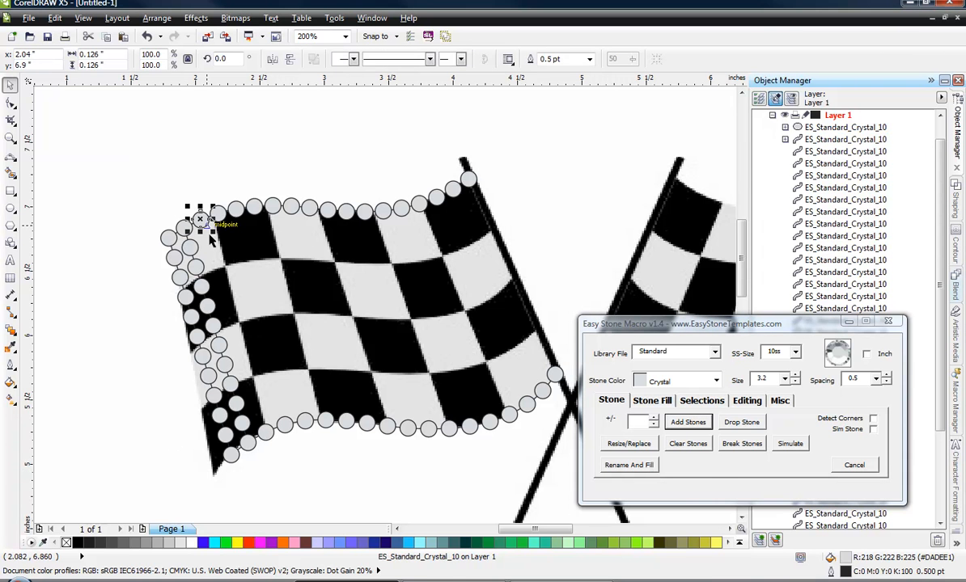
pyautogui.keyDown('shift'); pyautogui.click(265, 431); pyautogui.keyUp('shift')
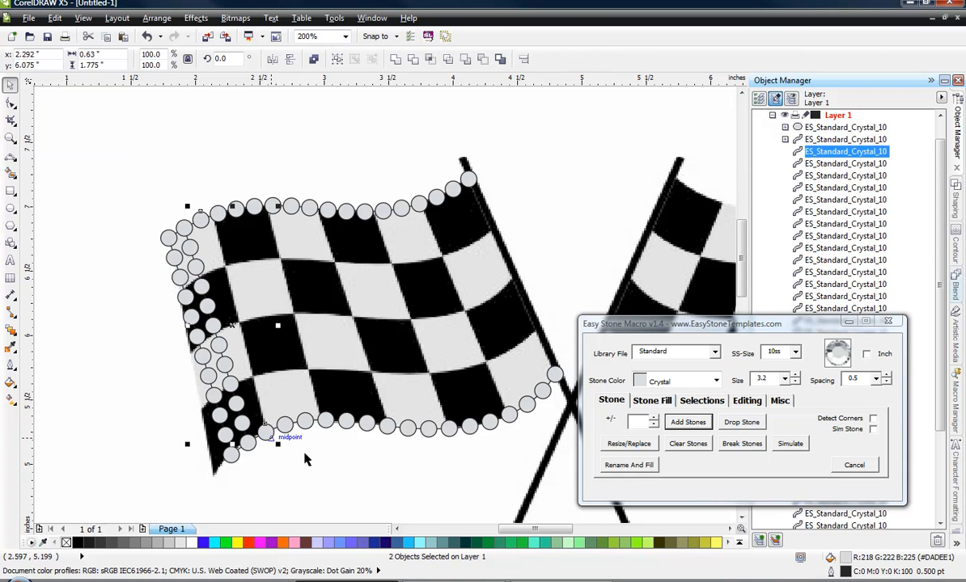
pyautogui.click(687, 422)
pyautogui.click(160, 418)
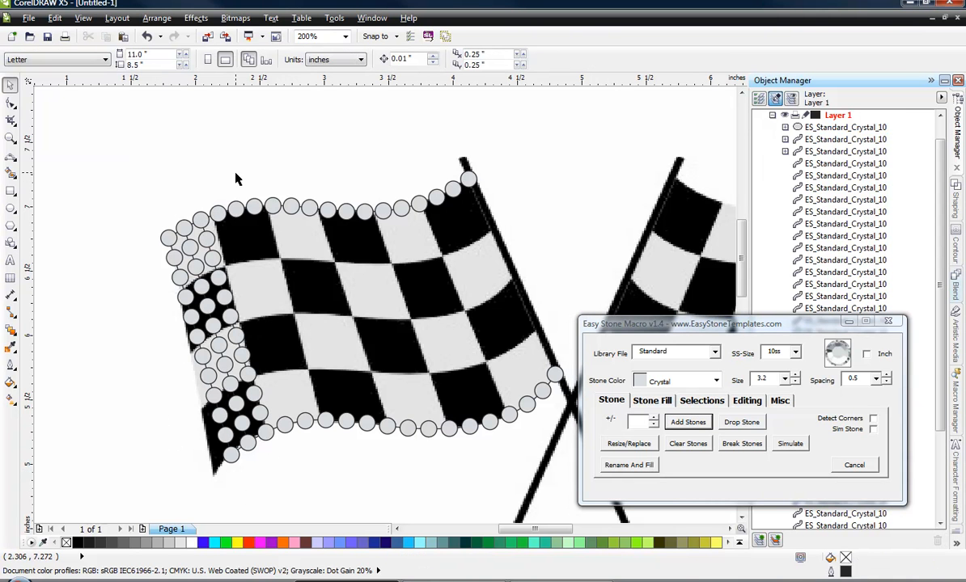
# Copy the third stone column so its first stone is centred on the fourth stone of the upper edge.
pyautogui.scroll(1, 219, 170)
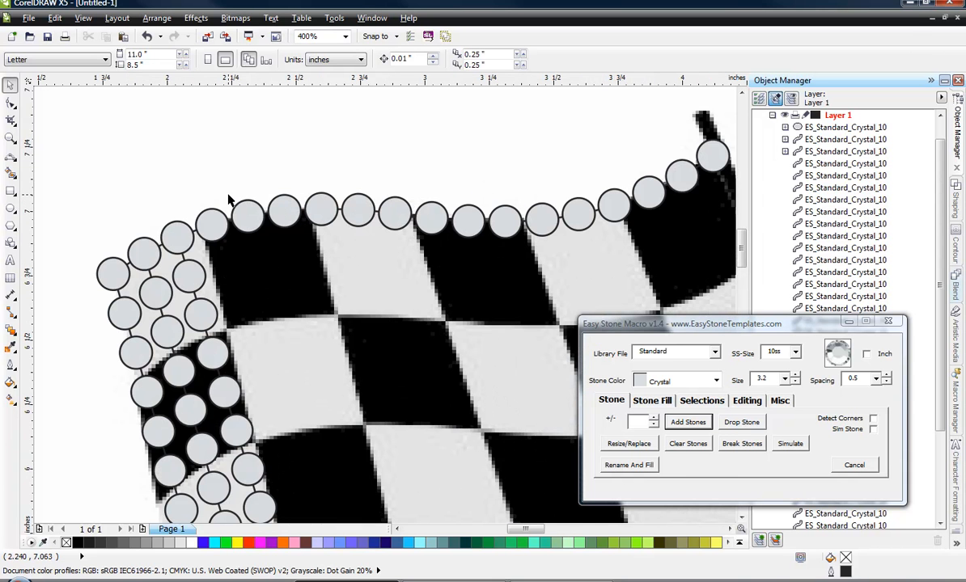
pyautogui.scroll(1, 166, 206)
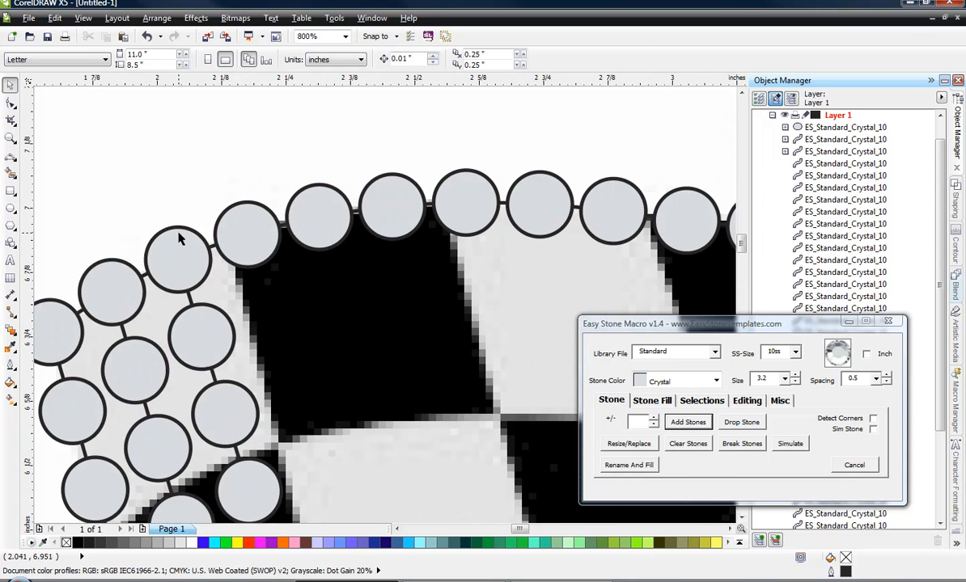
pyautogui.click(179, 239)
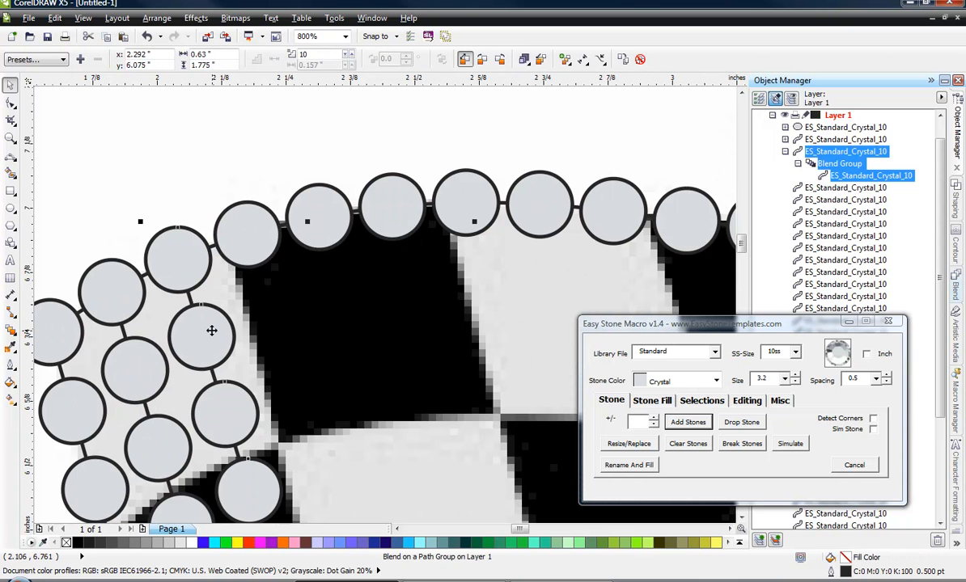
pyautogui.click(186, 138)
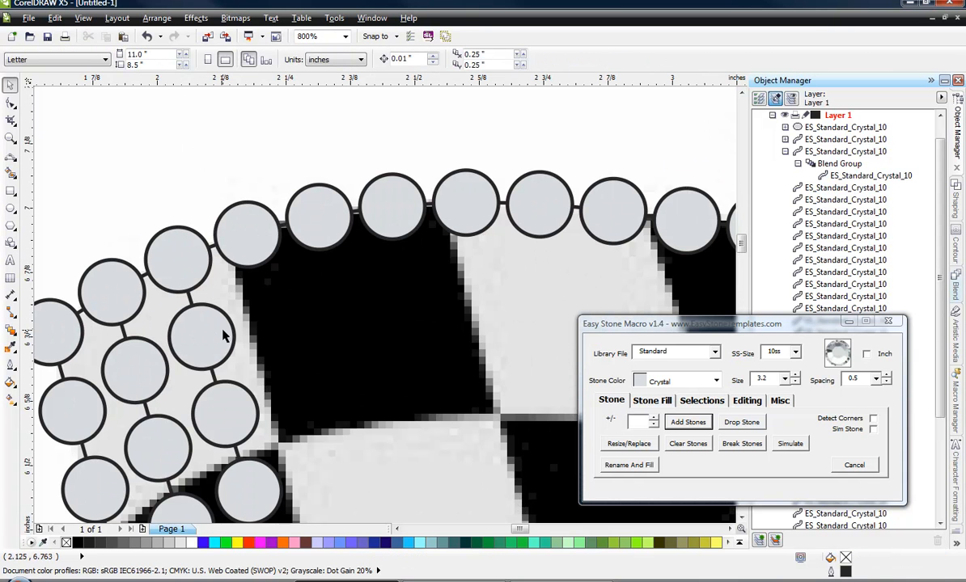
pyautogui.click(222, 330)
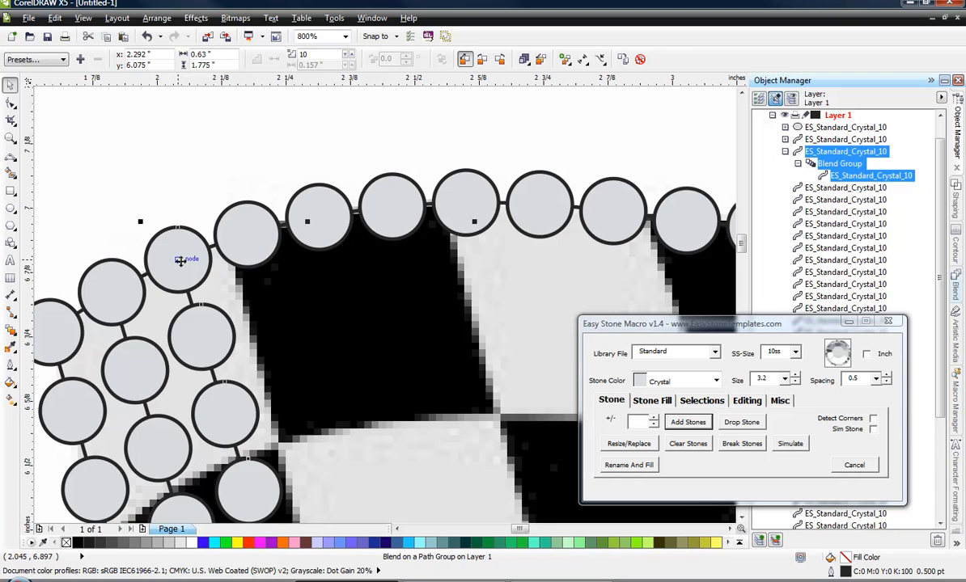
pyautogui.scroll(1, 180, 261)
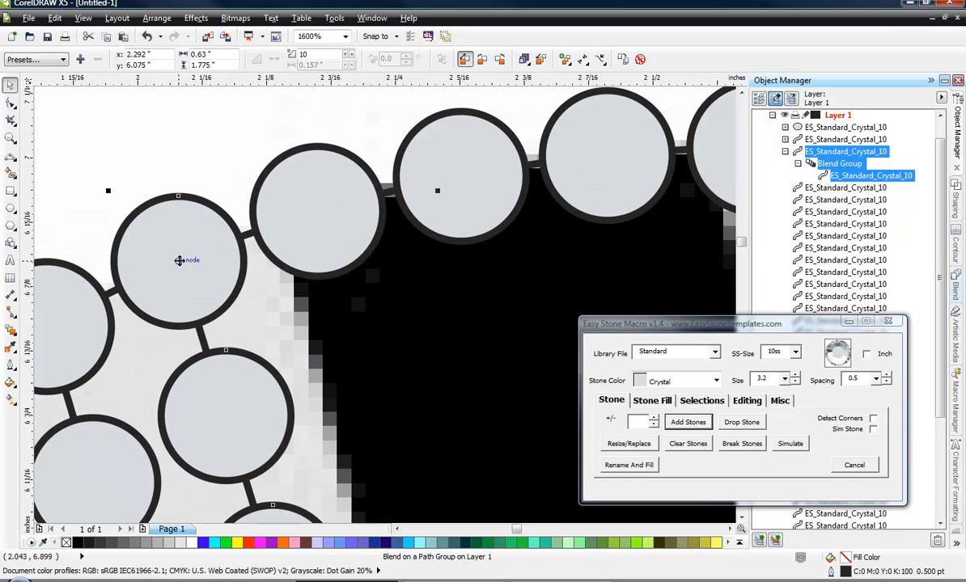
pyautogui.moveTo(178, 259); pyautogui.dragTo(318, 210)
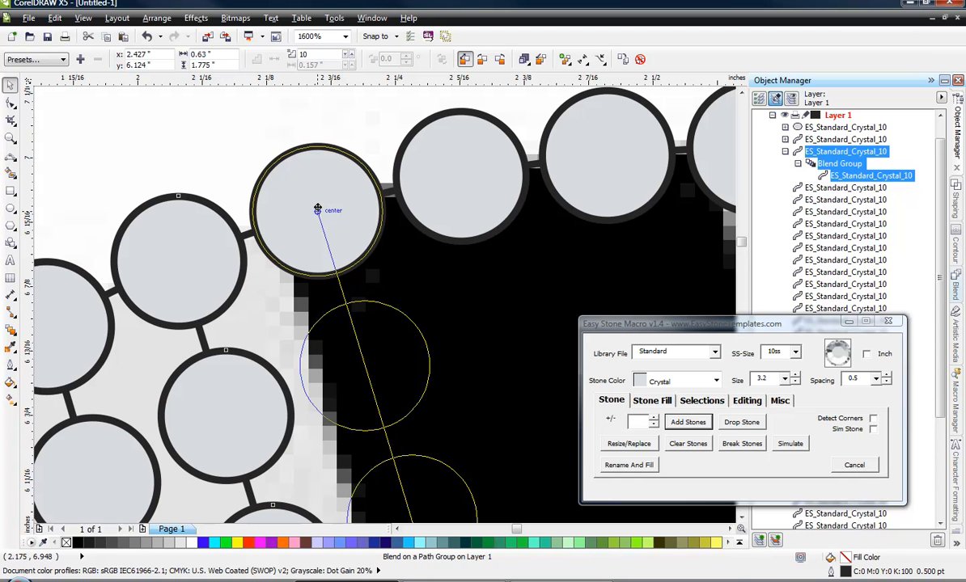
pyautogui.rightClick(318, 210)
# Copy the stone column again onto the fifth and sixth stones of the upper edge.
pyautogui.moveTo(318, 209); pyautogui.dragTo(514, 174)
pyautogui.rightClick(462, 180)
pyautogui.rightClick(608, 158)
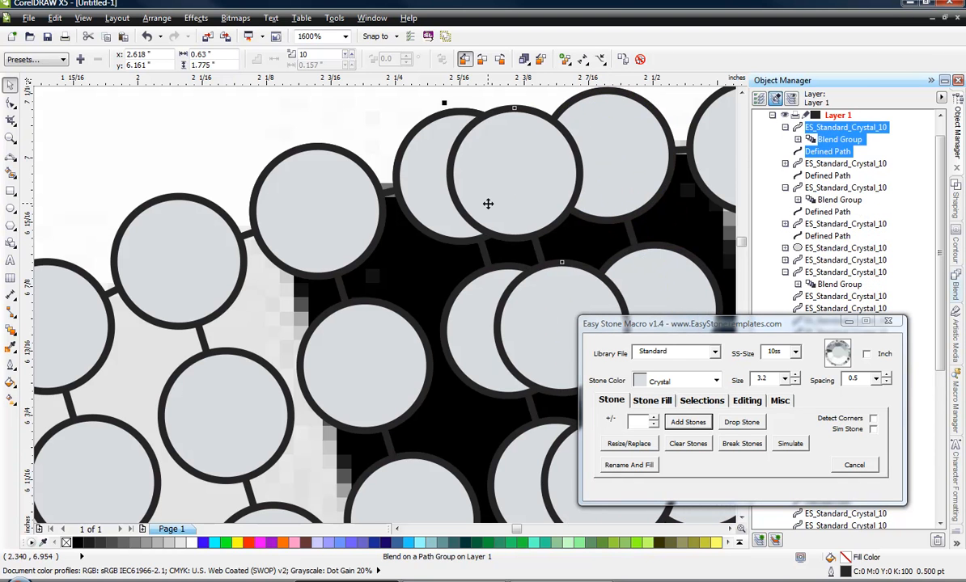
pyautogui.scroll(-5, 487, 205)
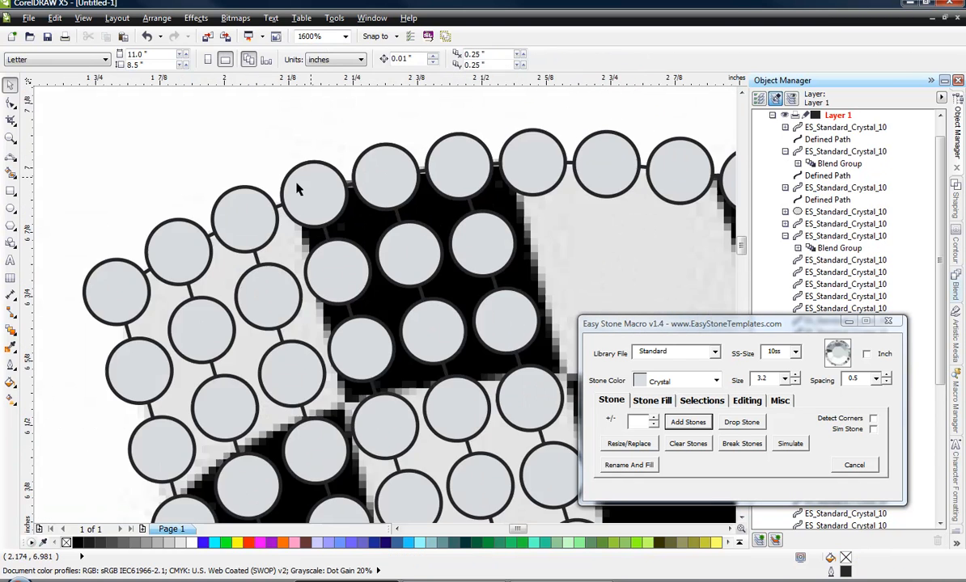
# Copy the stone column onto the next stones along the middle of the upper edge, and delete the misplaced last copy.
pyautogui.scroll(1, 480, 166)
pyautogui.scroll(-3, 136, 228)
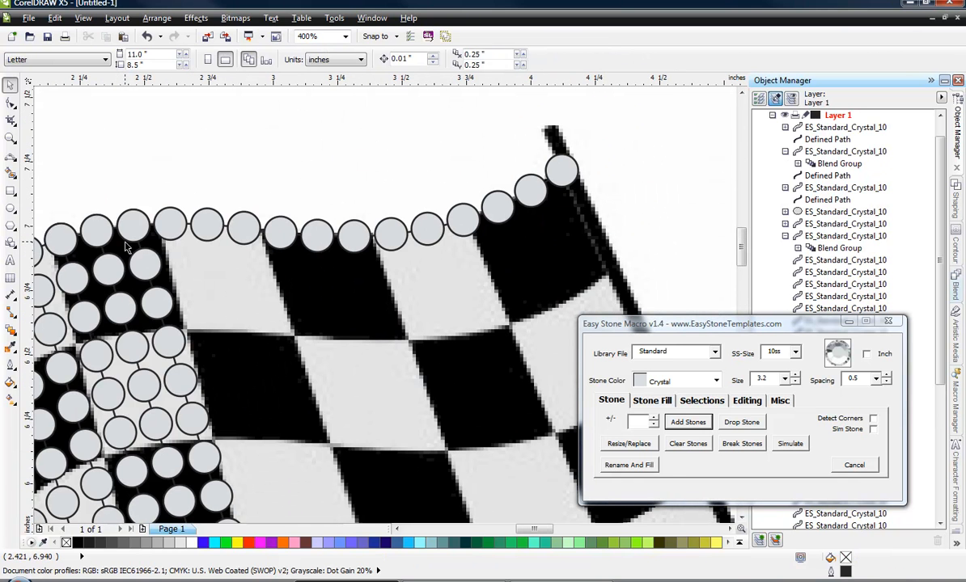
pyautogui.scroll(1, 126, 234)
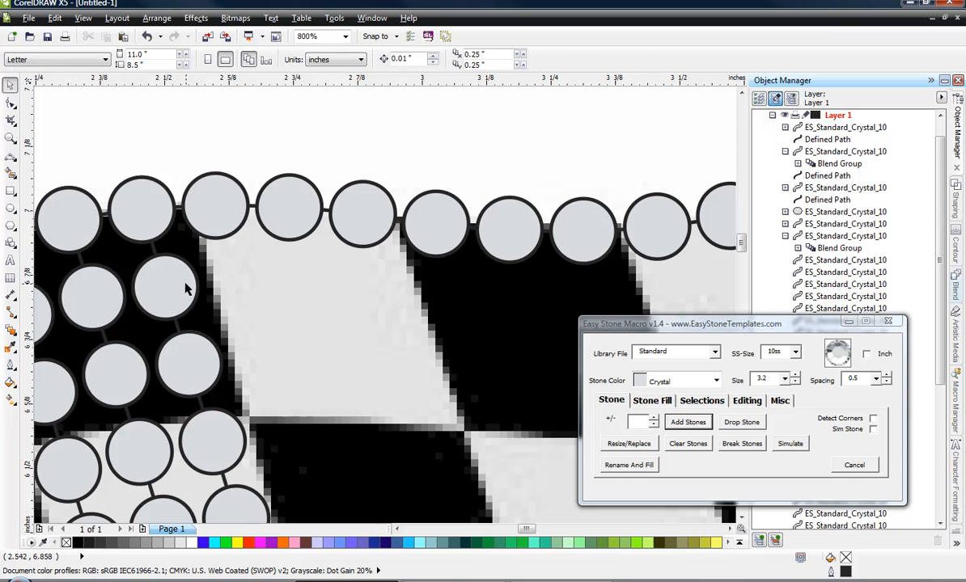
pyautogui.click(148, 220)
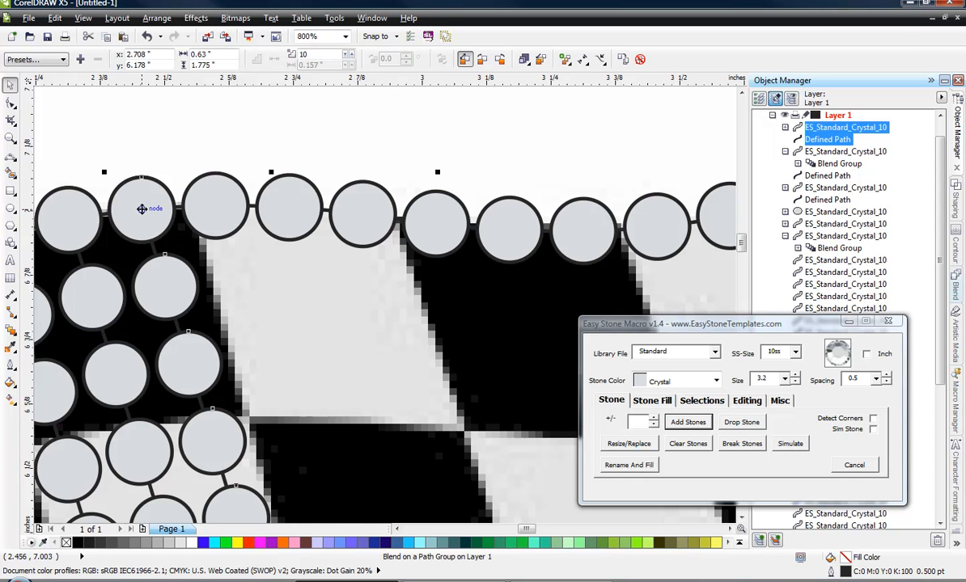
pyautogui.moveTo(142, 209); pyautogui.dragTo(631, 163)
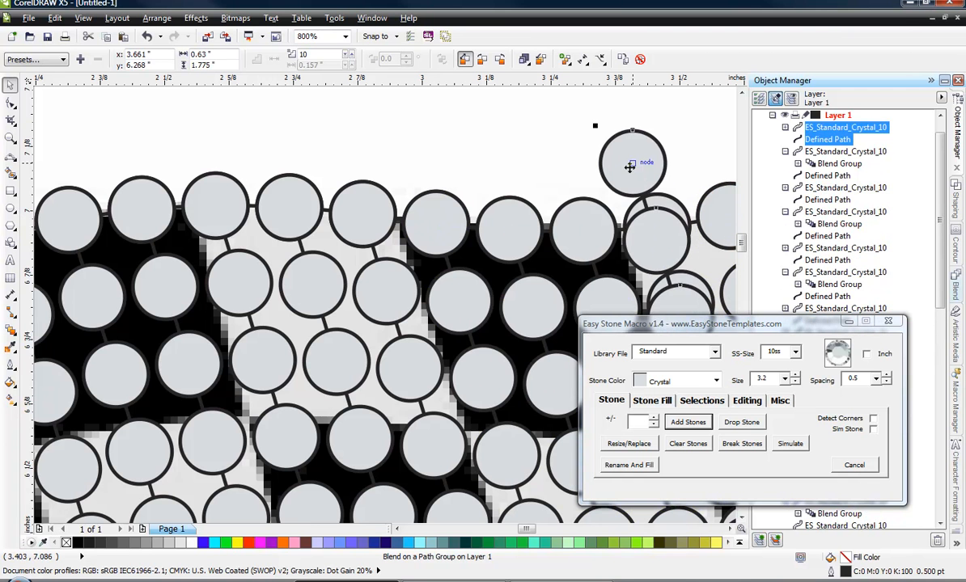
pyautogui.press('Delete')
# Copy the last stone column onto each remaining upper-edge stone up to the flag pole.
pyautogui.scroll(-1, 322, 237)
pyautogui.scroll(-1, 415, 248)
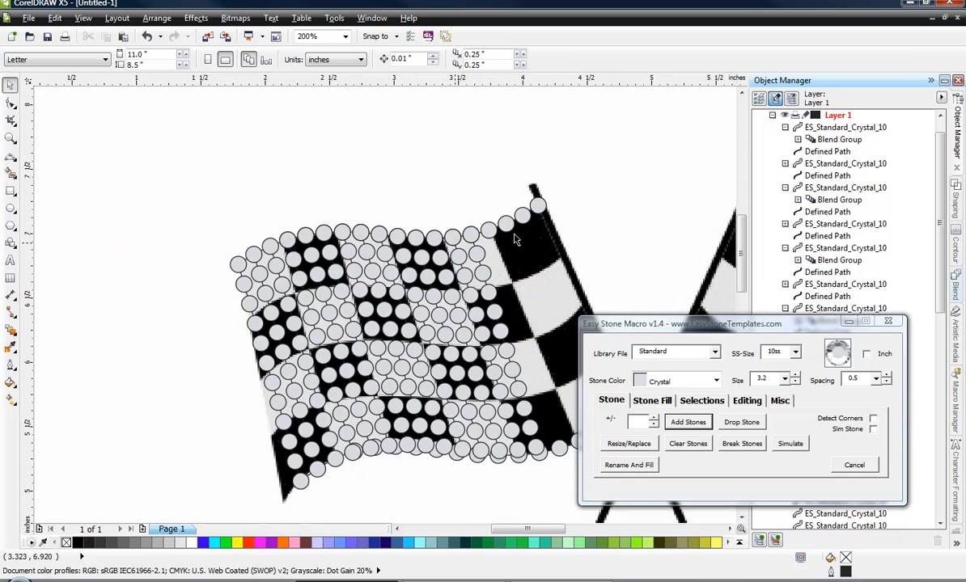
pyautogui.scroll(3, 554, 208)
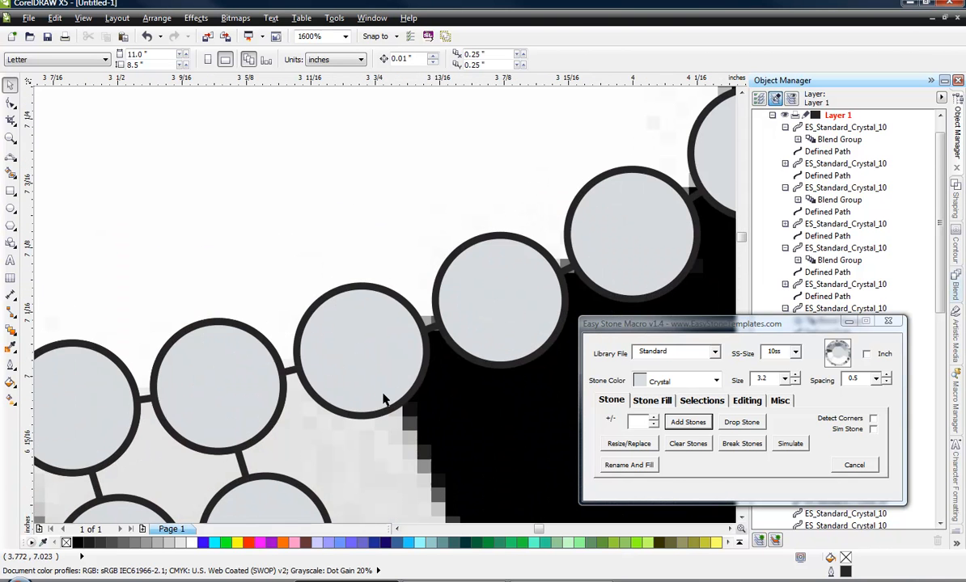
pyautogui.scroll(-1, 384, 400)
pyautogui.click(308, 386)
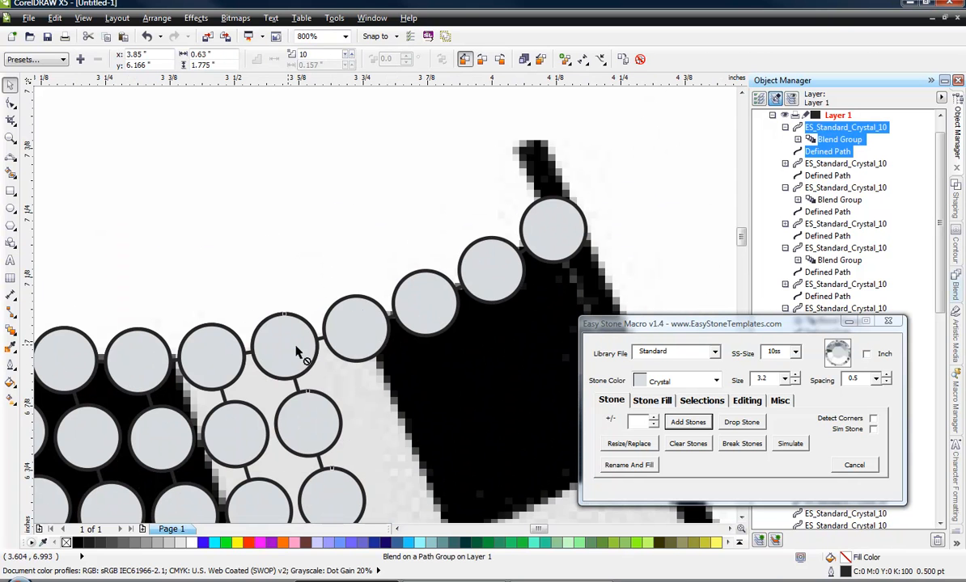
pyautogui.moveTo(295, 347)
pyautogui.mouseDown()
pyautogui.moveTo(351, 338)
pyautogui.moveTo(356, 327)
pyautogui.mouseUp()
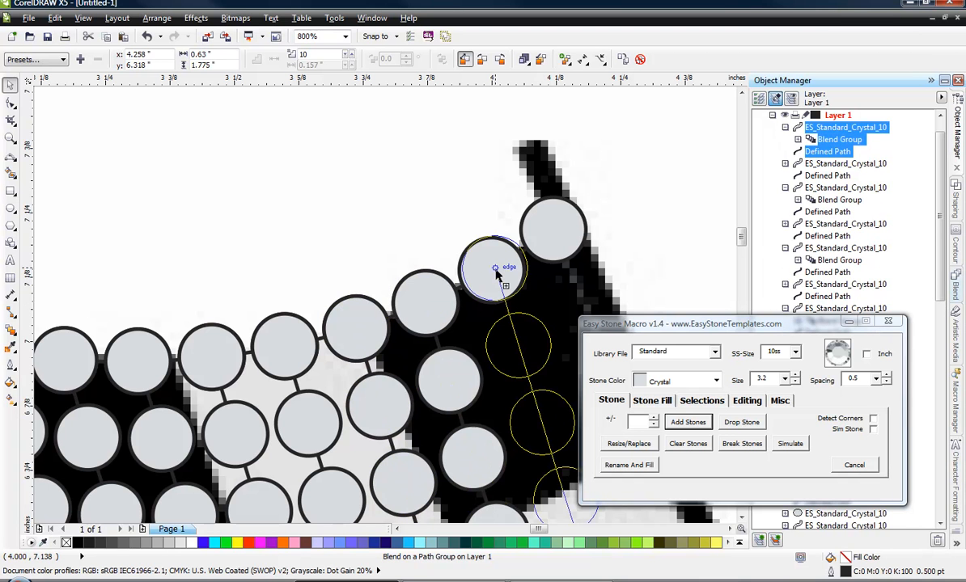
pyautogui.moveTo(491, 276); pyautogui.dragTo(548, 233)
pyautogui.rightClick(555, 234)
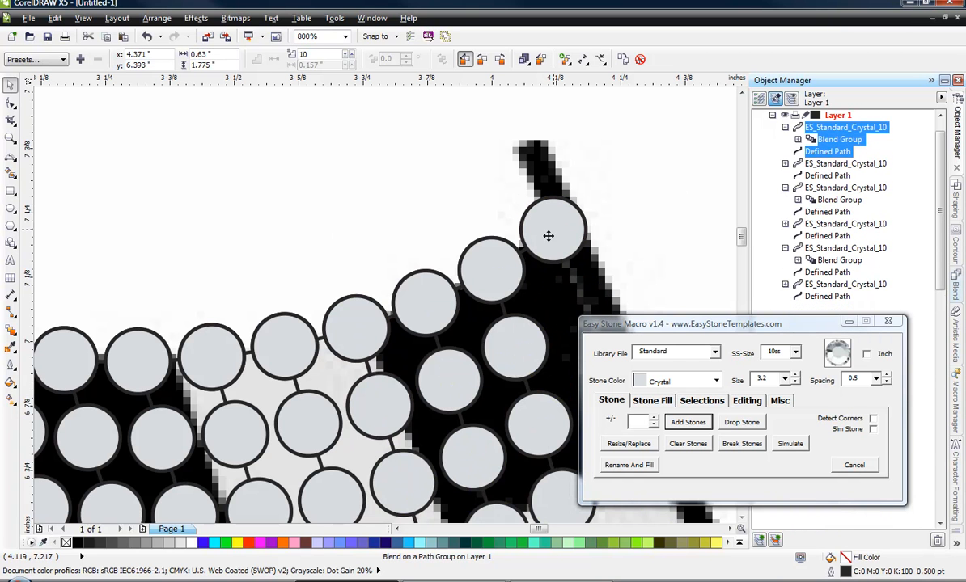
pyautogui.click(659, 227)
# Move the lower path ends of the two stone columns nearest the pole onto the centres of the last two lower-edge stones.
pyautogui.scroll(-2, 511, 243)
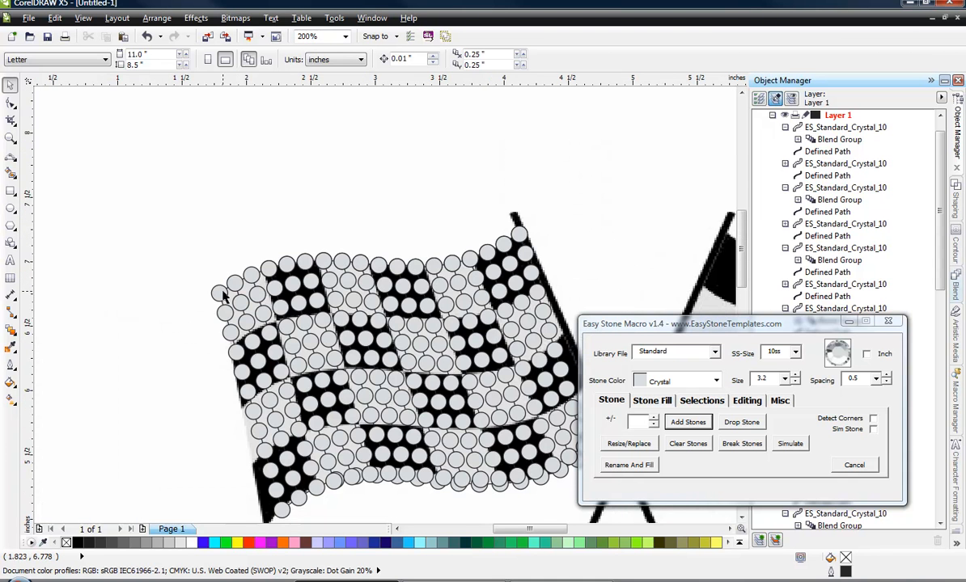
pyautogui.scroll(-1, 219, 291)
pyautogui.scroll(2, 350, 364)
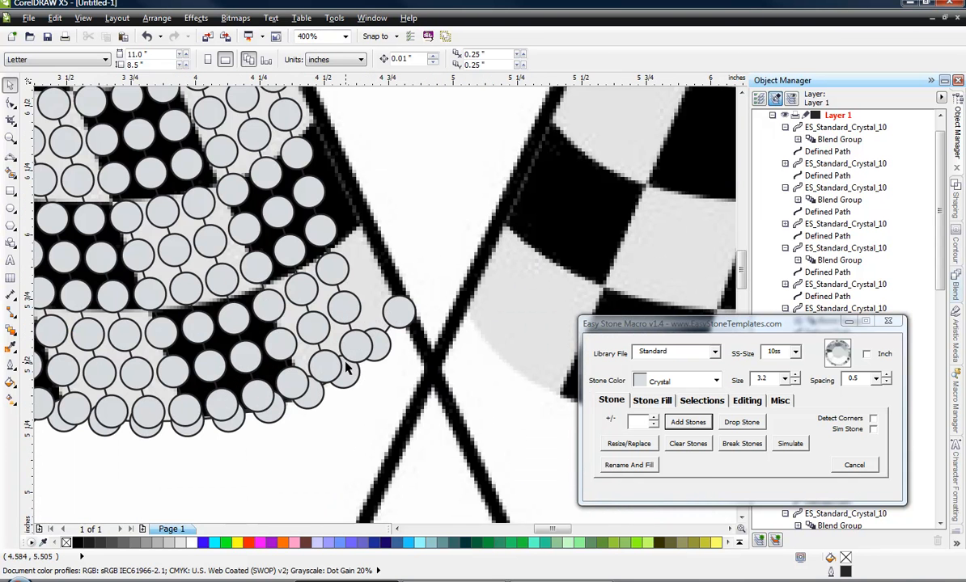
pyautogui.scroll(1, 340, 357)
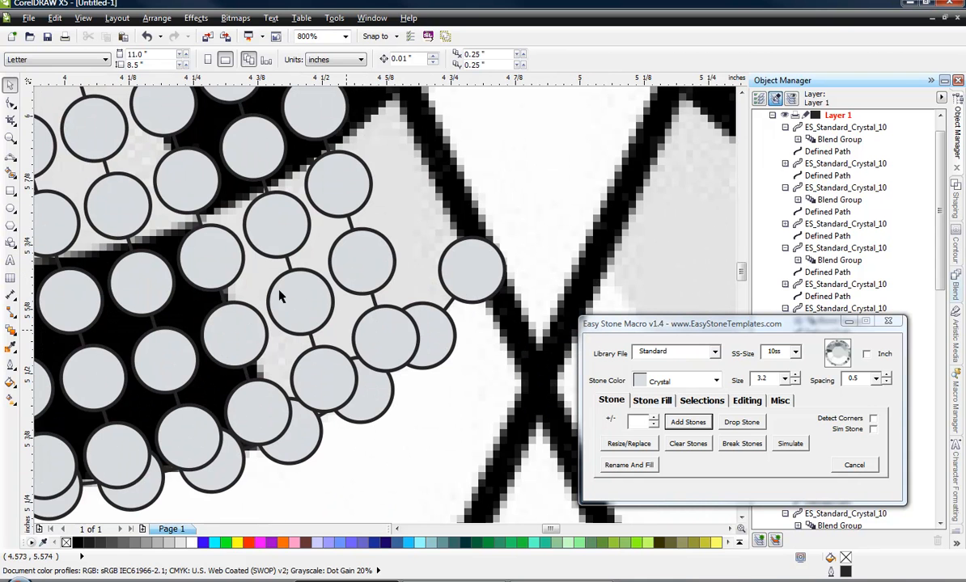
pyautogui.click(11, 103)
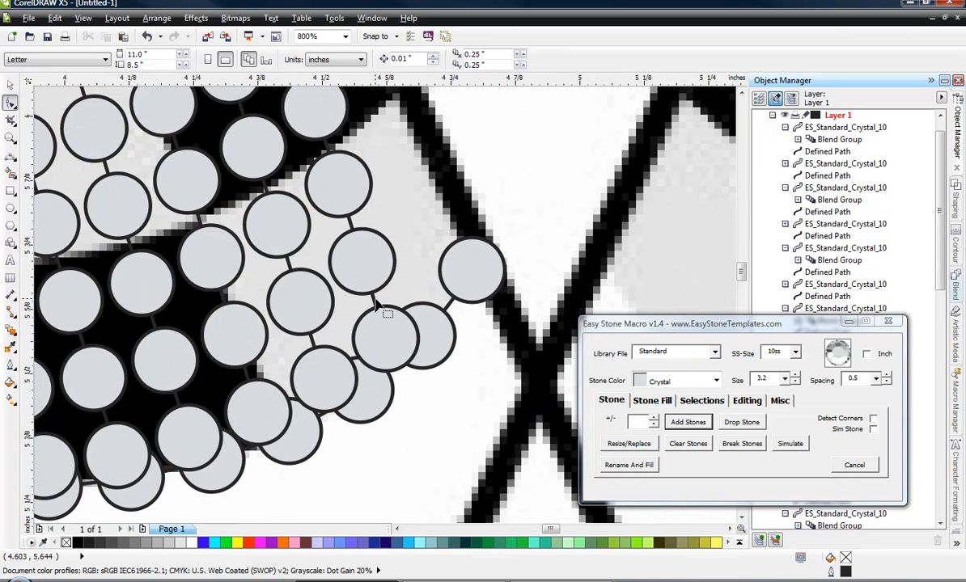
pyautogui.click(390, 339)
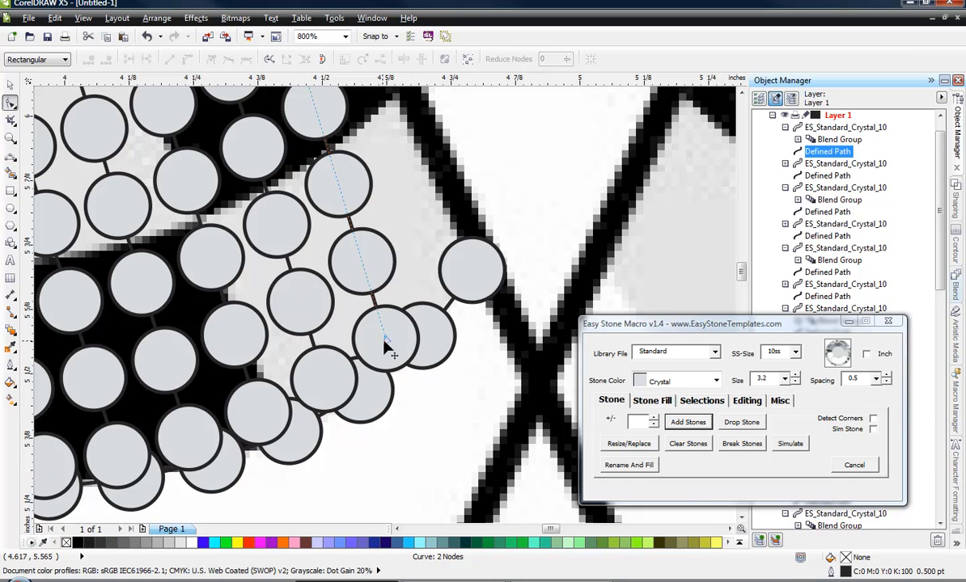
pyautogui.moveTo(385, 338); pyautogui.dragTo(468, 275)
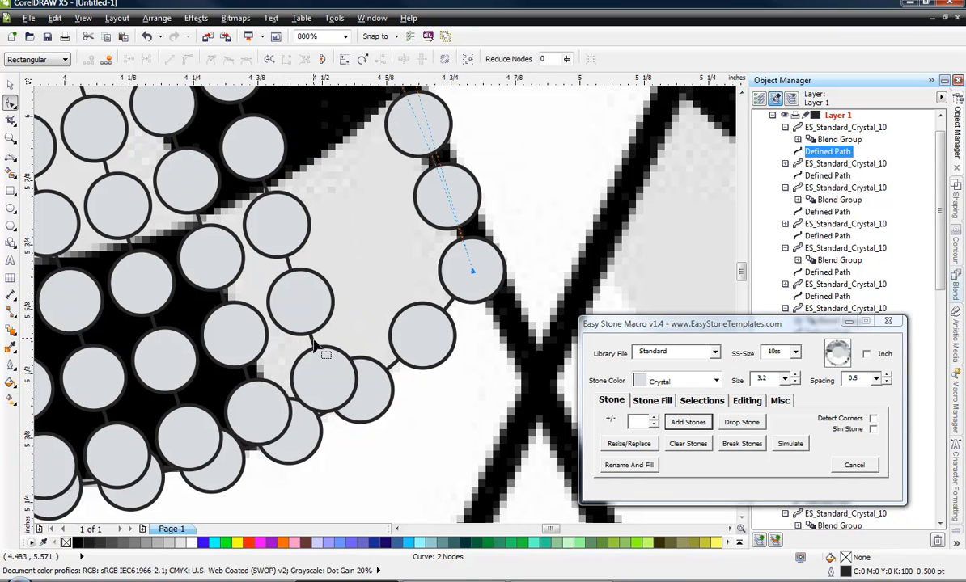
pyautogui.click(315, 343)
pyautogui.moveTo(324, 382); pyautogui.dragTo(421, 336)
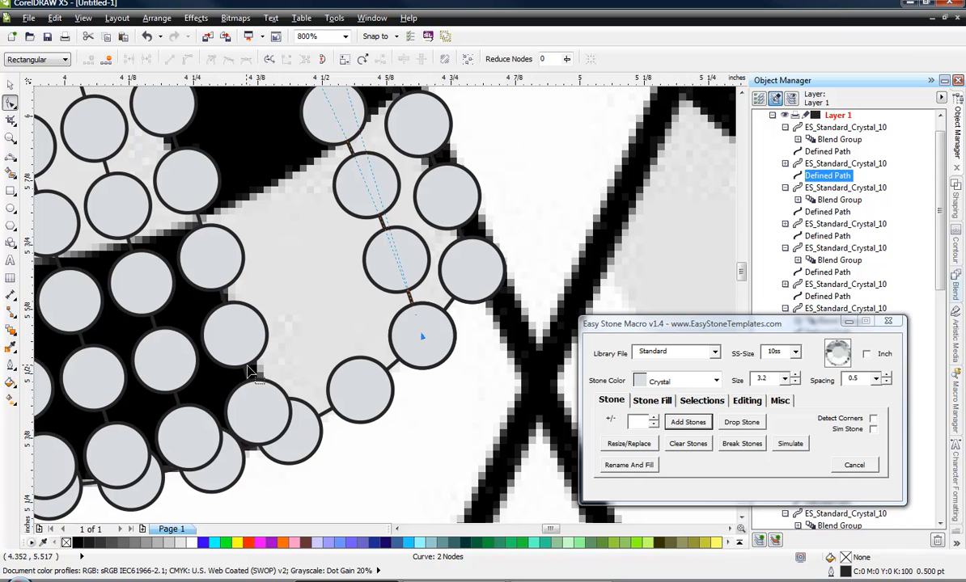
# Move the lower path ends of the third, fourth and fifth columns from the pole onto the centres of their matching lower-edge stones.
pyautogui.click(240, 353)
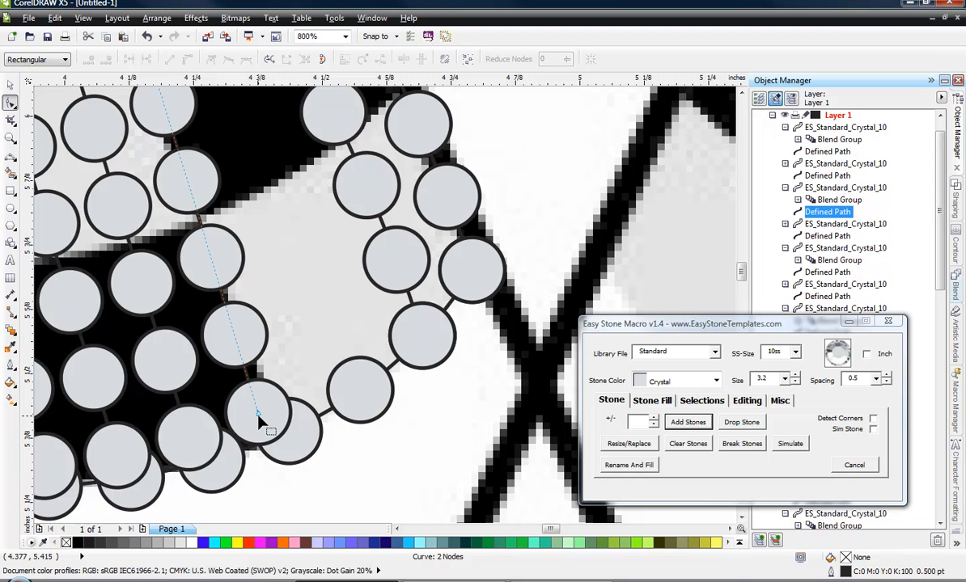
pyautogui.moveTo(260, 419); pyautogui.dragTo(363, 396)
pyautogui.click(173, 379)
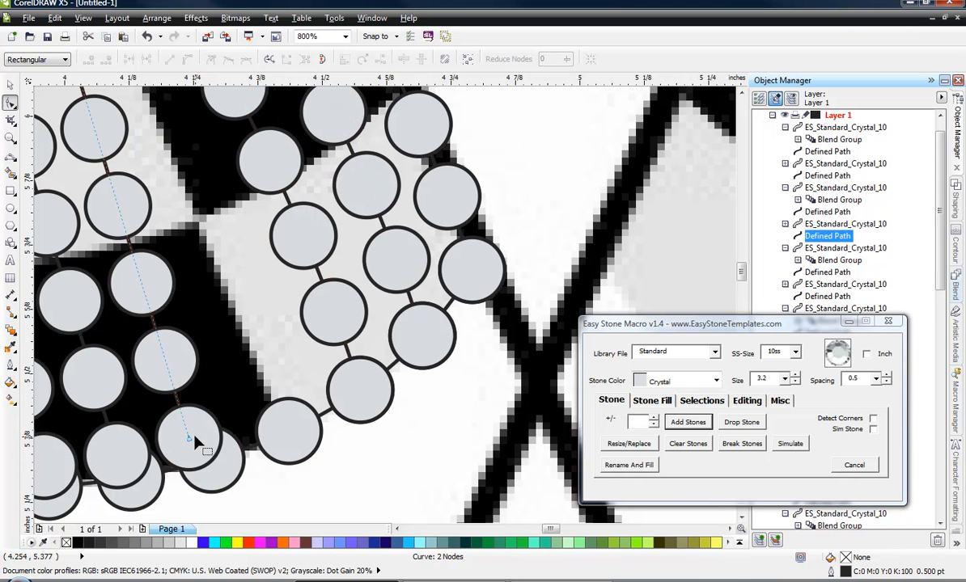
pyautogui.moveTo(192, 441); pyautogui.dragTo(289, 432)
pyautogui.scroll(-1, 363, 392)
pyautogui.scroll(2, 224, 405)
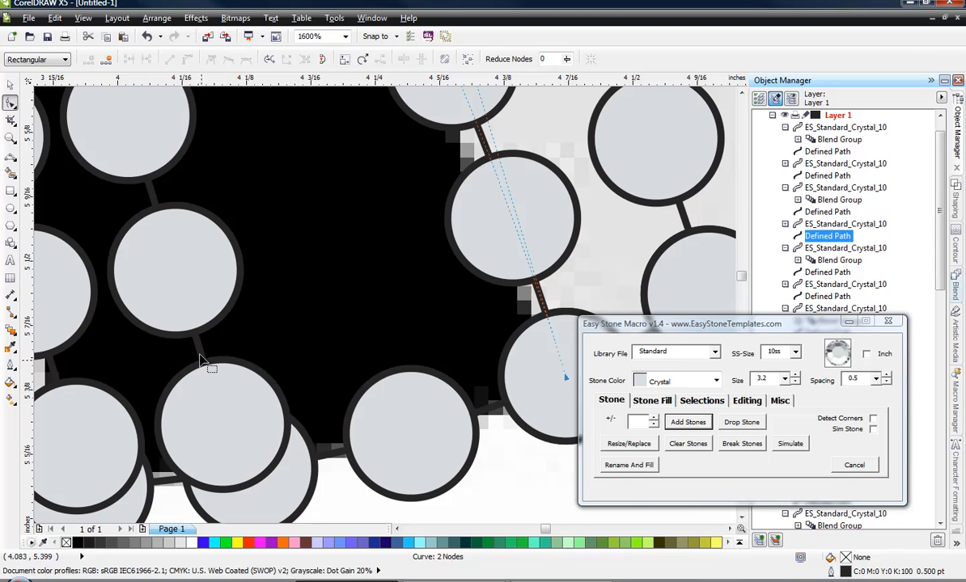
pyautogui.click(204, 366)
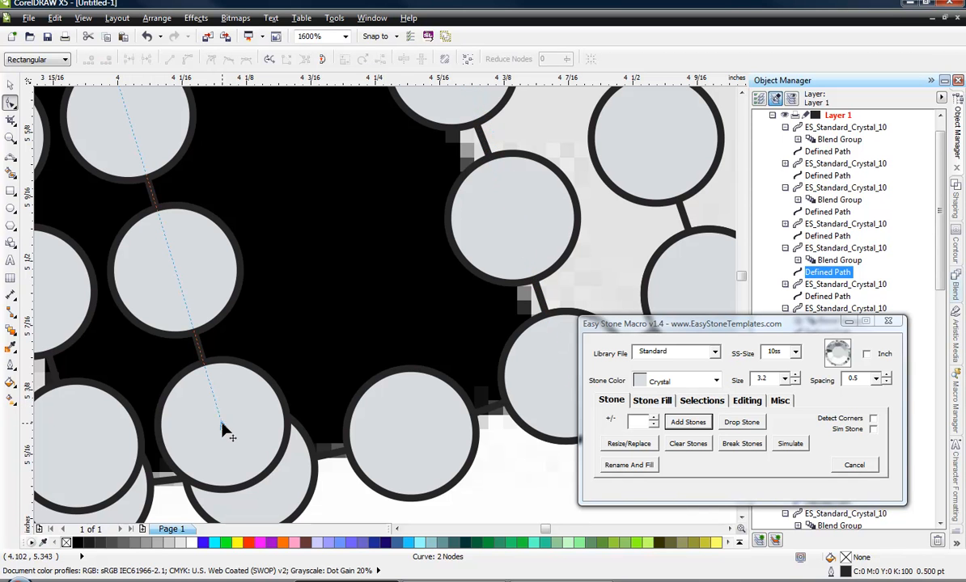
pyautogui.moveTo(224, 426); pyautogui.dragTo(409, 431)
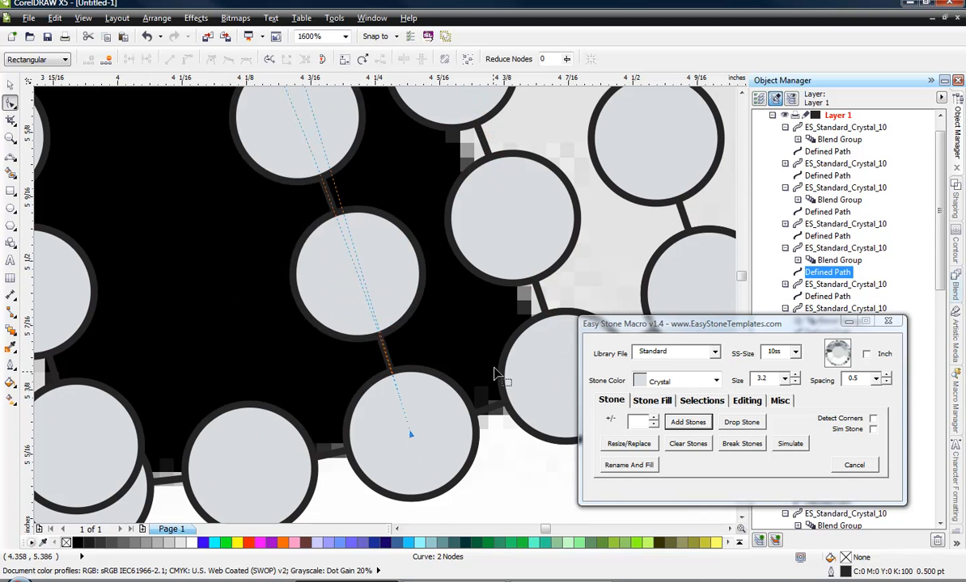
# Move the lower path ends of the sixth and seventh columns from the pole onto their matching lower-edge stones.
pyautogui.scroll(-2, 409, 431)
pyautogui.scroll(2, 371, 372)
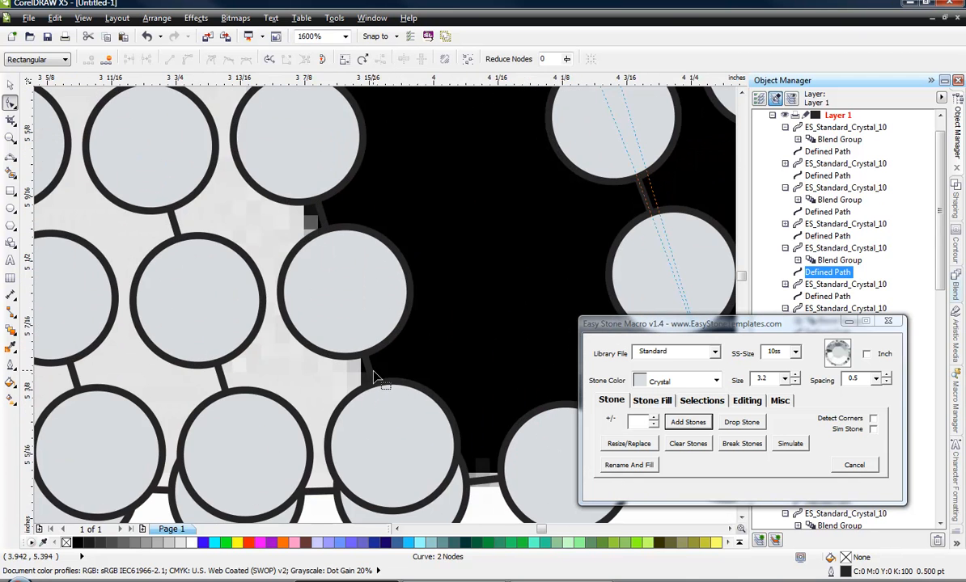
pyautogui.click(346, 346)
pyautogui.scroll(-2, 307, 356)
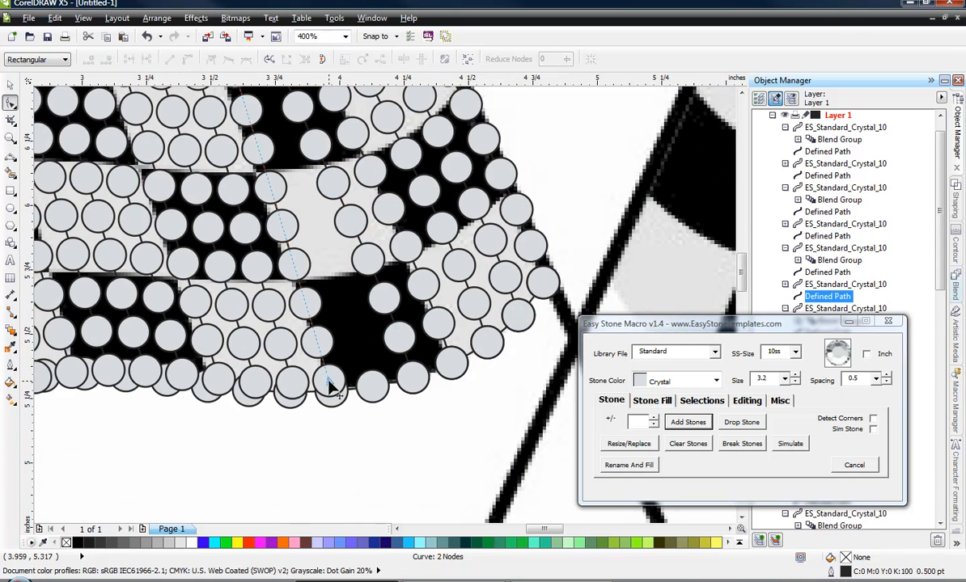
pyautogui.moveTo(329, 383); pyautogui.dragTo(363, 394)
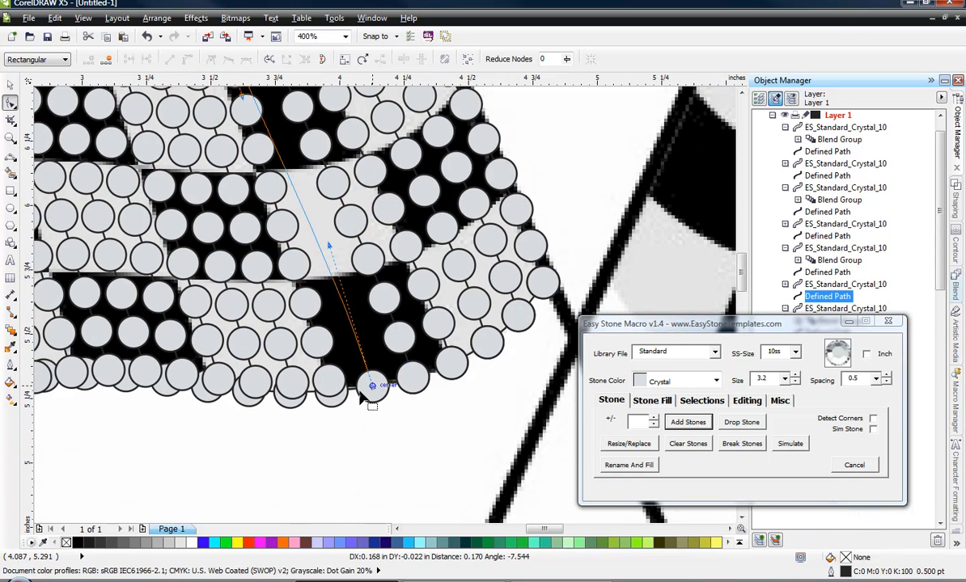
pyautogui.click(290, 376)
pyautogui.moveTo(289, 385); pyautogui.dragTo(330, 394)
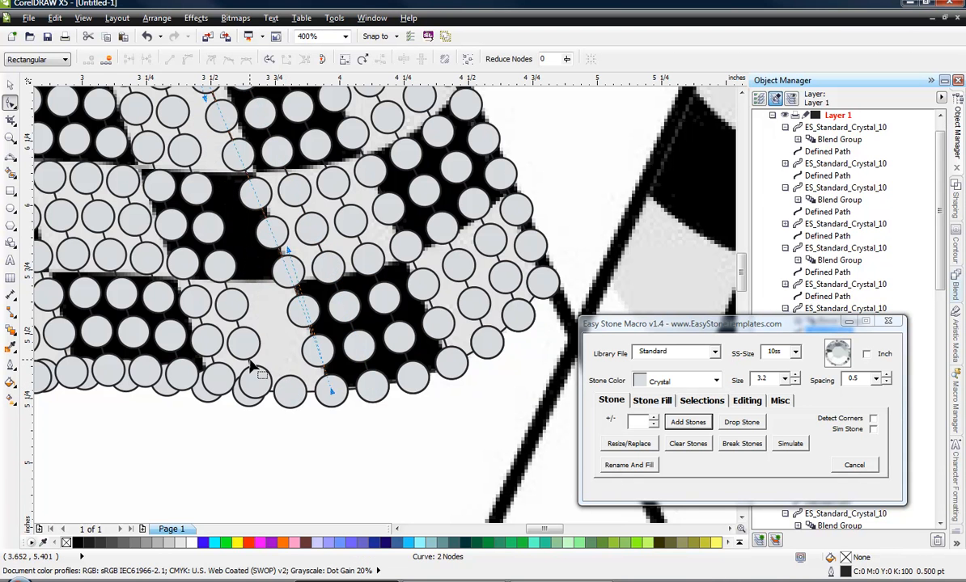
# Move the lower path ends of the eighth, ninth and tenth columns from the pole onto their matching lower-edge stones.
pyautogui.click(253, 369)
pyautogui.click(255, 383)
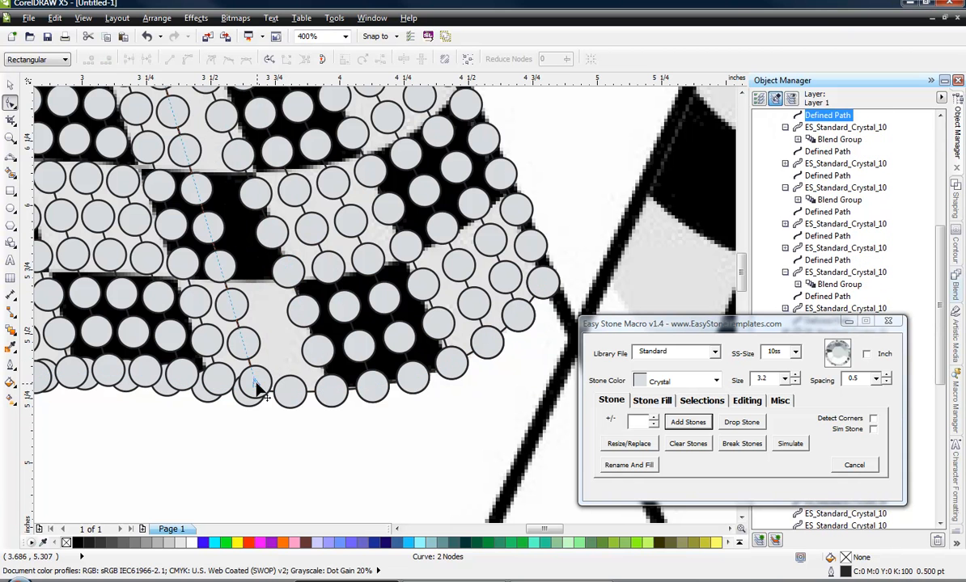
pyautogui.moveTo(255, 382); pyautogui.dragTo(286, 389)
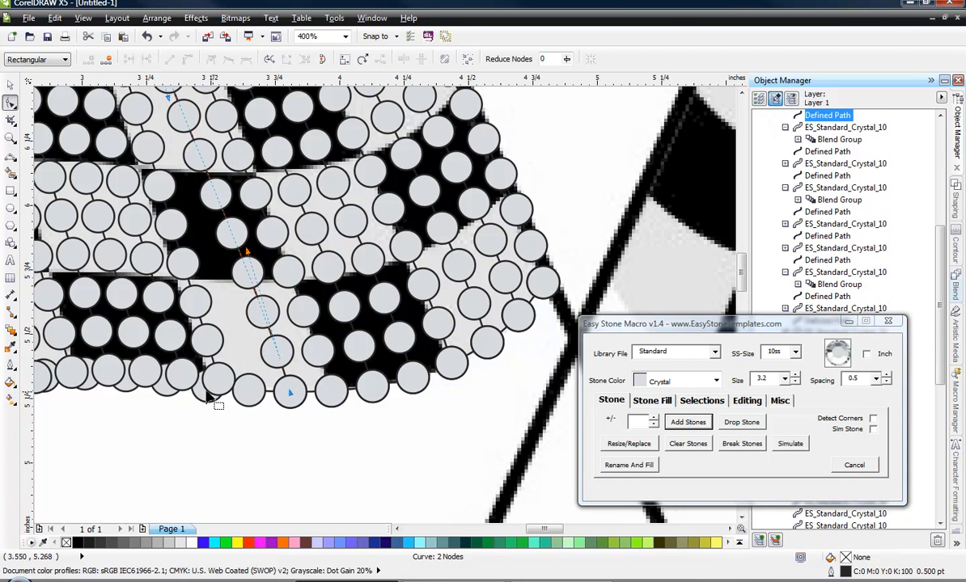
pyautogui.scroll(1, 212, 380)
pyautogui.click(215, 376)
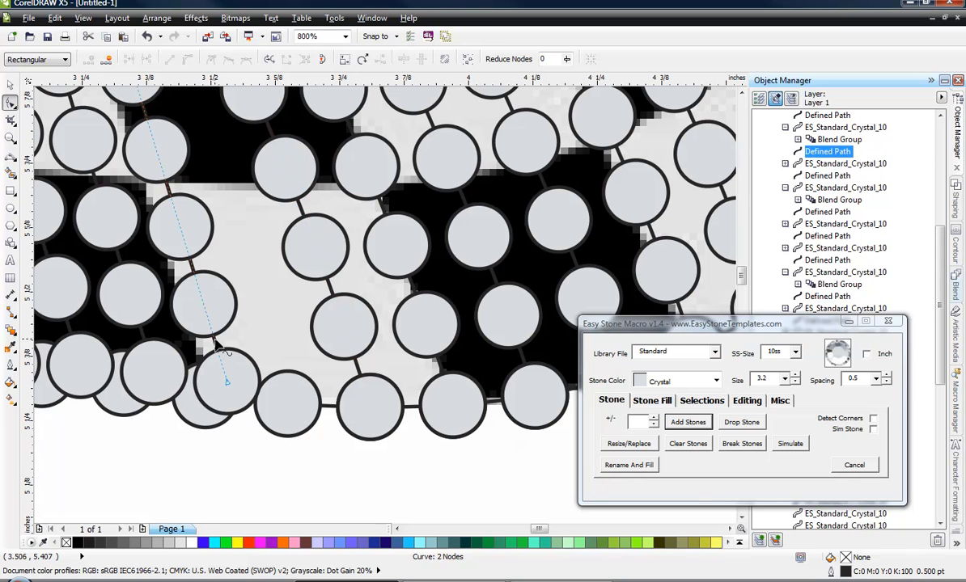
pyautogui.moveTo(229, 383); pyautogui.dragTo(287, 403)
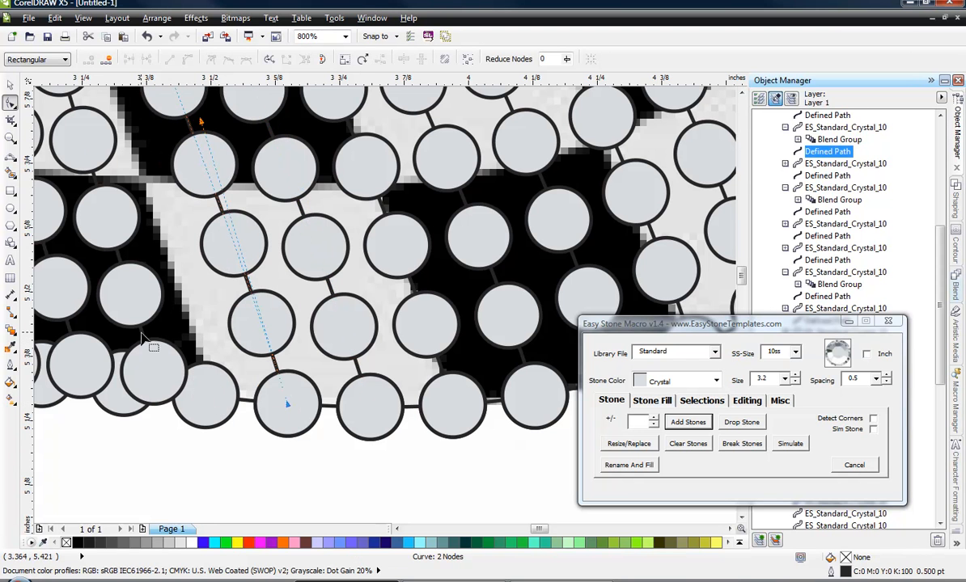
pyautogui.click(157, 374)
pyautogui.moveTo(156, 376); pyautogui.dragTo(205, 396)
# Move the lower path ends of the next three columns away from the pole onto the centres of their matching lower-edge stones.
pyautogui.scroll(-1, 267, 389)
pyautogui.scroll(2, 185, 386)
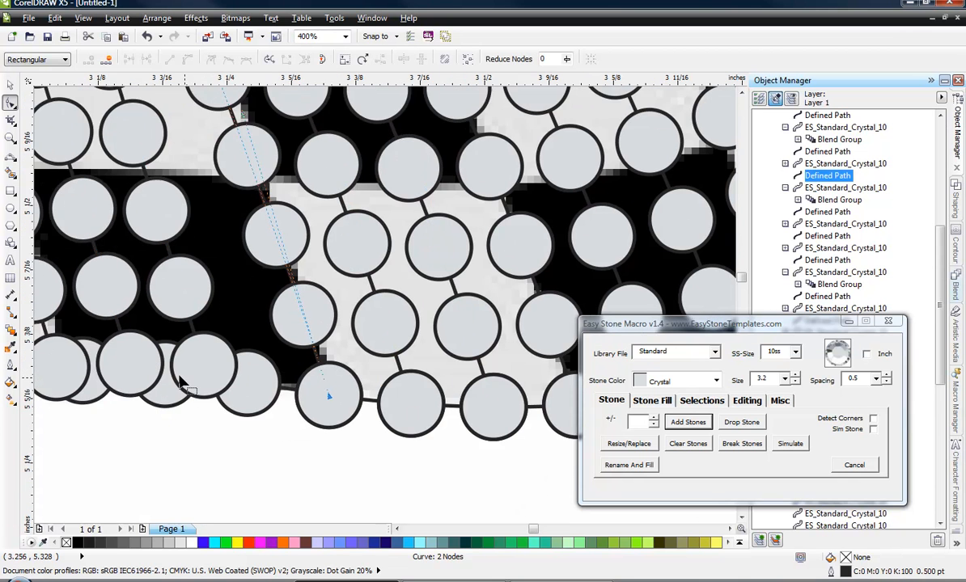
pyautogui.click(208, 324)
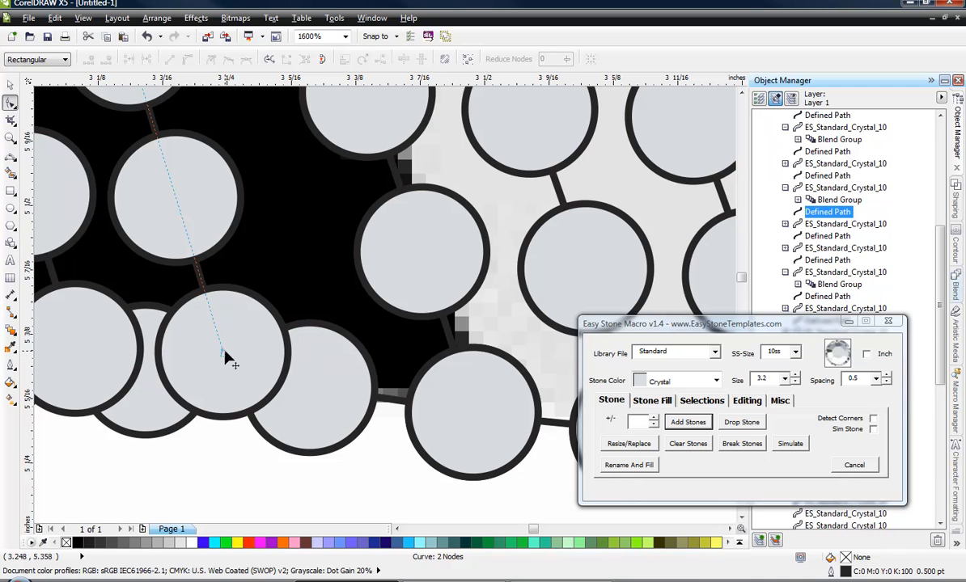
pyautogui.moveTo(208, 323); pyautogui.dragTo(310, 391)
pyautogui.scroll(-1, 437, 380)
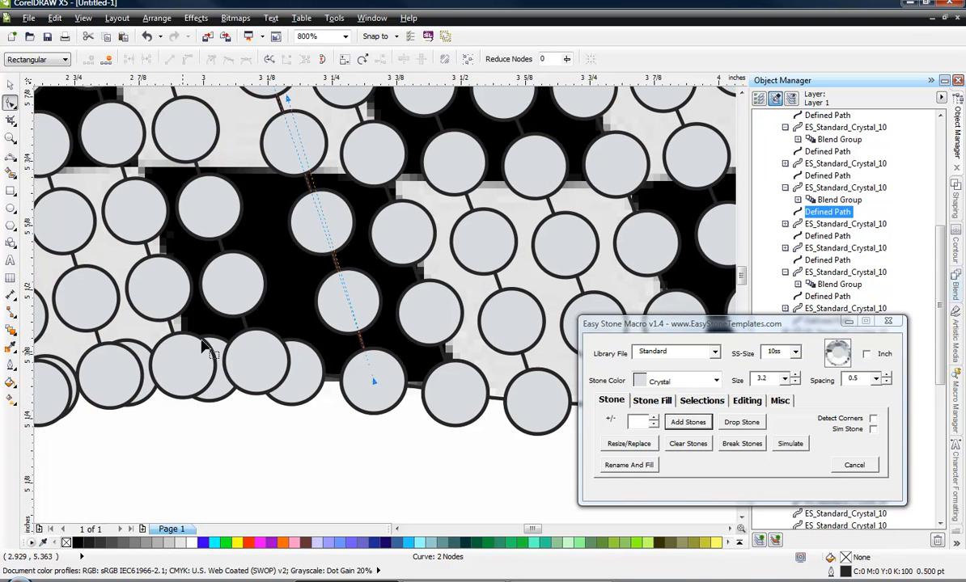
pyautogui.click(245, 323)
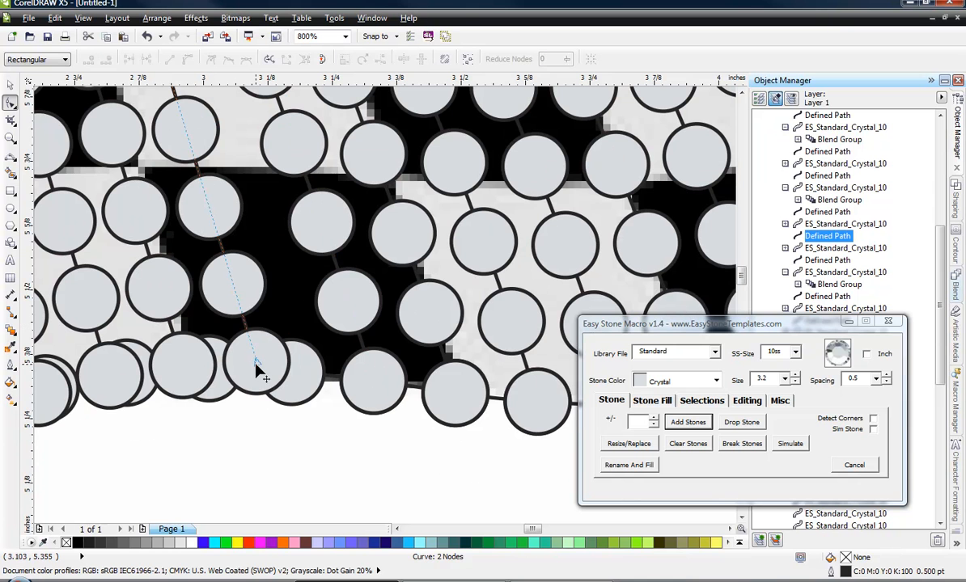
pyautogui.moveTo(256, 366); pyautogui.dragTo(291, 373)
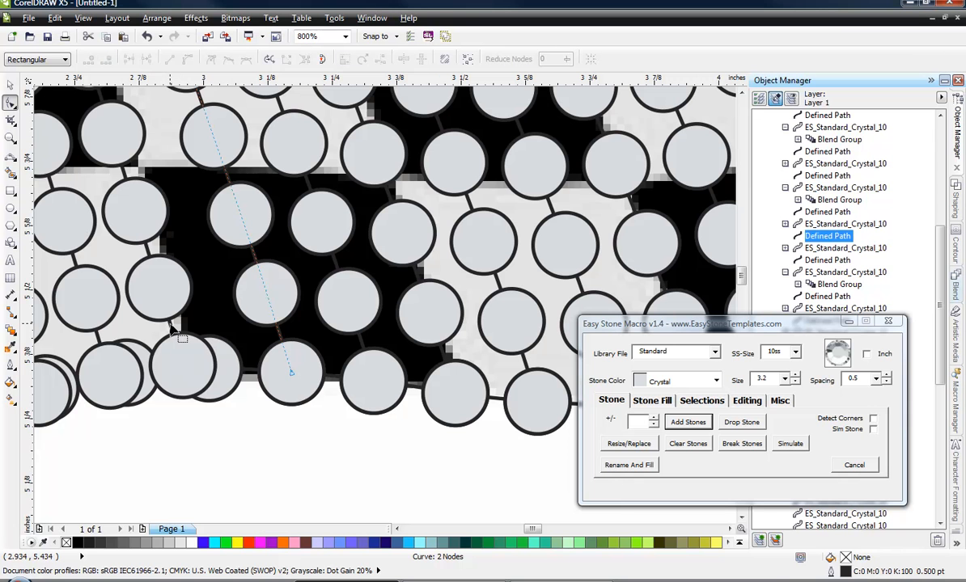
# Move the lower path ends of the three remaining misaligned columns near the flag's free edge onto their matching lower-edge stones.
pyautogui.click(172, 327)
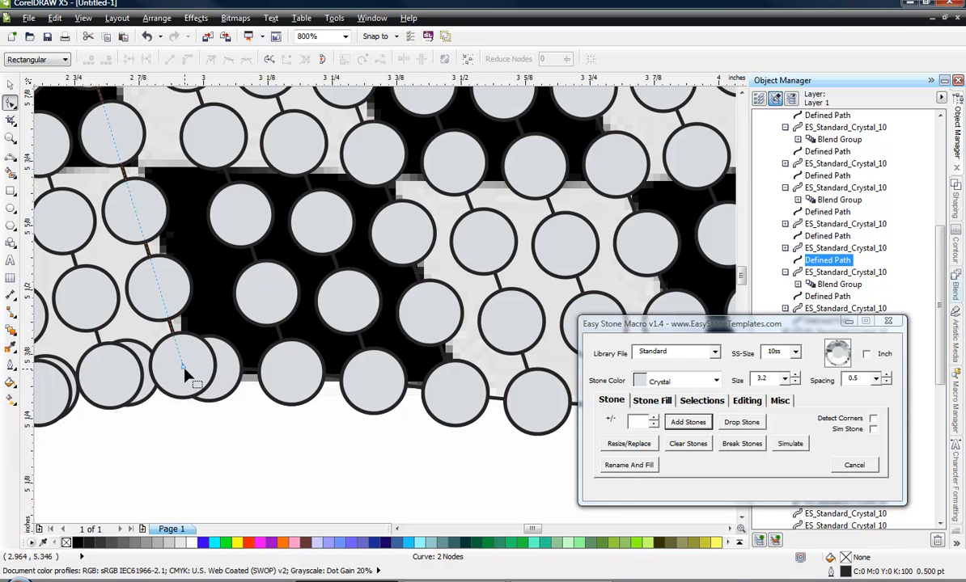
pyautogui.click(182, 367)
pyautogui.moveTo(183, 365); pyautogui.dragTo(208, 369)
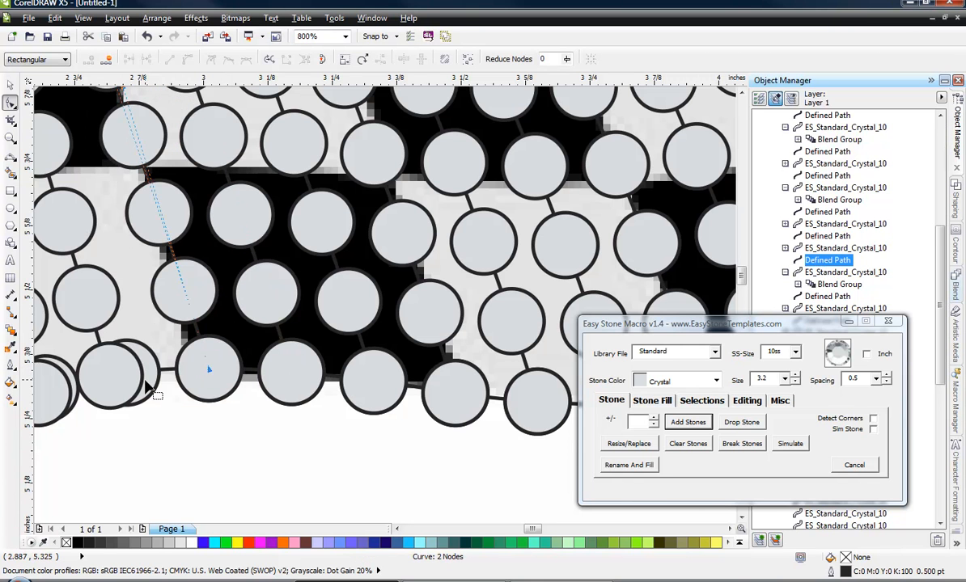
pyautogui.click(98, 335)
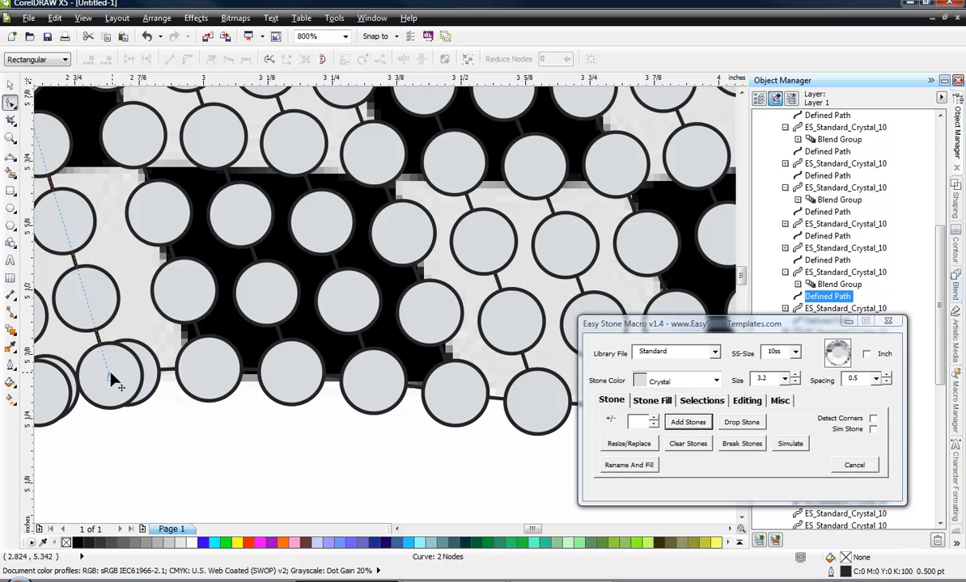
pyautogui.moveTo(112, 376)
pyautogui.mouseDown()
pyautogui.moveTo(130, 293)
pyautogui.moveTo(125, 373)
pyautogui.mouseUp()
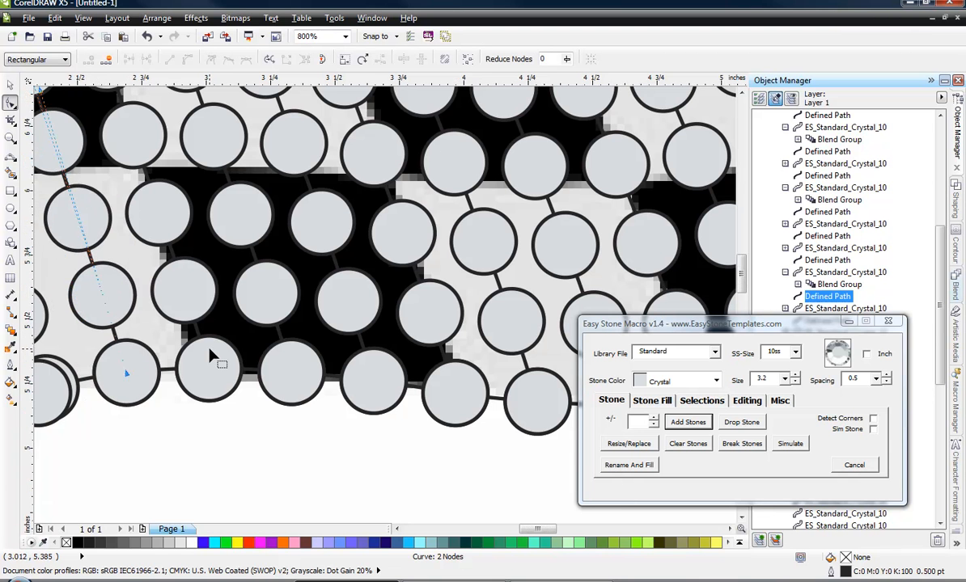
pyautogui.scroll(-1, 209, 356)
pyautogui.scroll(2, 170, 364)
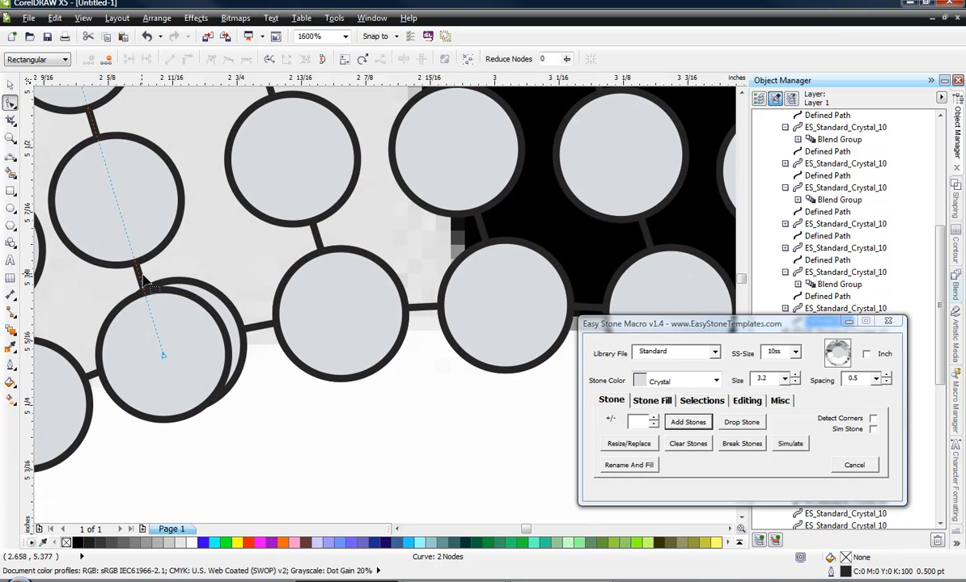
pyautogui.moveTo(163, 356)
pyautogui.mouseDown()
pyautogui.moveTo(207, 229)
pyautogui.moveTo(179, 347)
pyautogui.mouseUp()
pyautogui.scroll(-3, 273, 393)
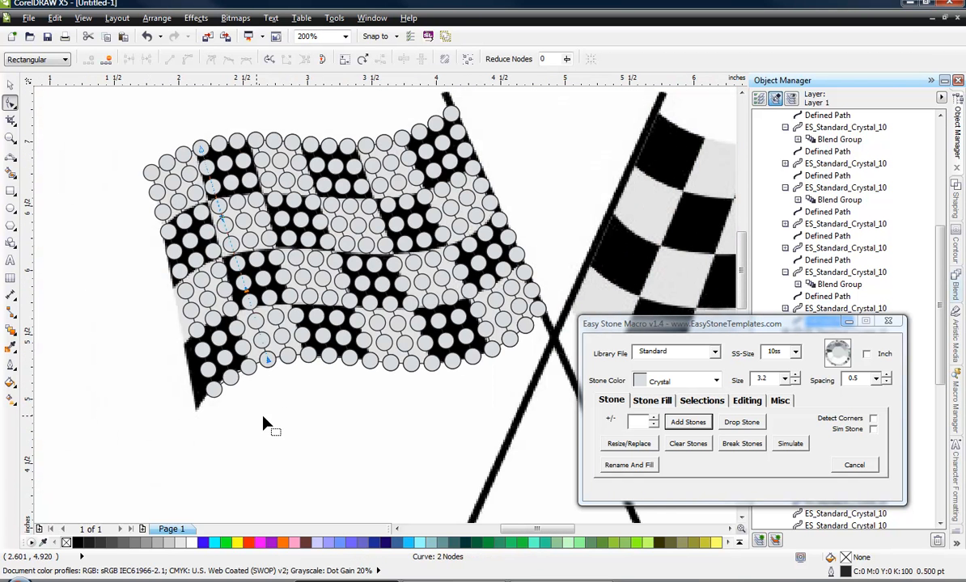
# Switch the drawing display to wireframe view with nothing selected.
pyautogui.click(10, 84)
pyautogui.scroll(-1, 330, 326)
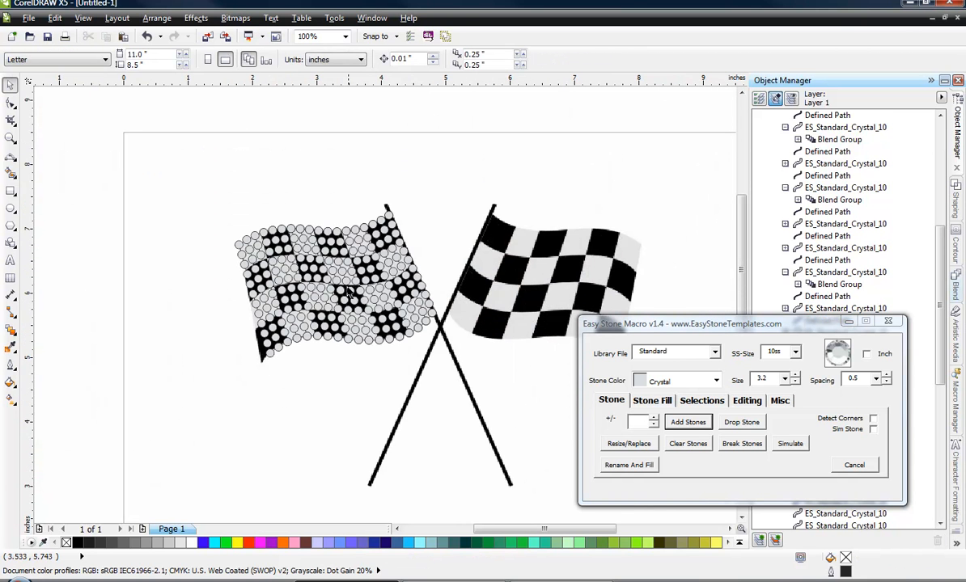
pyautogui.click(81, 19)
pyautogui.click(113, 48)
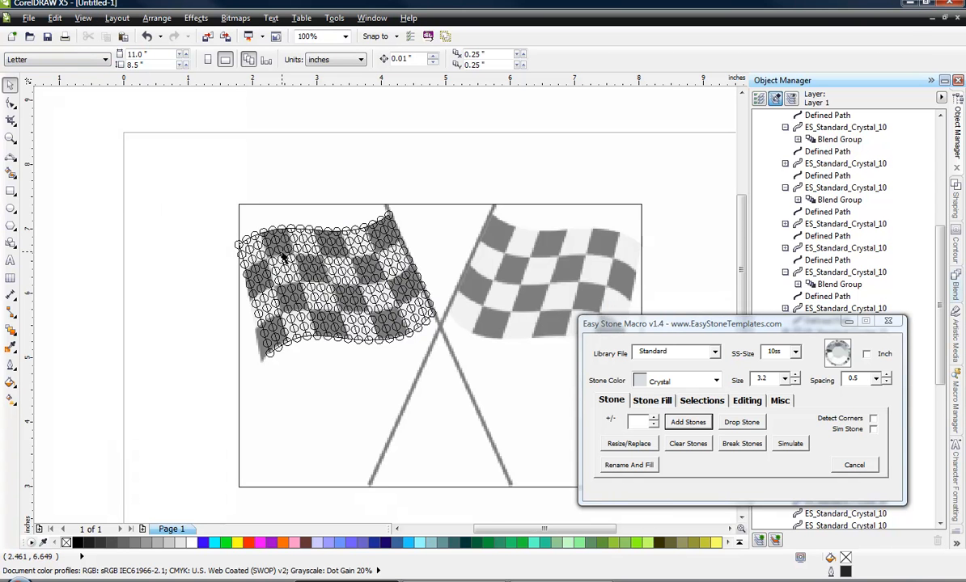
pyautogui.scroll(2, 269, 241)
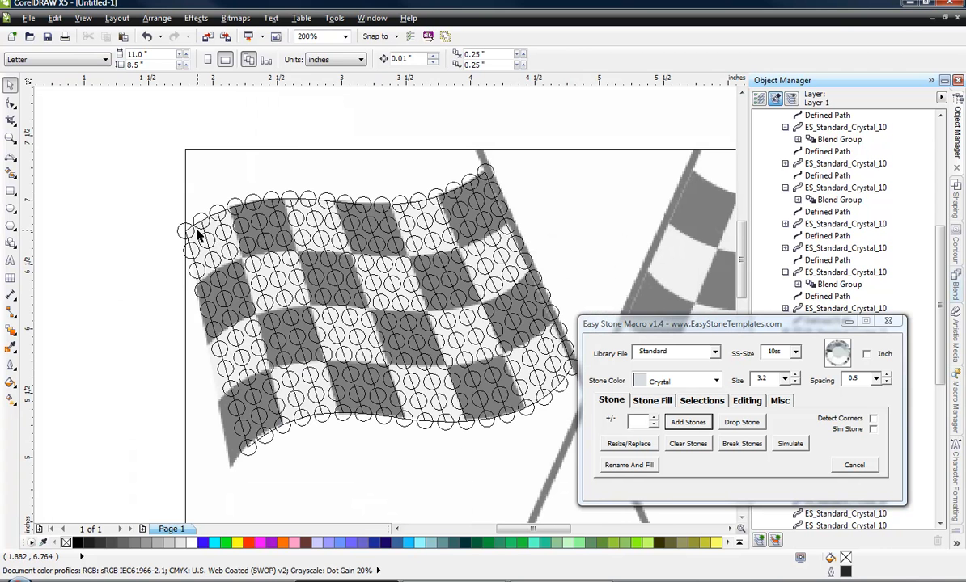
# Select all stones and paths of the left flag and break the stones into individual objects.
pyautogui.scroll(-2, 198, 234)
pyautogui.moveTo(139, 182); pyautogui.dragTo(412, 373)
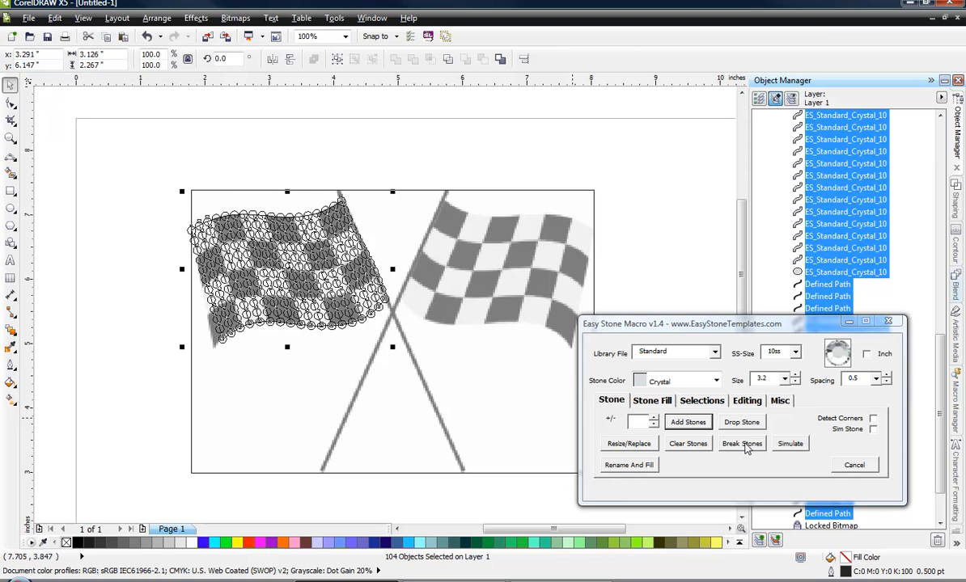
pyautogui.click(744, 446)
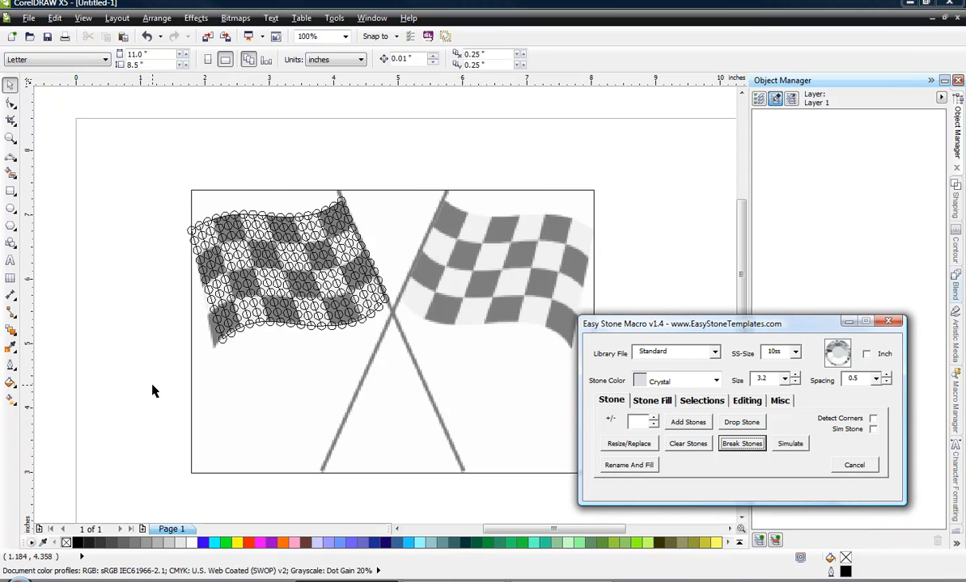
# Isolate the defined paths among the left flag's objects, move them clear of the stones and delete them.
pyautogui.moveTo(141, 158); pyautogui.dragTo(432, 305)
pyautogui.click(704, 401)
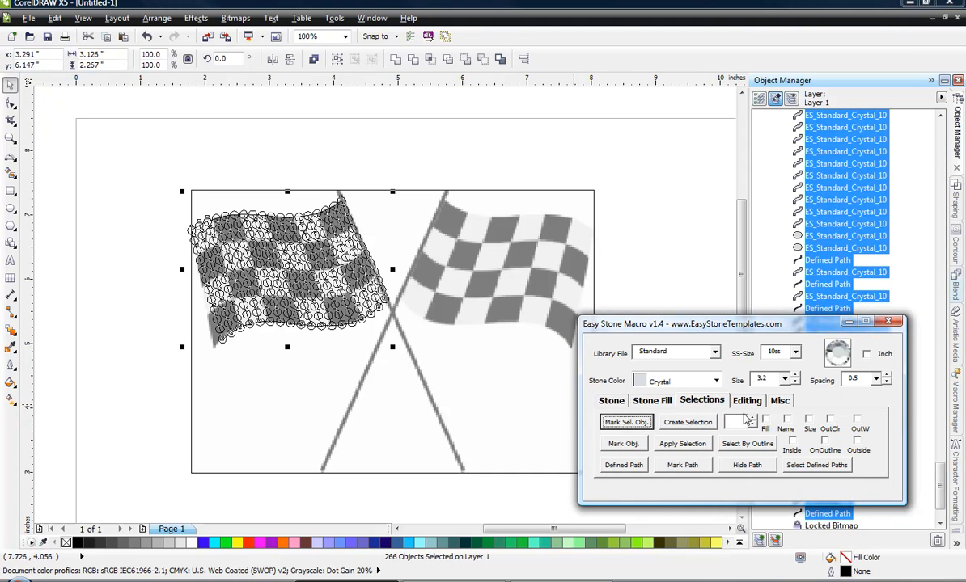
pyautogui.click(817, 465)
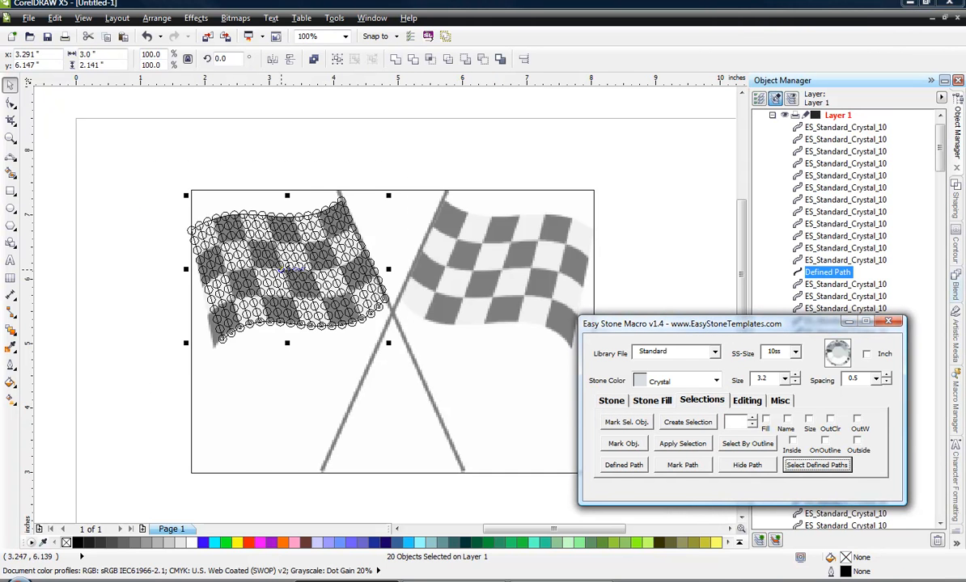
pyautogui.moveTo(271, 252); pyautogui.dragTo(172, 429)
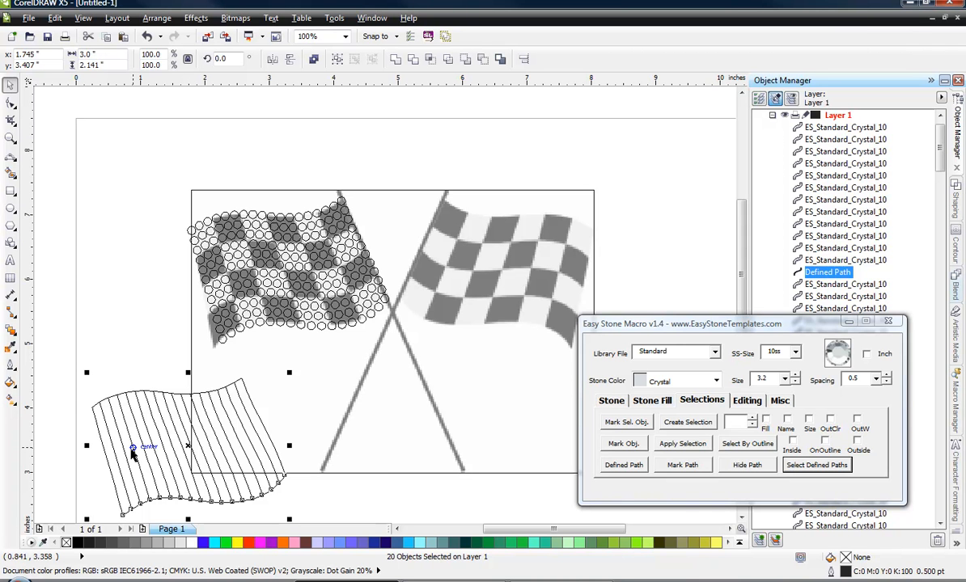
pyautogui.press('Delete')
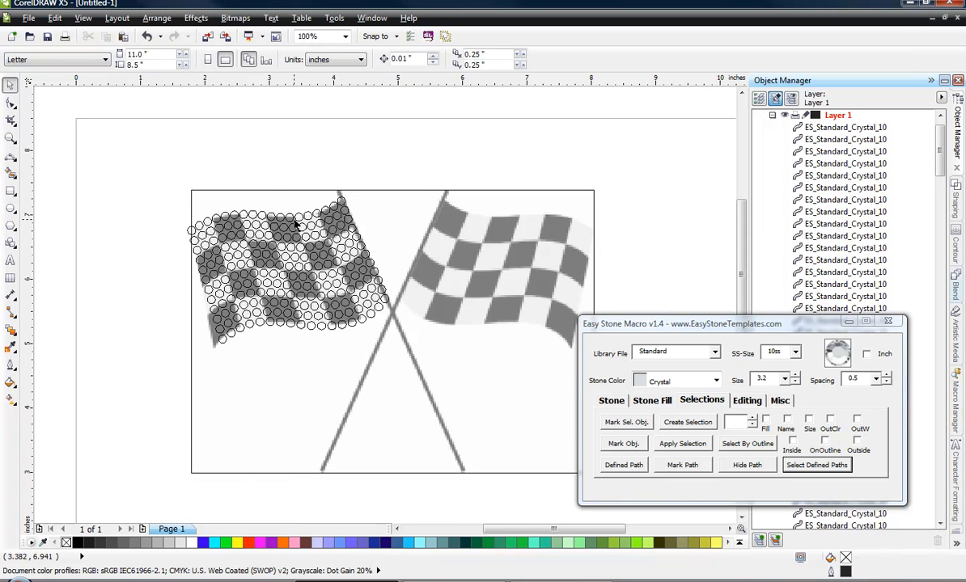
# Select the stones inside the uppermost dark square along the left flag's free edge.
pyautogui.scroll(1, 270, 237)
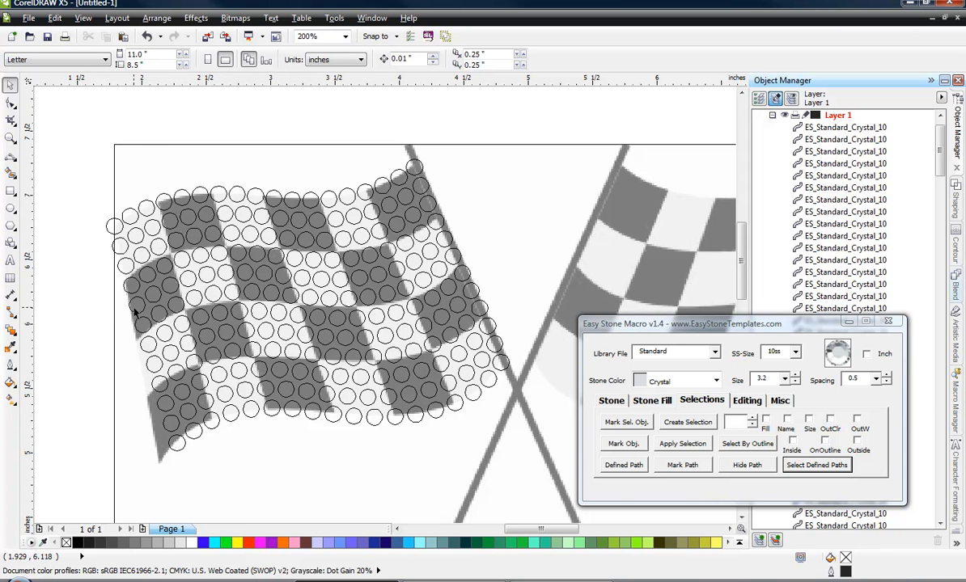
pyautogui.scroll(1, 135, 311)
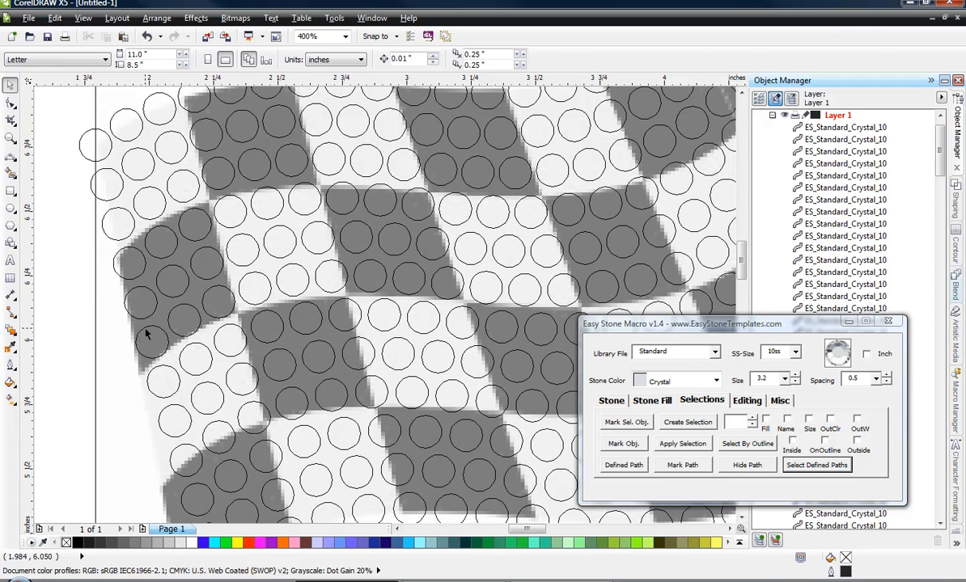
pyautogui.click(126, 266)
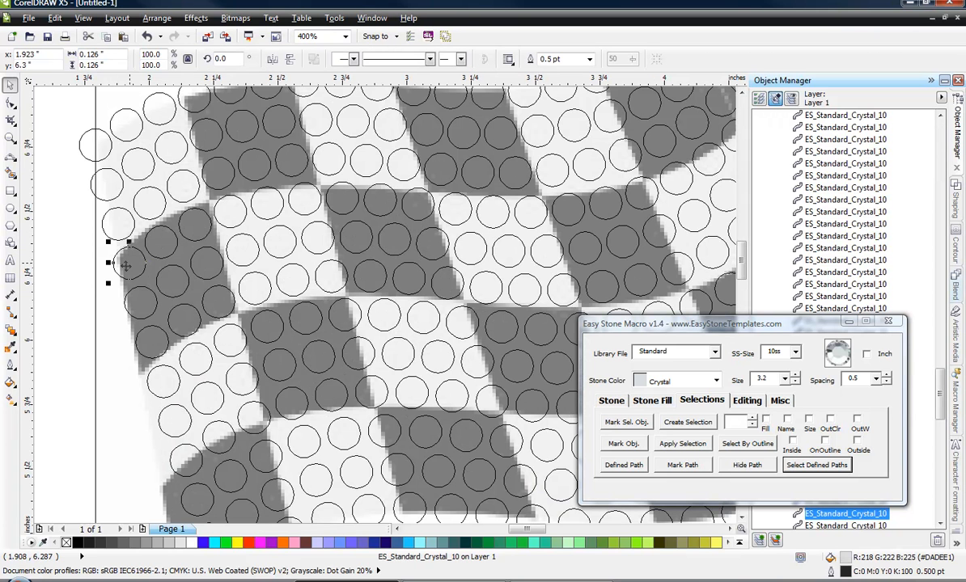
pyautogui.keyDown('shift'); pyautogui.click(159, 241); pyautogui.keyUp('shift')
pyautogui.keyDown('shift'); pyautogui.click(203, 229); pyautogui.keyUp('shift')
pyautogui.keyDown('shift'); pyautogui.click(206, 265); pyautogui.keyUp('shift')
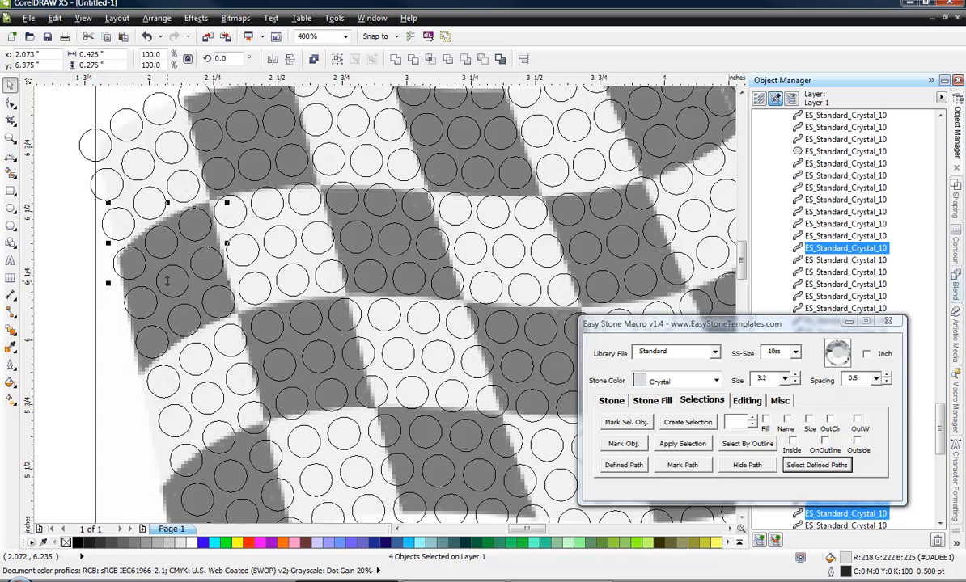
pyautogui.keyDown('shift'); pyautogui.click(168, 281); pyautogui.keyUp('shift')
pyautogui.keyDown('shift'); pyautogui.click(149, 300); pyautogui.keyUp('shift')
pyautogui.keyDown('shift'); pyautogui.click(155, 341); pyautogui.keyUp('shift')
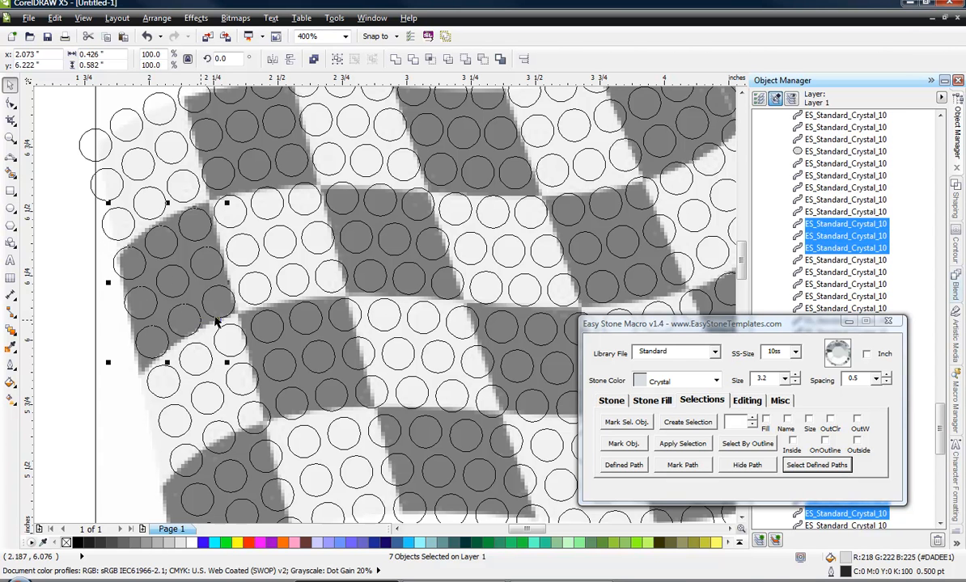
pyautogui.keyDown('shift'); pyautogui.click(216, 318); pyautogui.keyUp('shift')
# Add the stones of the neighbouring dark square in the third row of the left flag to the selection.
pyautogui.keyDown('shift'); pyautogui.click(255, 314); pyautogui.keyUp('shift')
pyautogui.keyDown('shift'); pyautogui.click(317, 306); pyautogui.keyUp('shift')
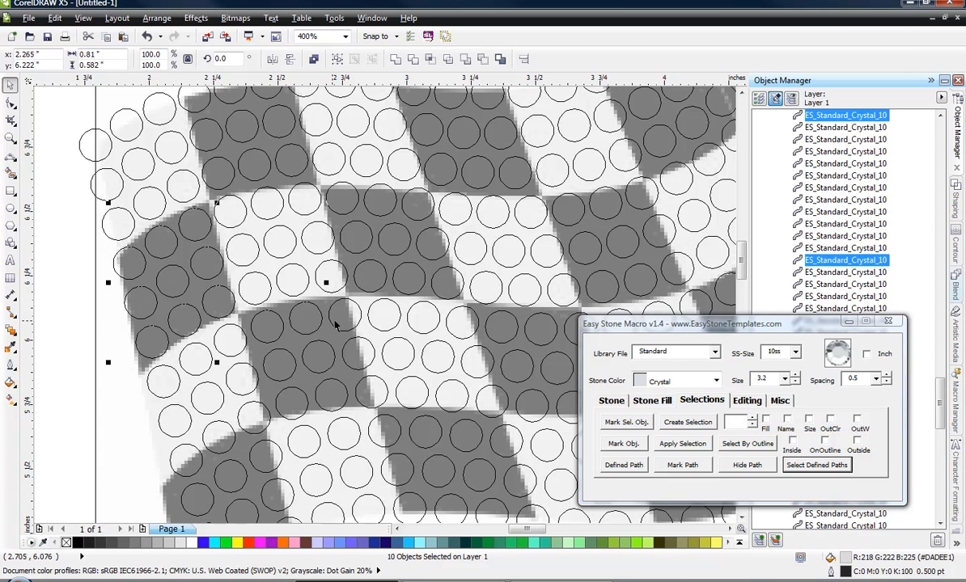
pyautogui.keyDown('shift'); pyautogui.click(330, 330); pyautogui.keyUp('shift')
pyautogui.keyDown('shift'); pyautogui.click(320, 357); pyautogui.keyUp('shift')
pyautogui.keyDown('shift'); pyautogui.click(284, 370); pyautogui.keyUp('shift')
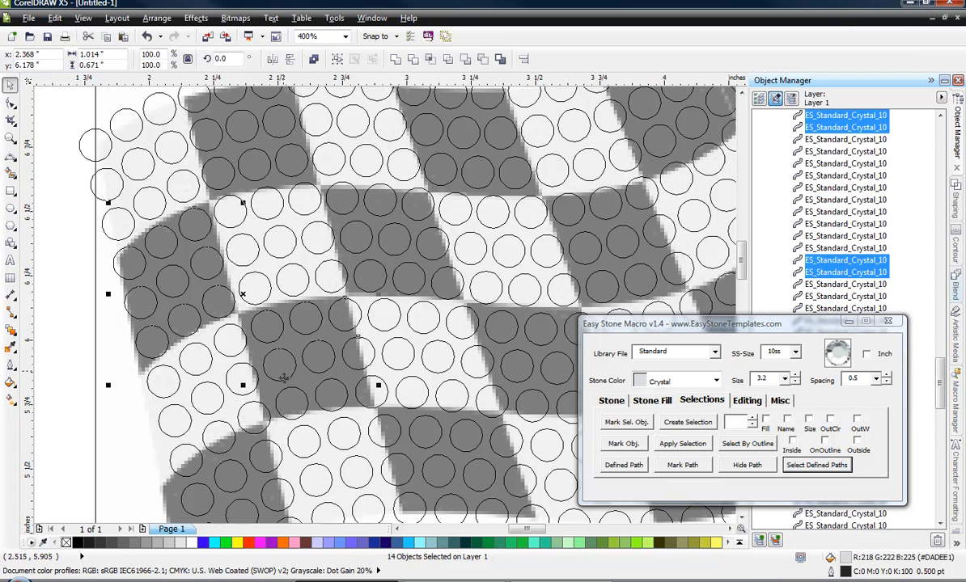
pyautogui.keyDown('shift'); pyautogui.click(290, 400); pyautogui.keyUp('shift')
pyautogui.keyDown('shift'); pyautogui.click(327, 405); pyautogui.keyUp('shift')
pyautogui.keyDown('shift'); pyautogui.click(336, 394); pyautogui.keyUp('shift')
pyautogui.keyDown('shift'); pyautogui.click(366, 392); pyautogui.keyUp('shift')
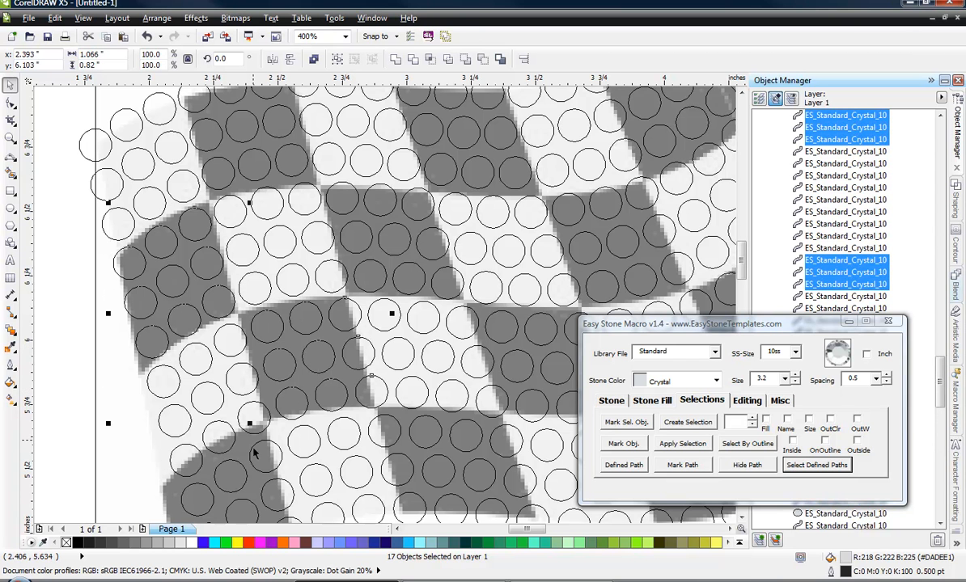
# Add the stones of the dark square at the left flag's lower free corner to the selection.
pyautogui.scroll(-1, 244, 290)
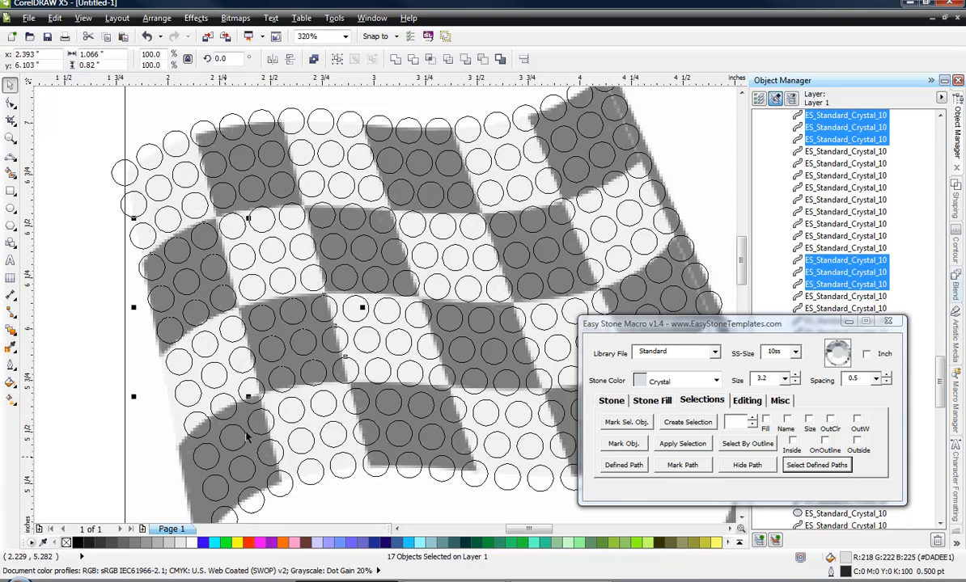
pyautogui.scroll(-1, 236, 475)
pyautogui.scroll(1, 237, 476)
pyautogui.keyDown('shift'); pyautogui.click(250, 465); pyautogui.keyUp('shift')
pyautogui.keyDown('shift'); pyautogui.click(276, 444); pyautogui.keyUp('shift')
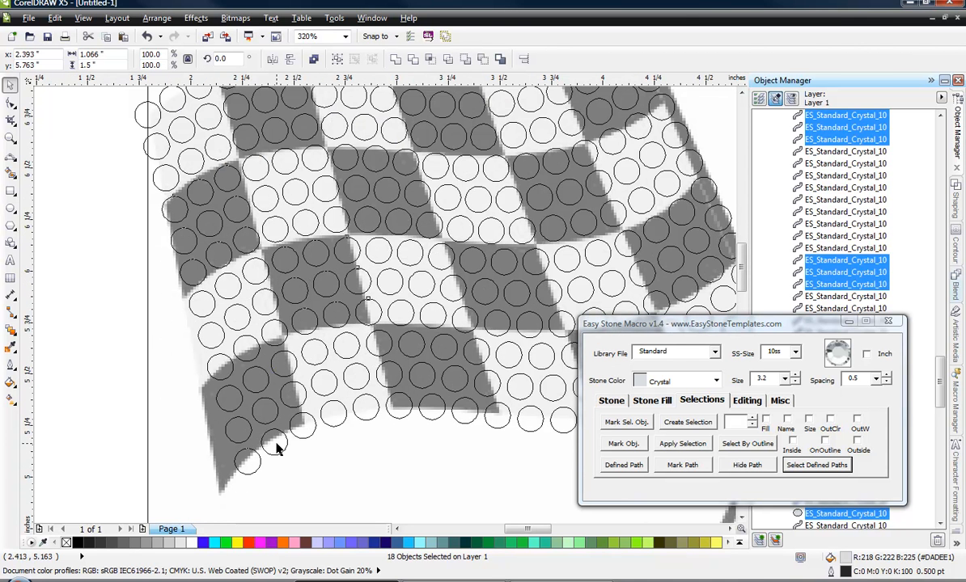
pyautogui.keyDown('shift'); pyautogui.click(302, 425); pyautogui.keyUp('shift')
pyautogui.keyDown('shift'); pyautogui.click(293, 400); pyautogui.keyUp('shift')
pyautogui.keyDown('shift'); pyautogui.click(281, 363); pyautogui.keyUp('shift')
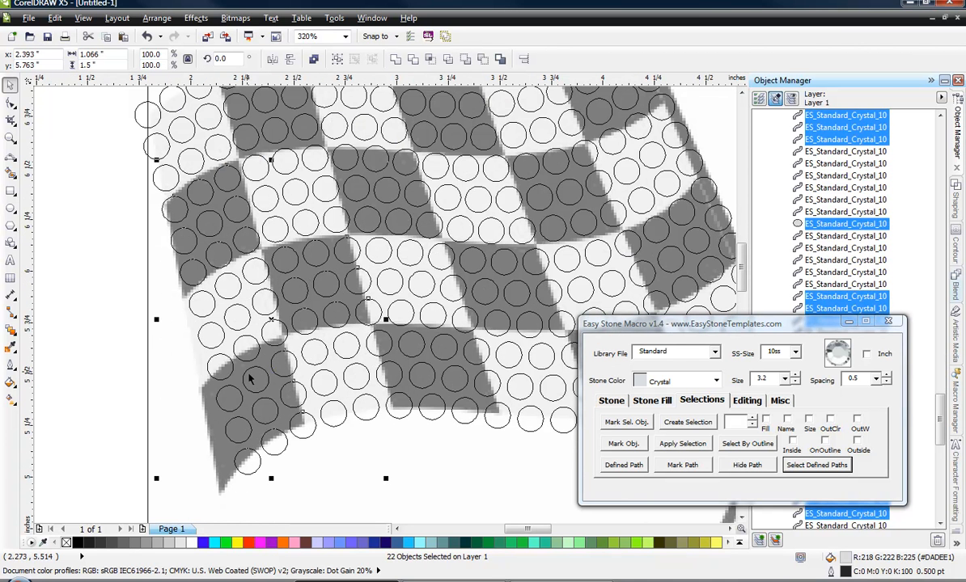
pyautogui.keyDown('shift'); pyautogui.click(231, 400); pyautogui.keyUp('shift')
pyautogui.keyDown('shift'); pyautogui.click(233, 427); pyautogui.keyUp('shift')
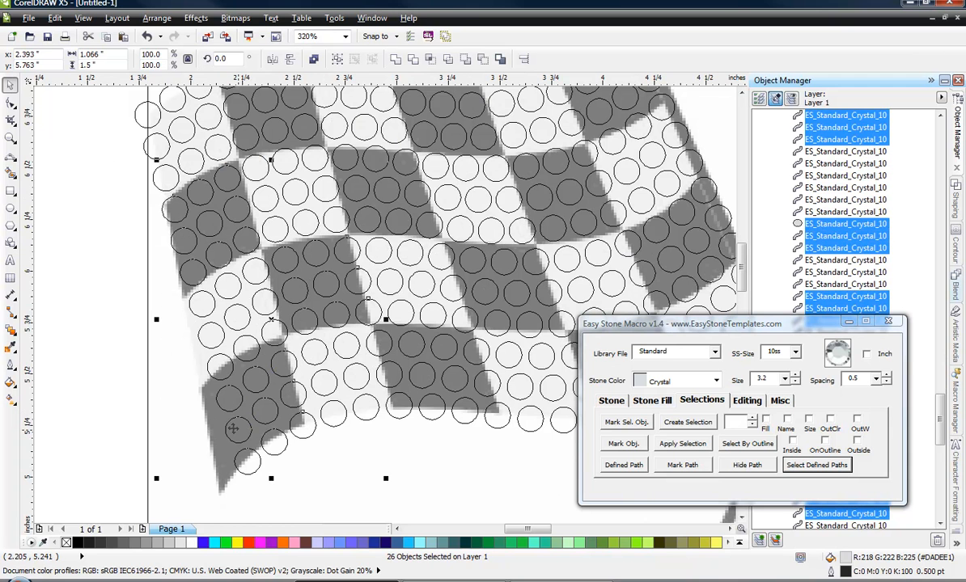
# Set the stone color to Jet Hemattie and apply Rename And Fill to the selected stones of the three dark squares.
pyautogui.click(675, 381)
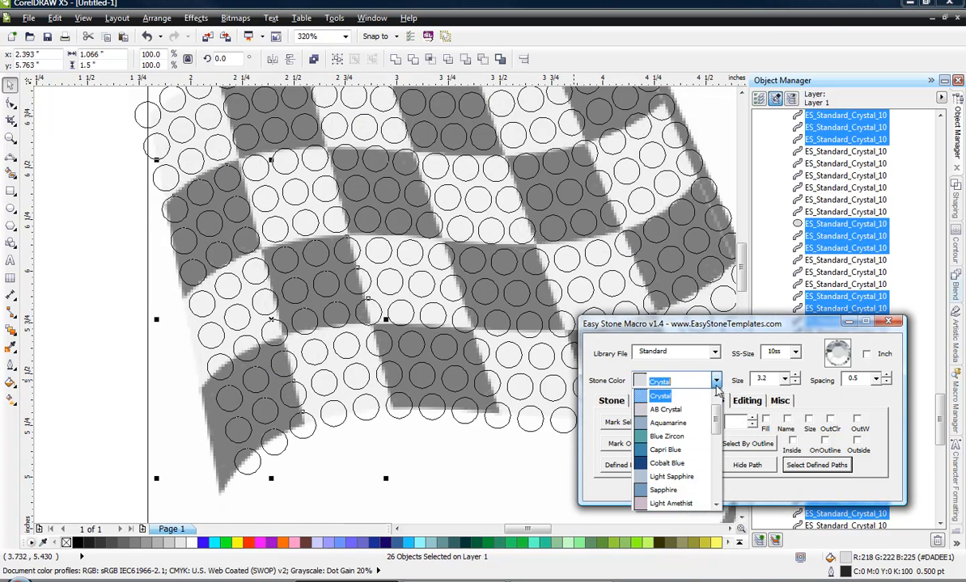
pyautogui.moveTo(718, 419); pyautogui.dragTo(716, 489)
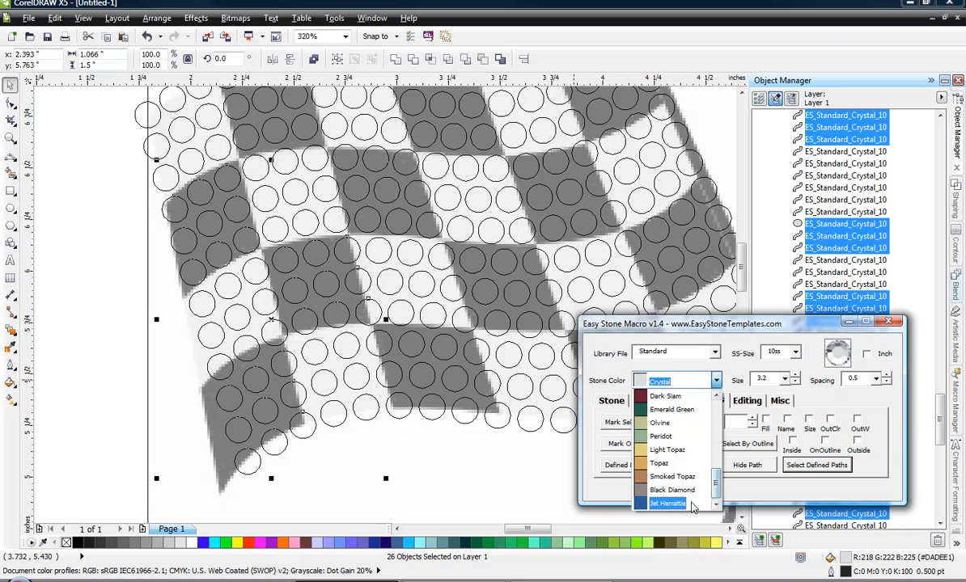
pyautogui.click(676, 500)
pyautogui.click(612, 401)
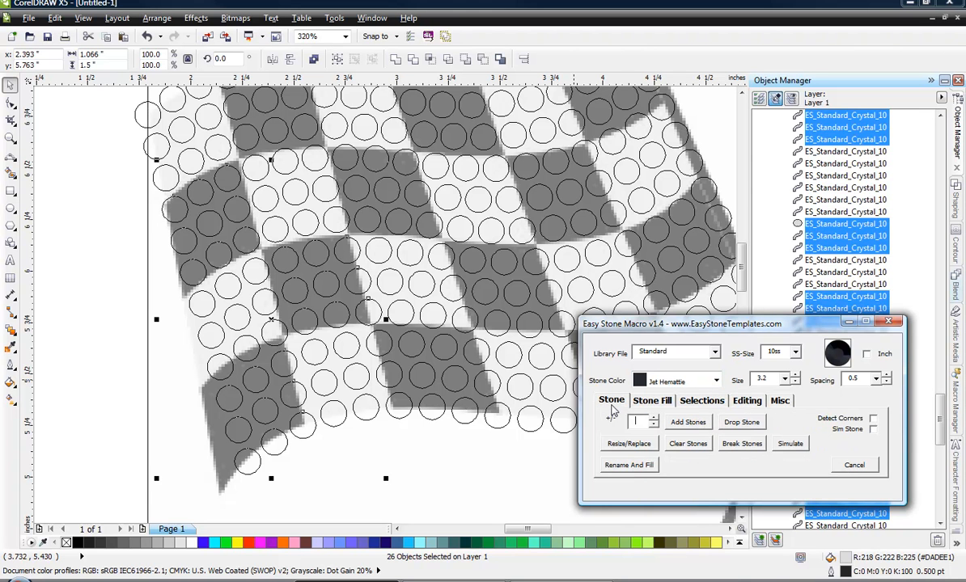
pyautogui.click(629, 465)
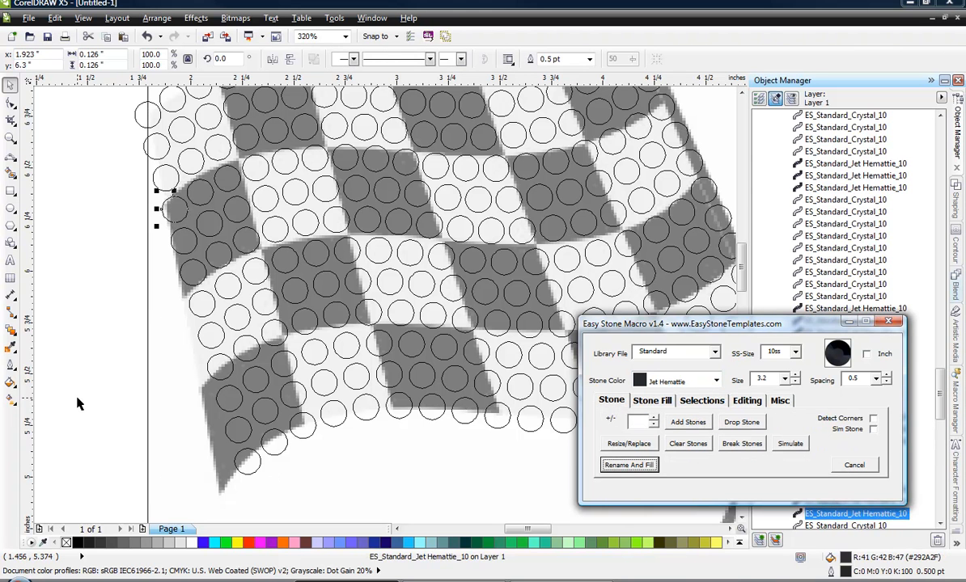
pyautogui.click(111, 255)
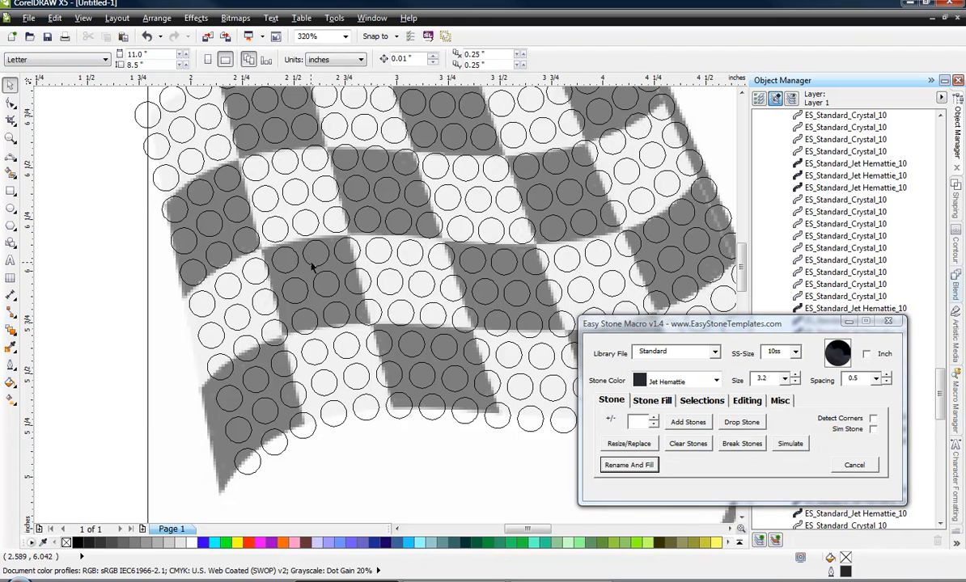
# Switch the view to Enhanced and recolor the missed center stone of the second row's free-edge dark square to Jet Hemattie.
pyautogui.click(82, 18)
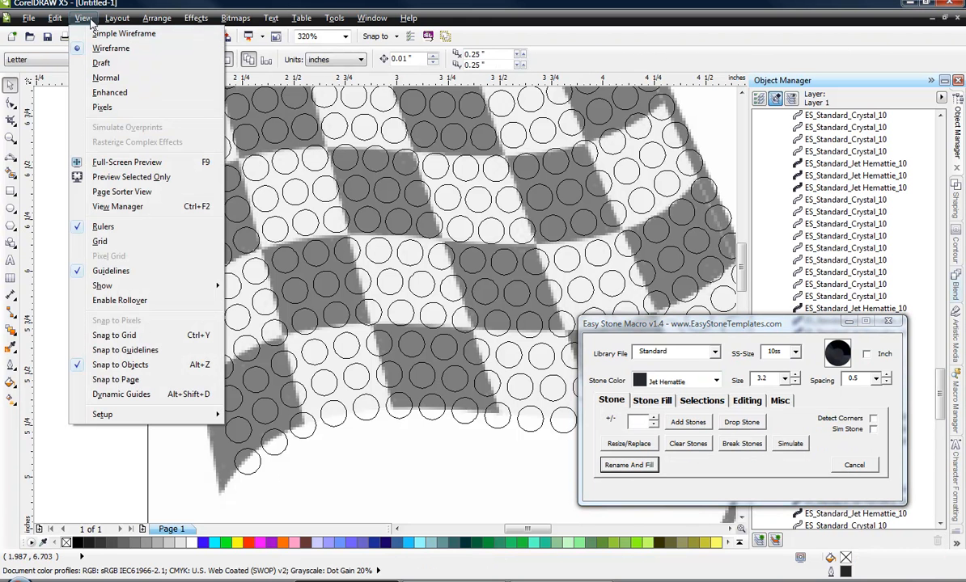
pyautogui.click(121, 93)
pyautogui.click(208, 220)
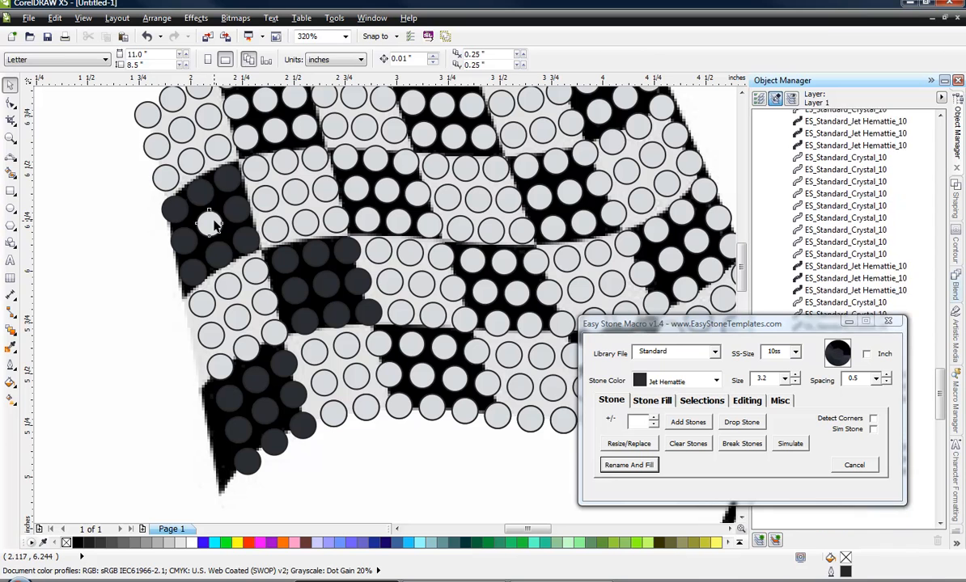
pyautogui.click(627, 467)
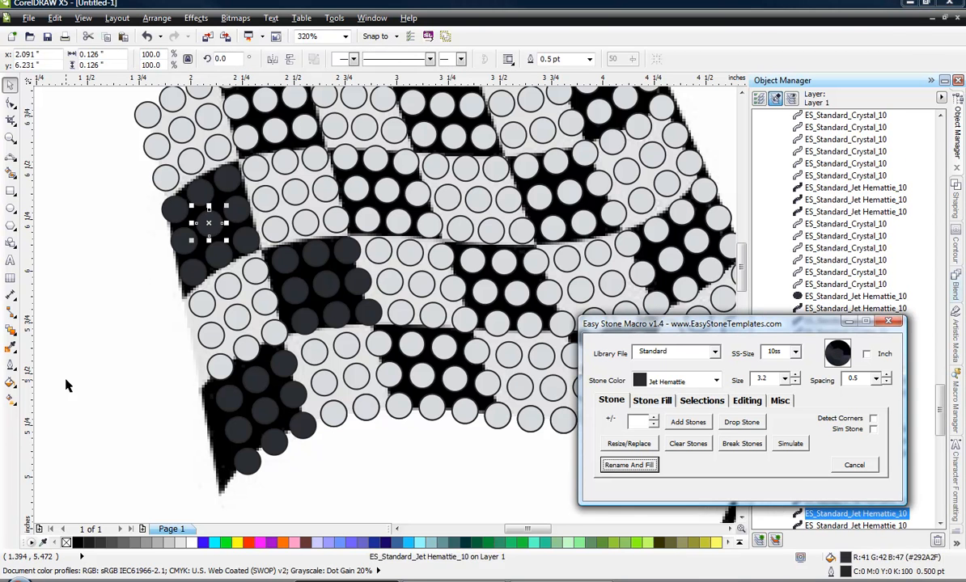
# Recolor all stones of the middle dark square in the left flag's bottom row to Jet Hemattie.
pyautogui.scroll(-3, 154, 393)
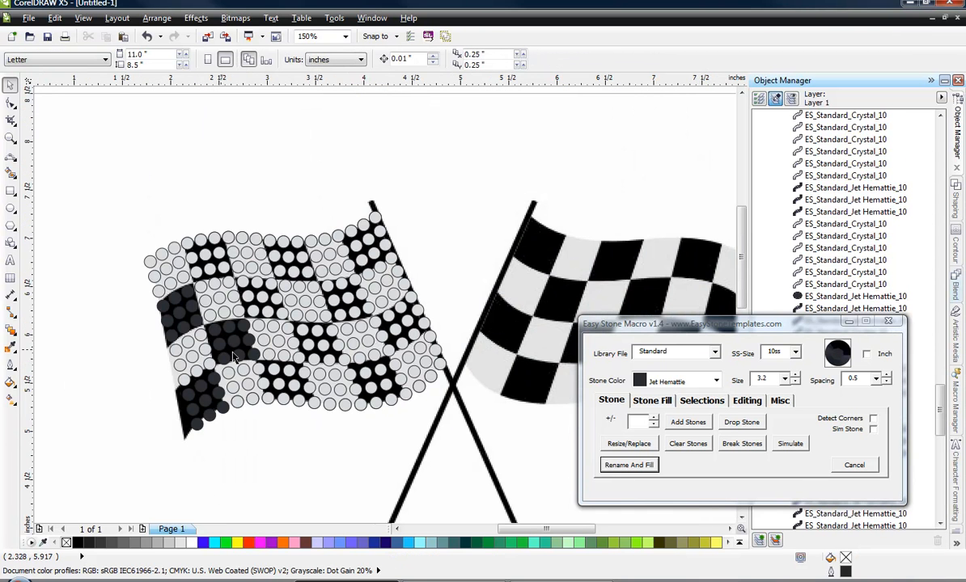
pyautogui.scroll(3, 220, 348)
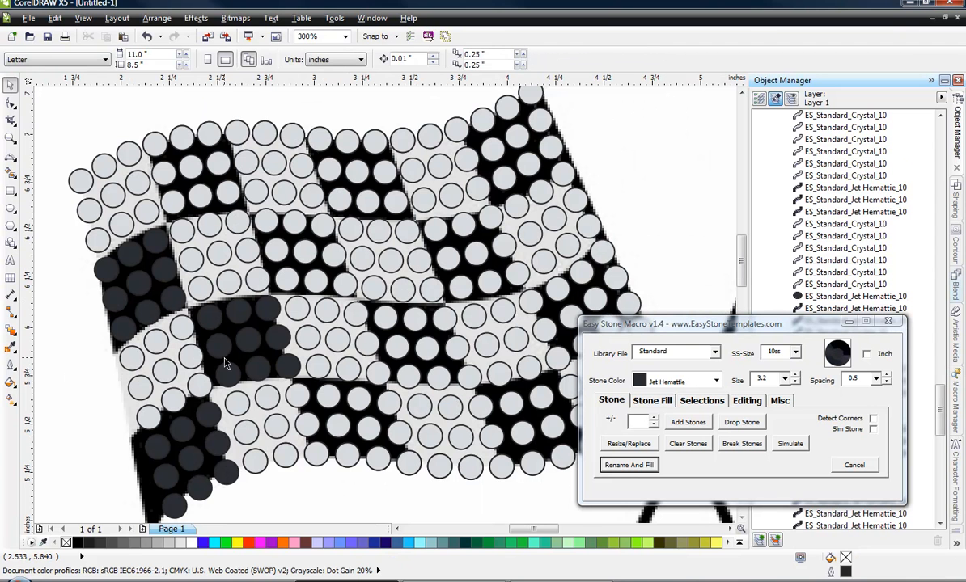
pyautogui.click(352, 463)
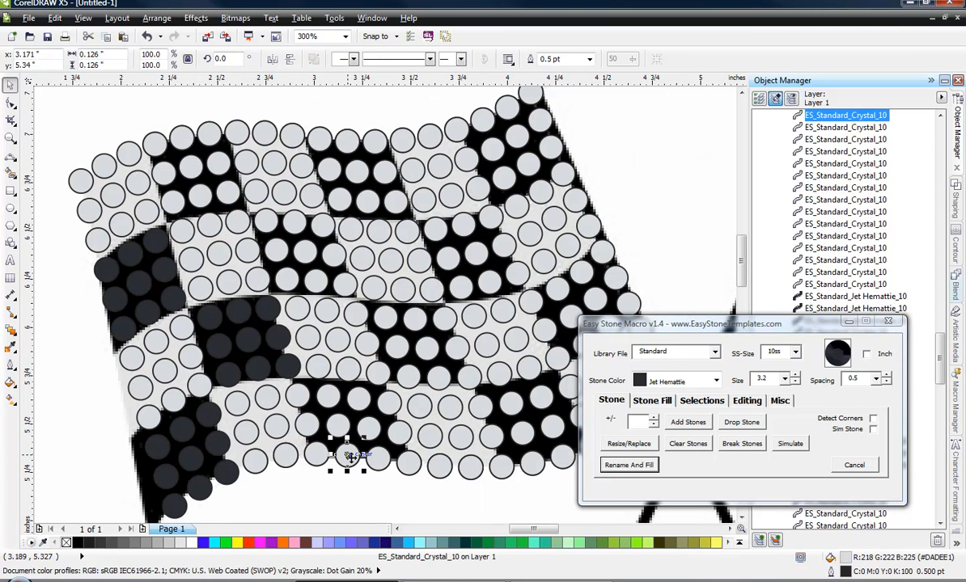
pyautogui.click(327, 495)
pyautogui.moveTo(324, 496); pyautogui.dragTo(421, 386)
pyautogui.click(635, 467)
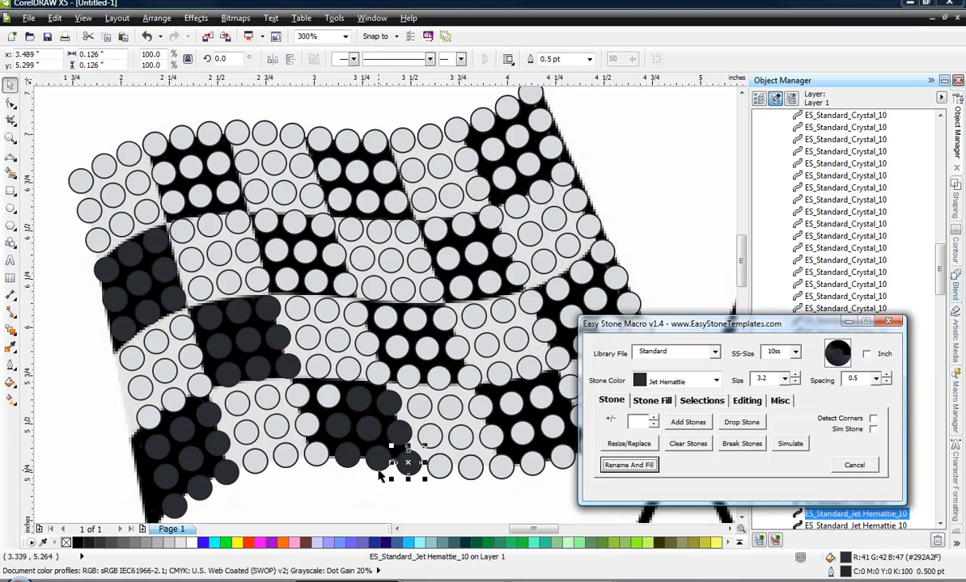
pyautogui.click(336, 400)
pyautogui.click(616, 468)
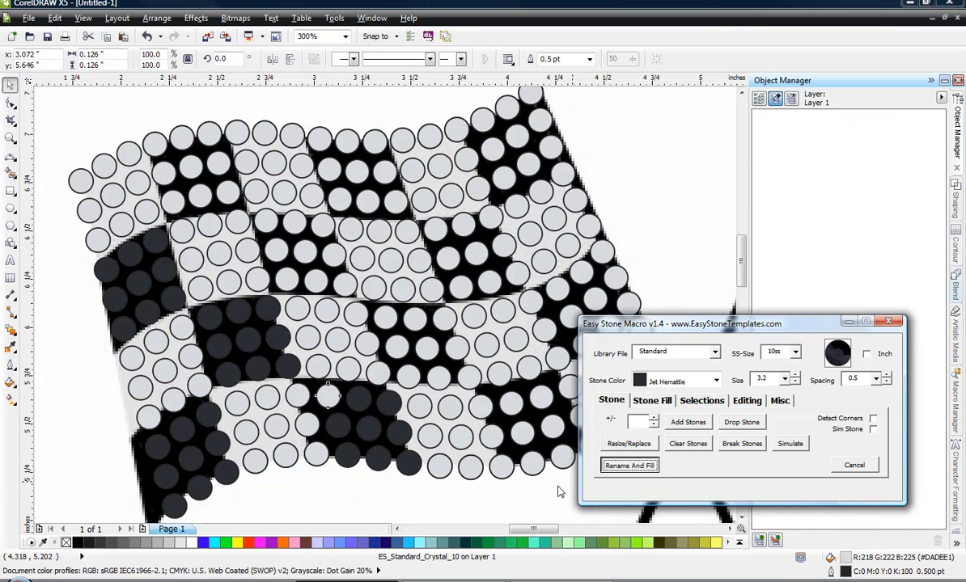
pyautogui.click(487, 508)
# Recolor the stones around the bottom row's dark square nearest the pole to Jet Hemattie.
pyautogui.scroll(-1, 372, 451)
pyautogui.scroll(1, 444, 469)
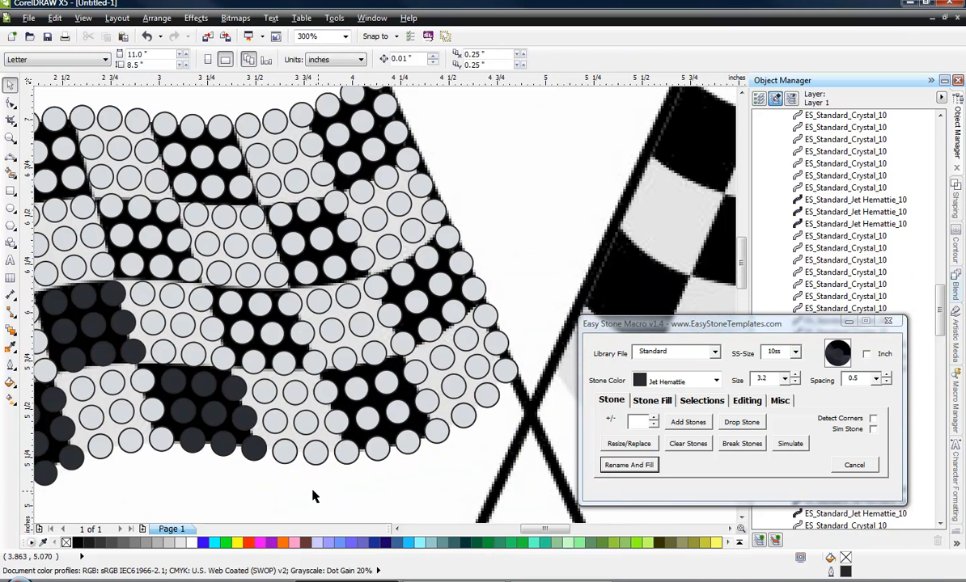
pyautogui.moveTo(312, 495); pyautogui.dragTo(427, 374)
pyautogui.click(628, 465)
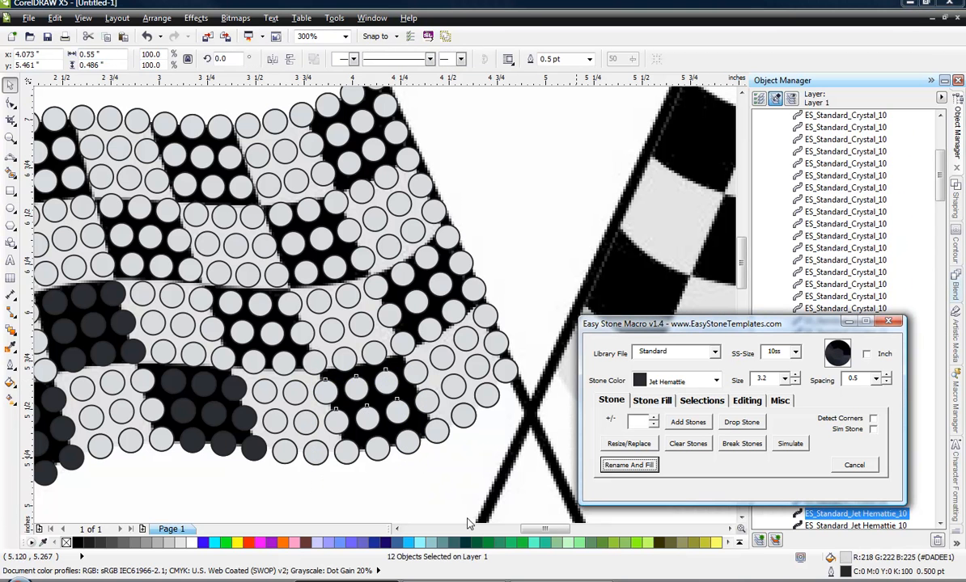
pyautogui.click(501, 230)
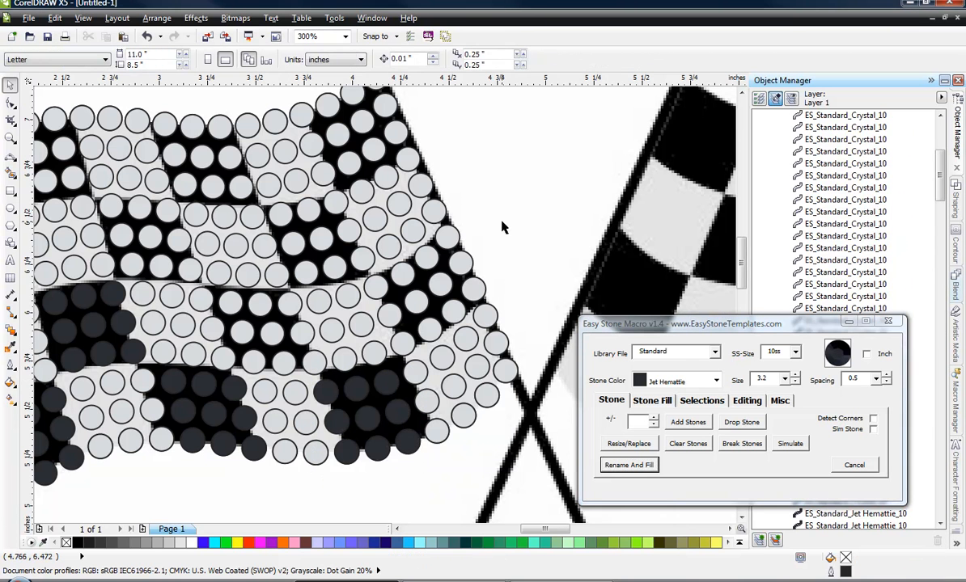
# Recolor four stones on the pole side of the third row's dark square beside the pole to Jet Hemattie.
pyautogui.moveTo(515, 207); pyautogui.dragTo(432, 280)
pyautogui.click(483, 230)
pyautogui.moveTo(490, 226); pyautogui.dragTo(411, 303)
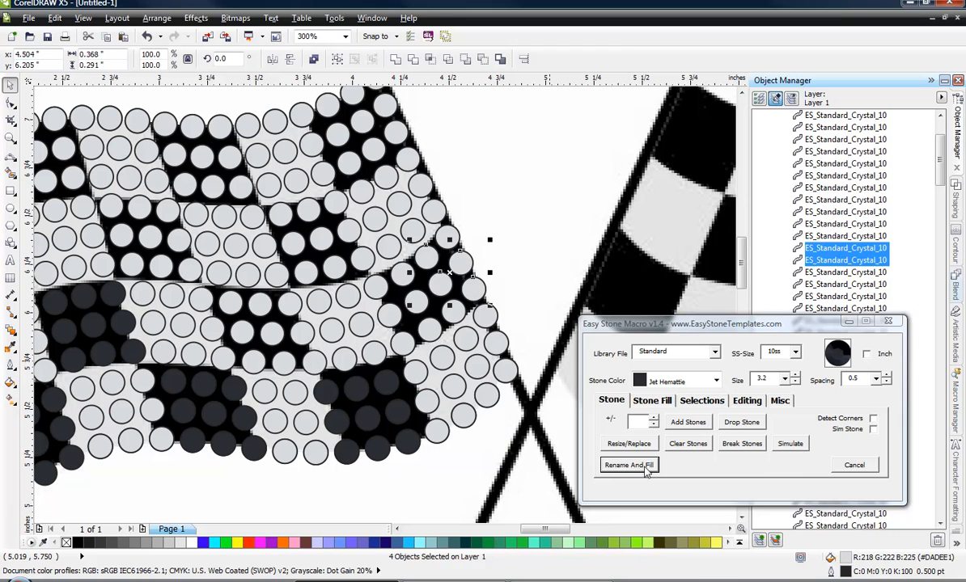
pyautogui.click(630, 466)
# Recolor the remaining stones of the third row's dark square beside the pole to Jet Hemattie.
pyautogui.click(405, 278)
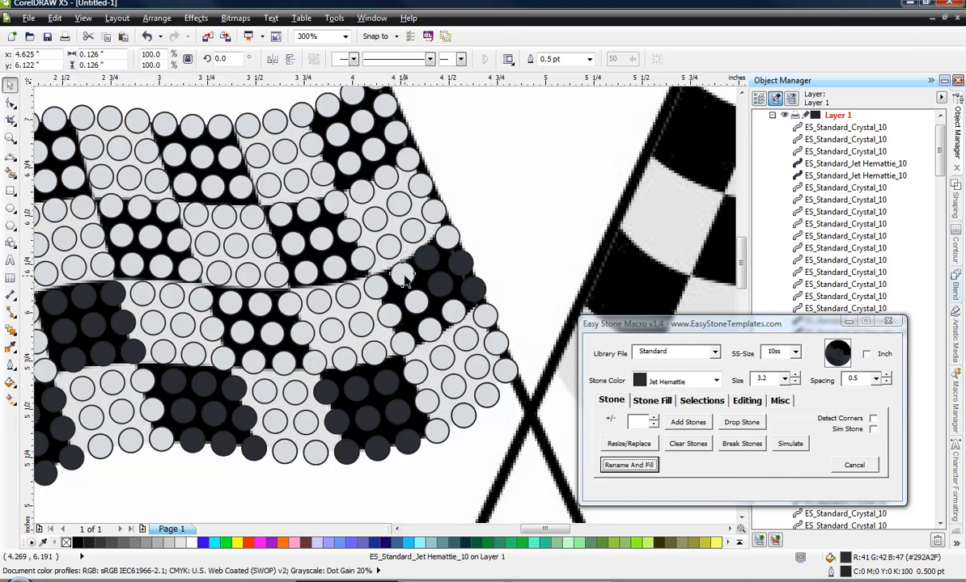
pyautogui.keyDown('shift'); pyautogui.click(413, 301); pyautogui.keyUp('shift')
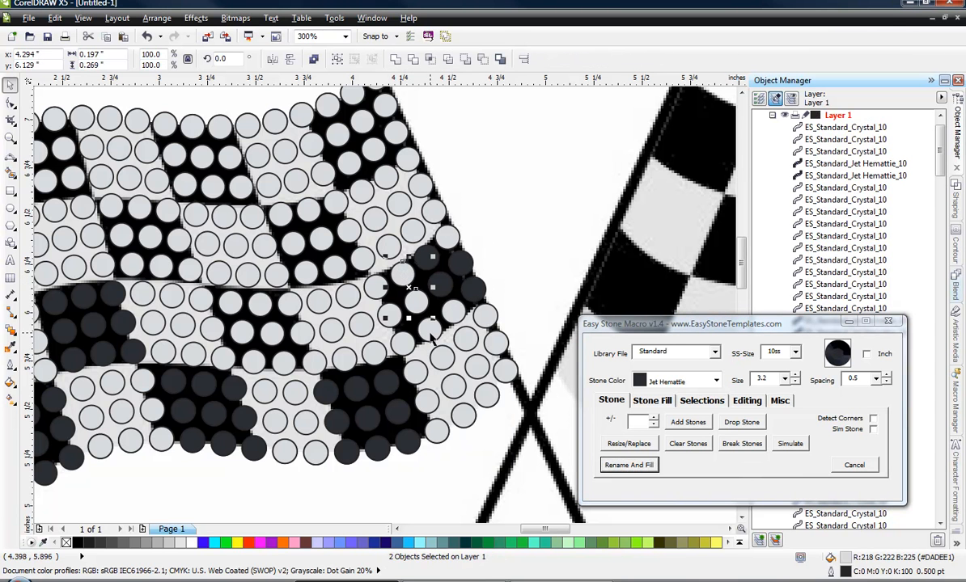
pyautogui.keyDown('shift'); pyautogui.click(431, 327); pyautogui.keyUp('shift')
pyautogui.keyDown('shift'); pyautogui.click(454, 313); pyautogui.keyUp('shift')
pyautogui.click(646, 464)
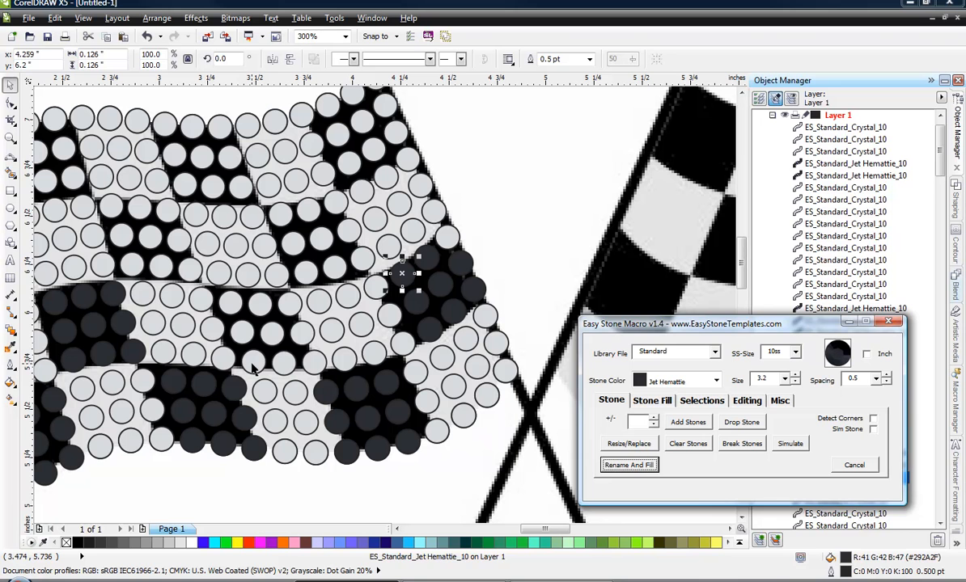
# Recolor the three stones on the free-edge side of the bottom row's dark square nearest the pole to Crystal.
pyautogui.click(253, 366)
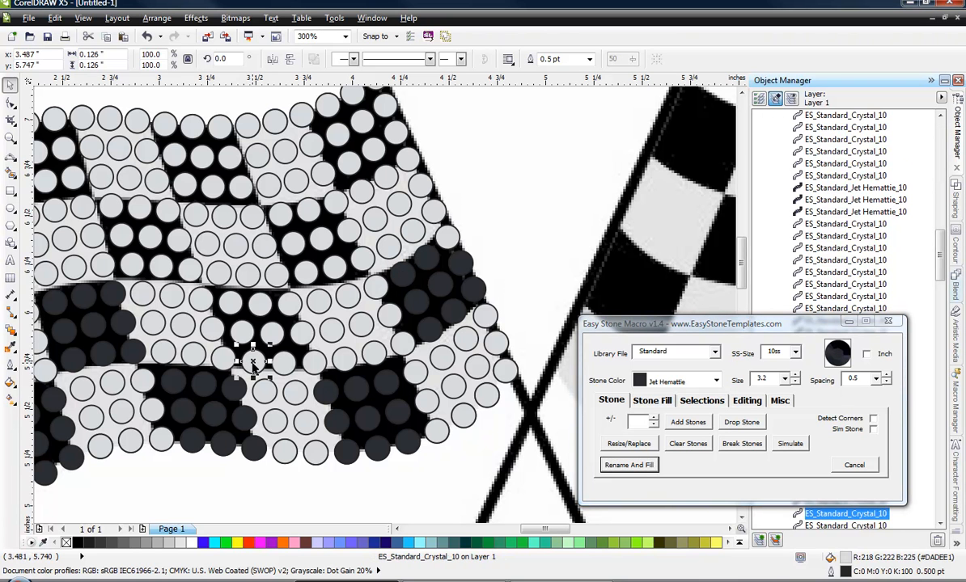
pyautogui.click(324, 458)
pyautogui.click(324, 394)
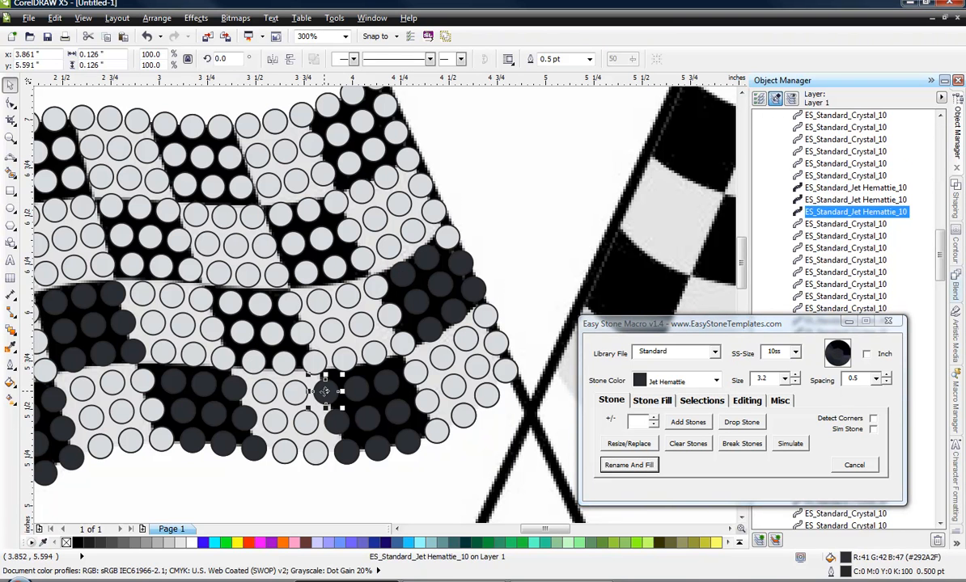
pyautogui.keyDown('shift'); pyautogui.click(337, 428); pyautogui.keyUp('shift')
pyautogui.keyDown('shift'); pyautogui.click(351, 456); pyautogui.keyUp('shift')
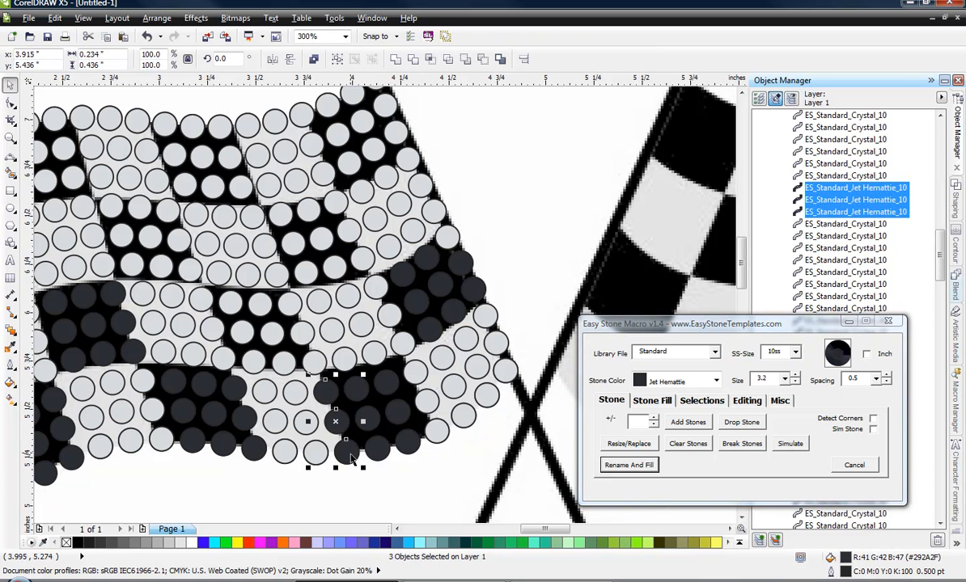
pyautogui.click(712, 377)
pyautogui.scroll(5, 682, 418)
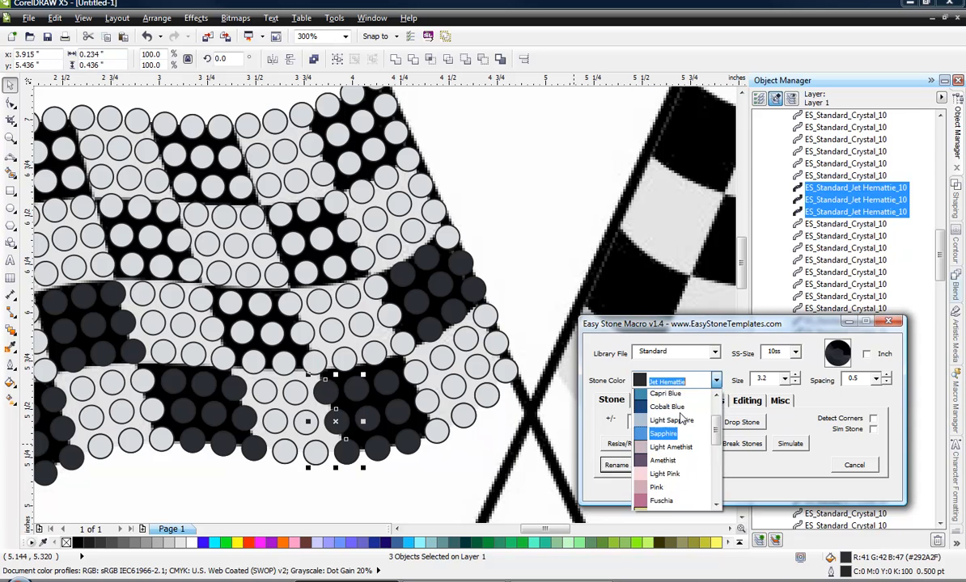
pyautogui.scroll(3, 682, 418)
pyautogui.click(666, 407)
pyautogui.click(629, 465)
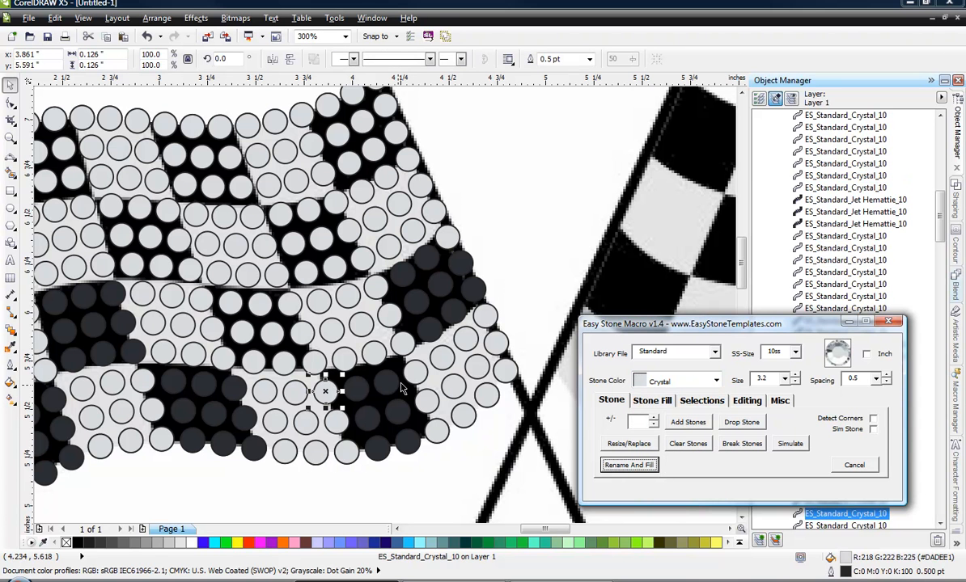
# Recolor the three stones on the pole side of the bottom row's dark square nearest the pole to Jet Hemattie.
pyautogui.click(715, 380)
pyautogui.scroll(-8, 683, 461)
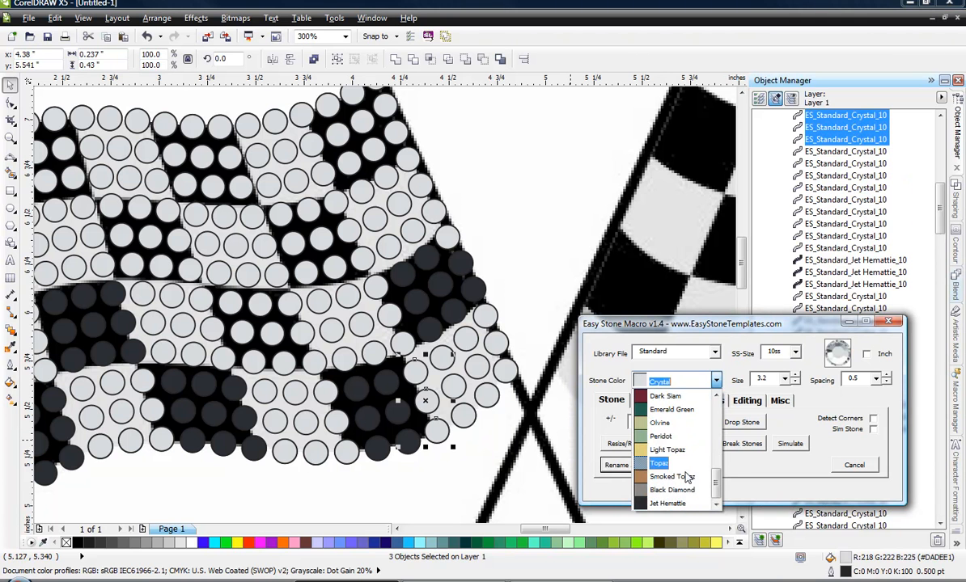
pyautogui.click(667, 503)
pyautogui.click(628, 465)
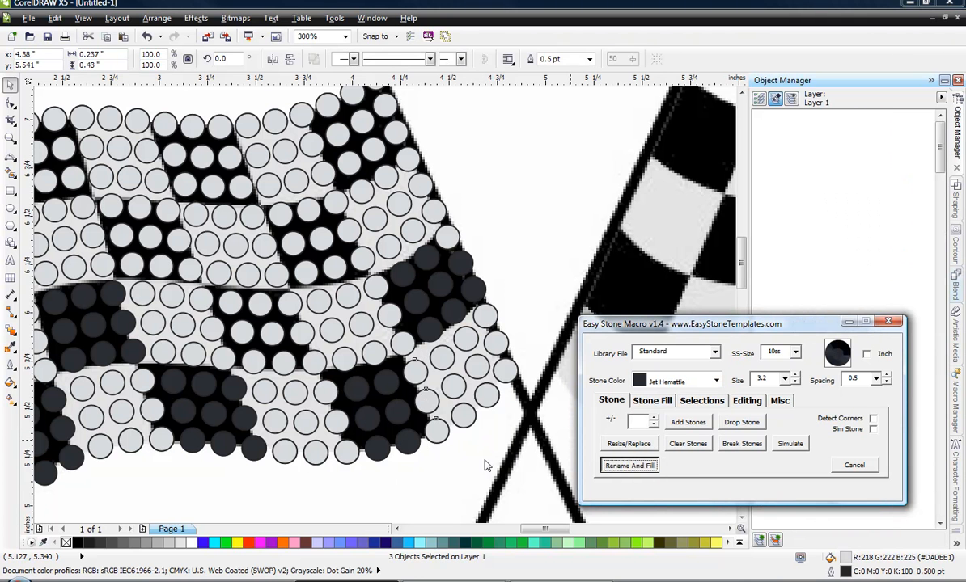
pyautogui.click(398, 484)
# Select the nine stones of the middle dark square in the third row and recolor them to Jet Hemattie.
pyautogui.click(255, 362)
pyautogui.keyDown('shift'); pyautogui.click(284, 362); pyautogui.keyUp('shift')
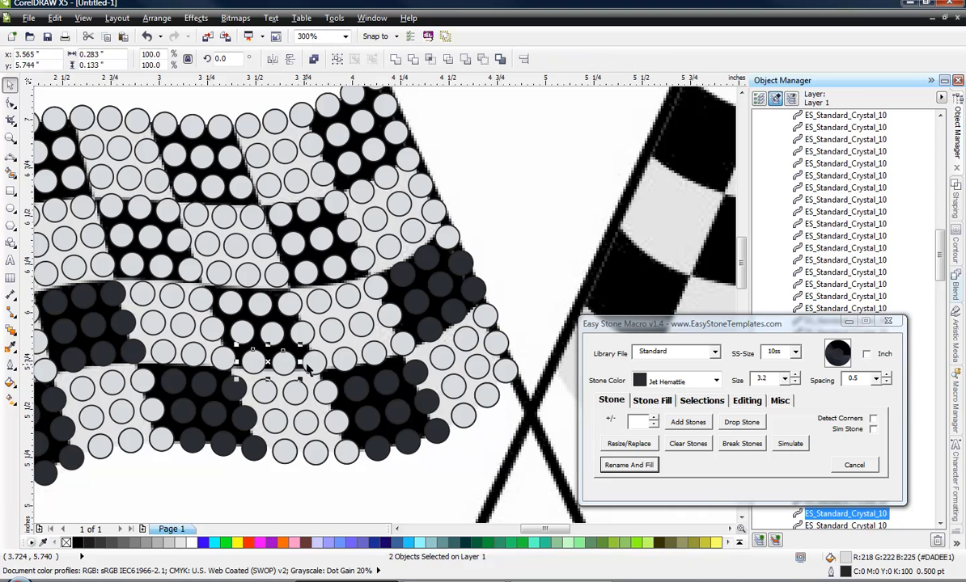
pyautogui.keyDown('shift'); pyautogui.click(309, 364); pyautogui.keyUp('shift')
pyautogui.keyDown('shift'); pyautogui.click(304, 336); pyautogui.keyUp('shift')
pyautogui.keyDown('shift'); pyautogui.click(272, 333); pyautogui.keyUp('shift')
pyautogui.keyDown('shift'); pyautogui.click(242, 331); pyautogui.keyUp('shift')
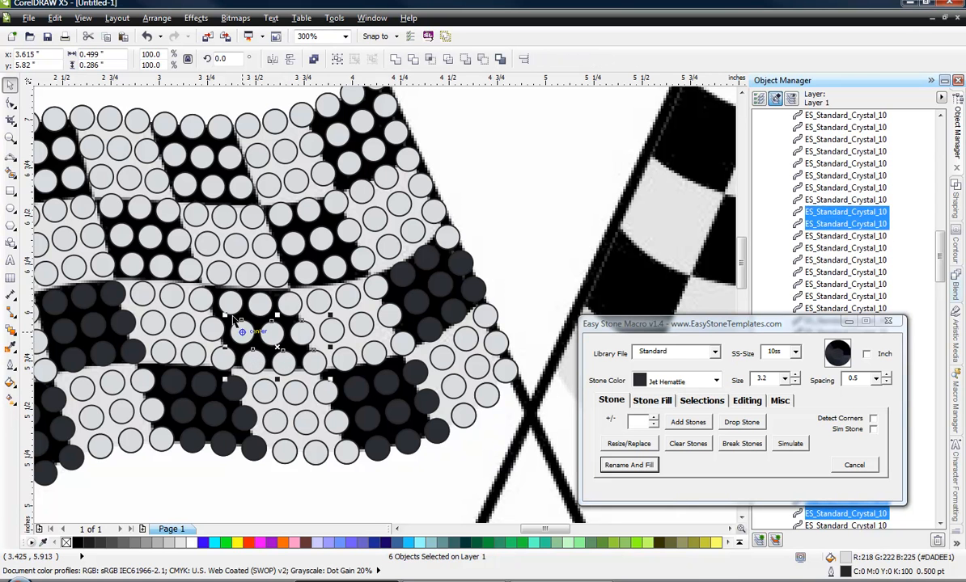
pyautogui.keyDown('shift'); pyautogui.click(230, 303); pyautogui.keyUp('shift')
pyautogui.keyDown('shift'); pyautogui.click(259, 303); pyautogui.keyUp('shift')
pyautogui.keyDown('shift'); pyautogui.click(289, 302); pyautogui.keyUp('shift')
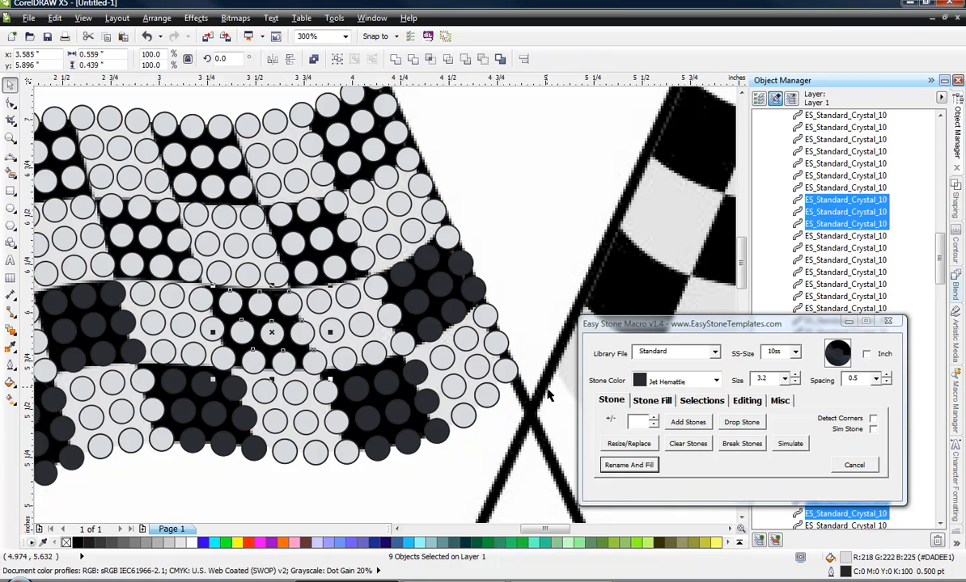
pyautogui.click(633, 469)
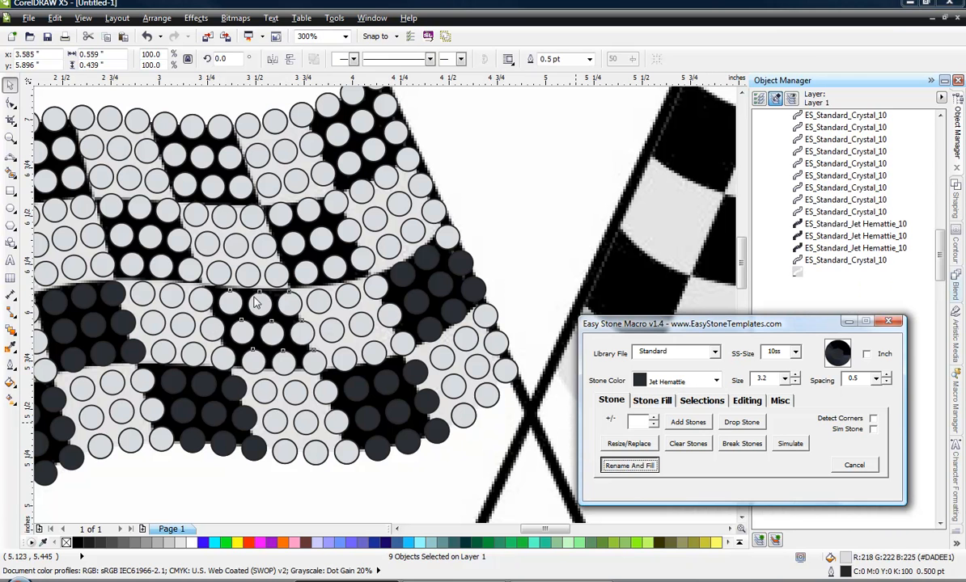
# Select the nine stones of the second row's dark square nearest the pole and recolor them to Jet Hemattie.
pyautogui.click(305, 271)
pyautogui.keyDown('shift'); pyautogui.click(336, 268); pyautogui.keyUp('shift')
pyautogui.keyDown('shift'); pyautogui.click(361, 259); pyautogui.keyUp('shift')
pyautogui.keyDown('shift'); pyautogui.click(349, 232); pyautogui.keyUp('shift')
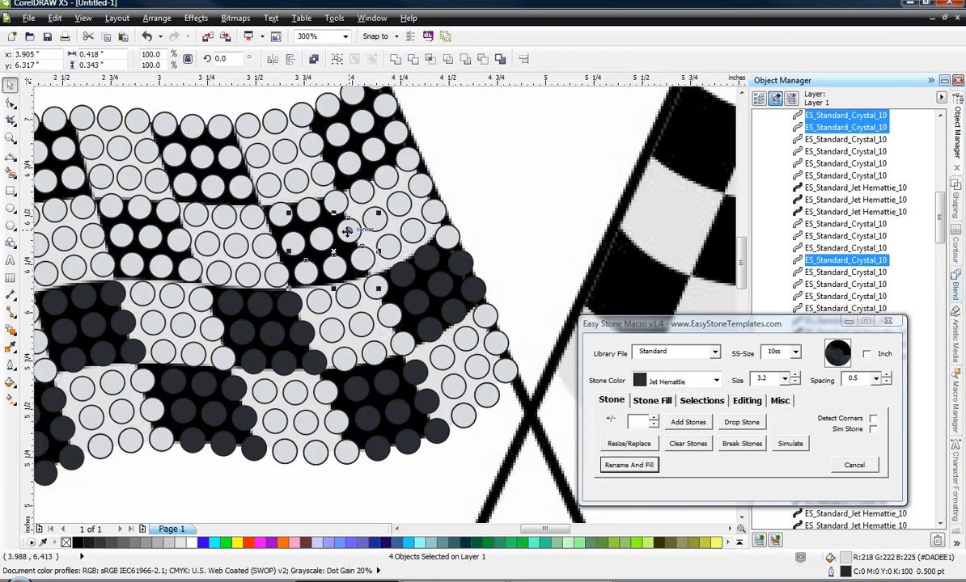
pyautogui.keyDown('shift'); pyautogui.click(337, 205); pyautogui.keyUp('shift')
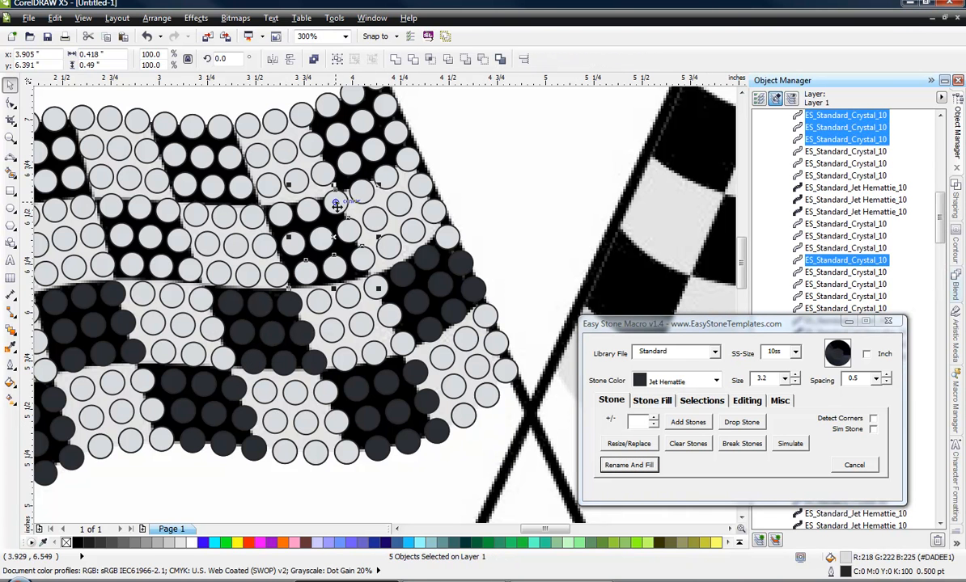
pyautogui.keyDown('shift'); pyautogui.click(281, 213); pyautogui.keyUp('shift')
pyautogui.keyDown('shift'); pyautogui.click(297, 244); pyautogui.keyUp('shift')
pyautogui.click(647, 466)
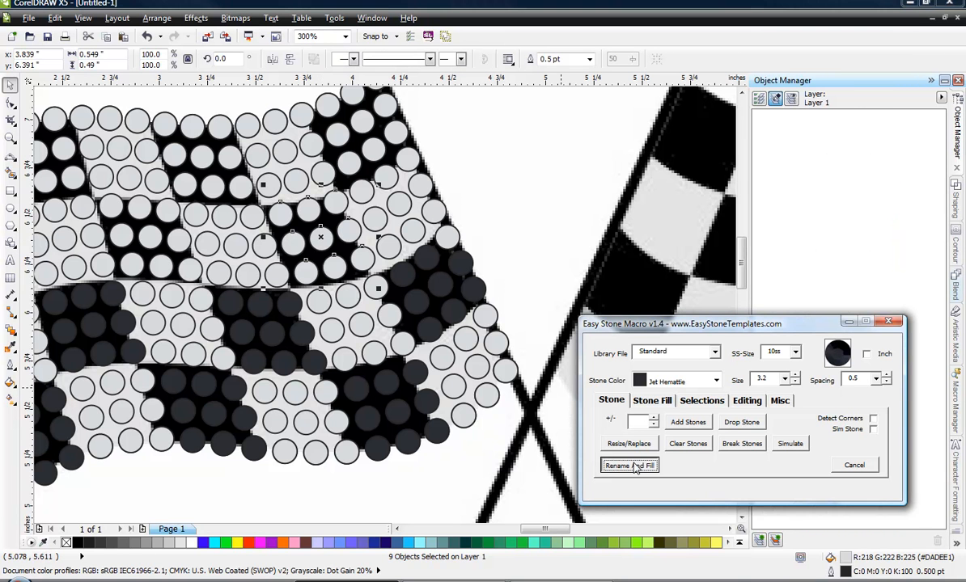
# Select the nine stones of the second row's middle dark square and recolor them to Jet Hemattie.
pyautogui.click(194, 272)
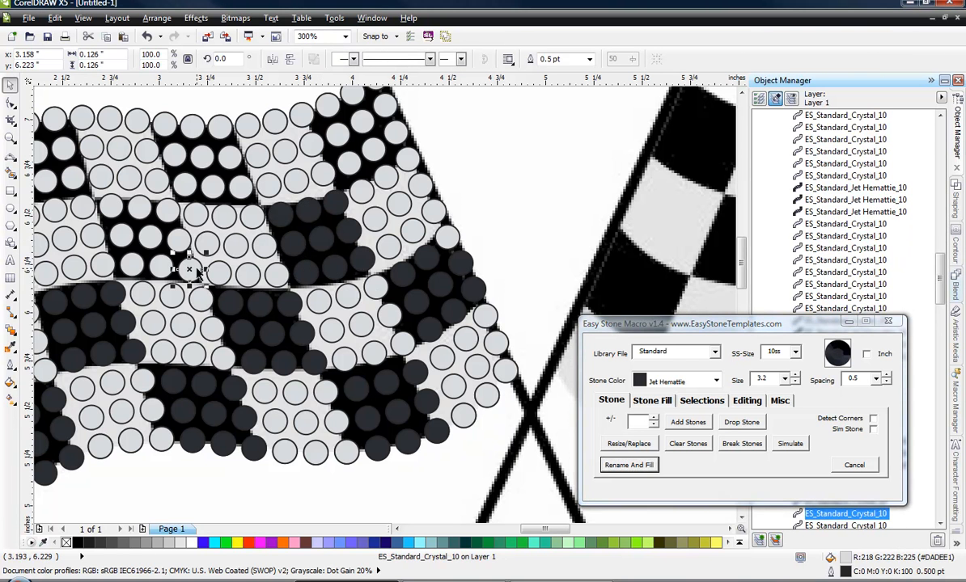
pyautogui.keyDown('shift'); pyautogui.click(161, 266); pyautogui.keyUp('shift')
pyautogui.keyDown('shift'); pyautogui.click(134, 264); pyautogui.keyUp('shift')
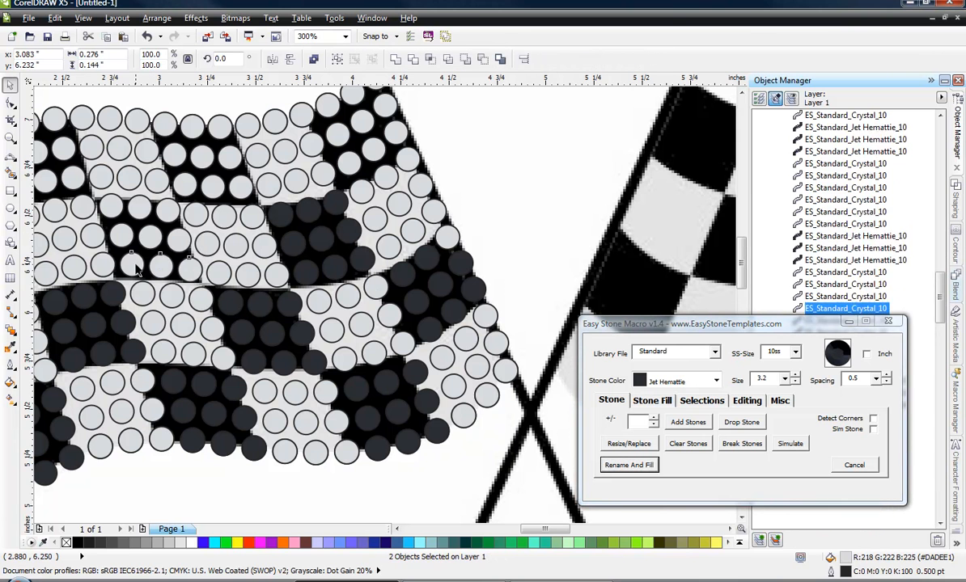
pyautogui.keyDown('shift'); pyautogui.click(122, 235); pyautogui.keyUp('shift')
pyautogui.keyDown('shift'); pyautogui.click(154, 239); pyautogui.keyUp('shift')
pyautogui.keyDown('shift'); pyautogui.click(178, 241); pyautogui.keyUp('shift')
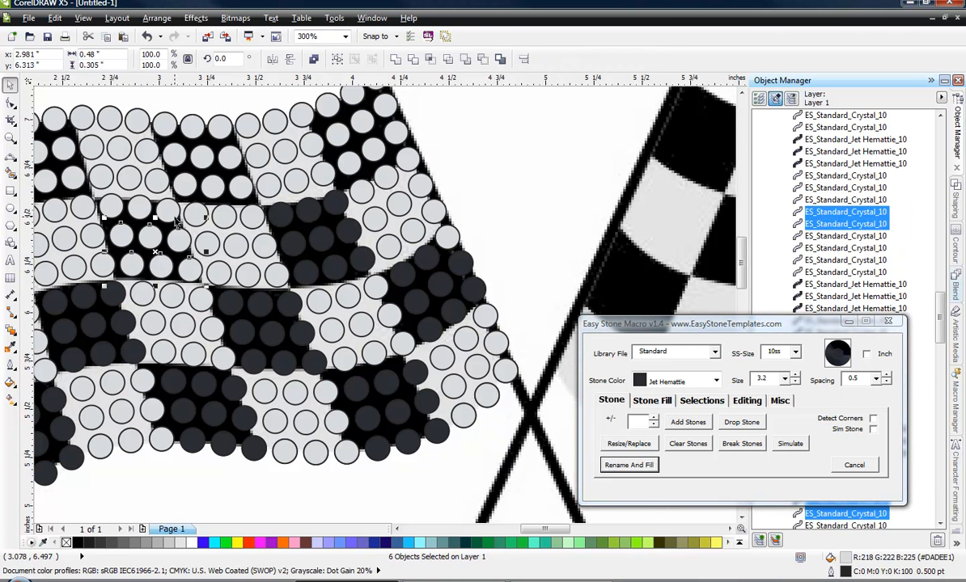
pyautogui.keyDown('shift'); pyautogui.click(172, 214); pyautogui.keyUp('shift')
pyautogui.keyDown('shift'); pyautogui.click(139, 211); pyautogui.keyUp('shift')
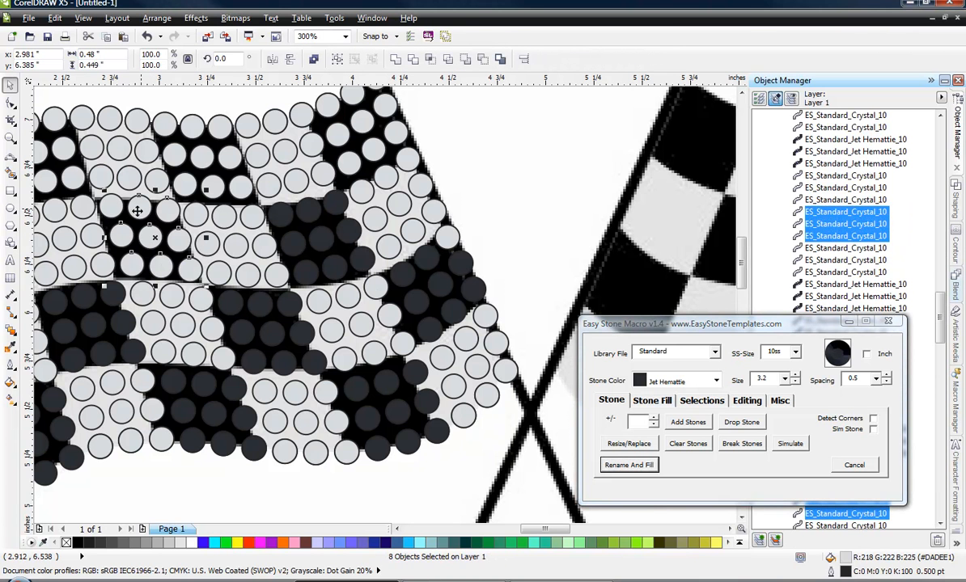
pyautogui.click(629, 465)
# Select the nine stones of the top row's middle dark square and seven in the one nearest the pole, and recolor them to Jet Hemattie.
pyautogui.click(184, 187)
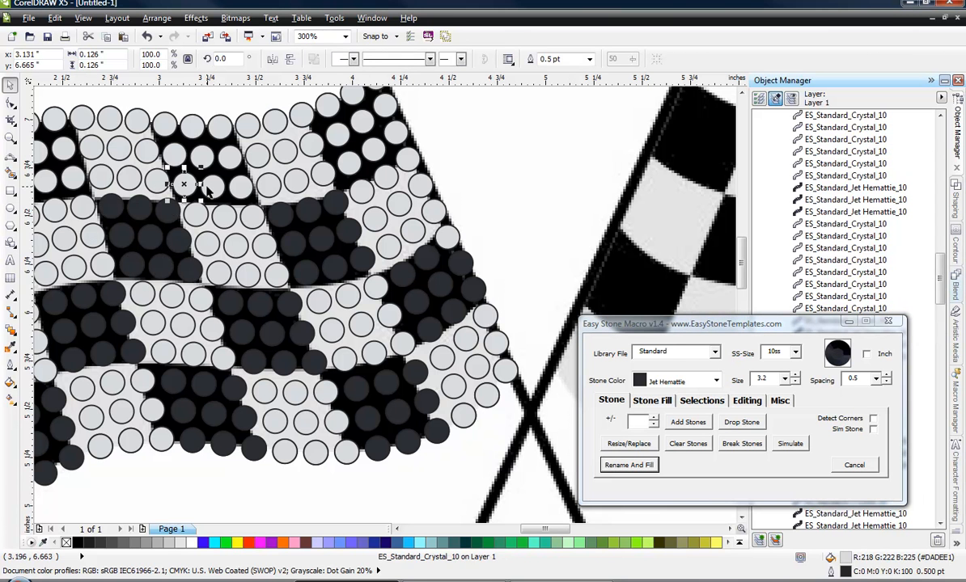
pyautogui.keyDown('shift'); pyautogui.click(212, 187); pyautogui.keyUp('shift')
pyautogui.keyDown('shift'); pyautogui.click(230, 159); pyautogui.keyUp('shift')
pyautogui.keyDown('shift'); pyautogui.click(227, 133); pyautogui.keyUp('shift')
pyautogui.keyDown('shift'); pyautogui.click(195, 126); pyautogui.keyUp('shift')
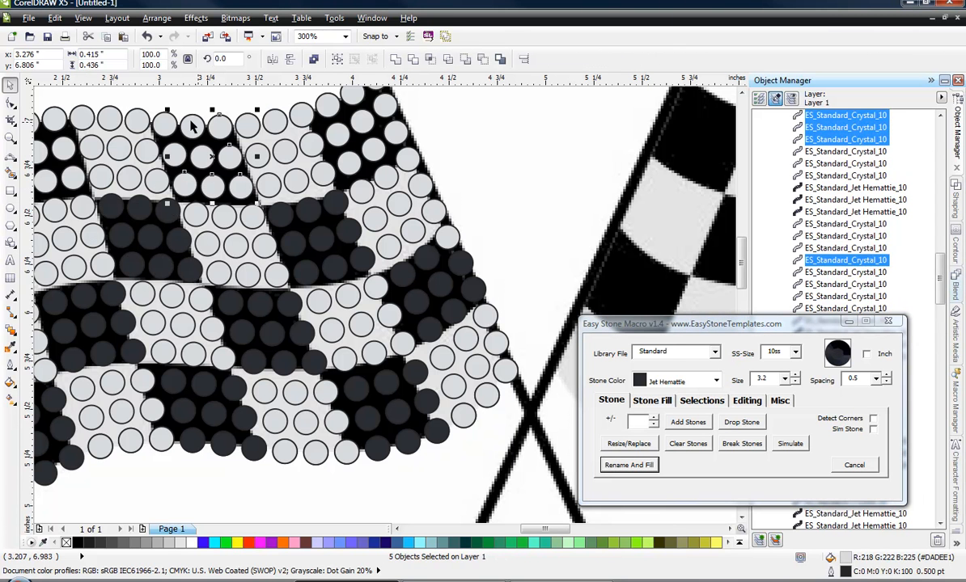
pyautogui.keyDown('shift'); pyautogui.click(190, 154); pyautogui.keyUp('shift')
pyautogui.keyDown('shift'); pyautogui.click(170, 152); pyautogui.keyUp('shift')
pyautogui.keyDown('shift'); pyautogui.click(161, 119); pyautogui.keyUp('shift')
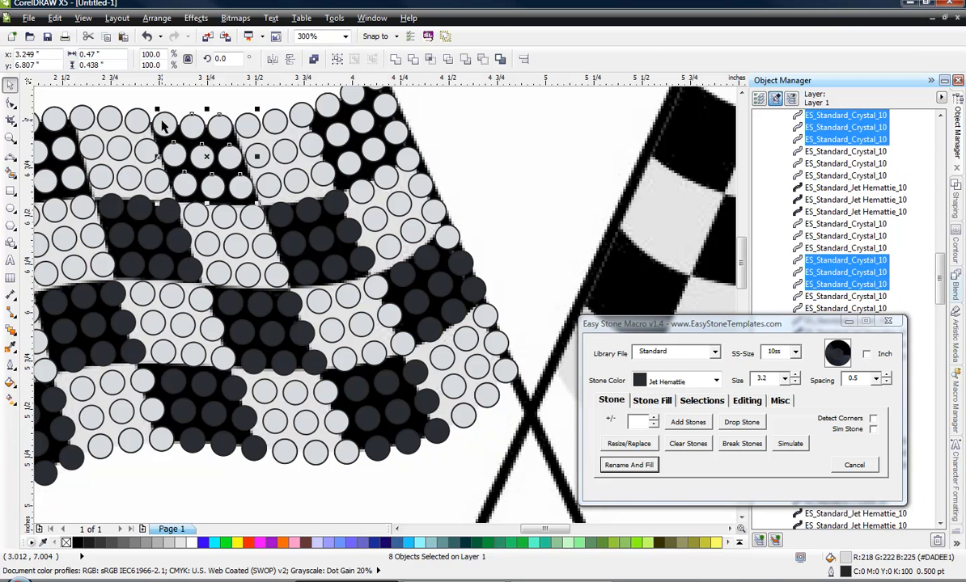
pyautogui.keyDown('shift'); pyautogui.click(162, 122); pyautogui.keyUp('shift')
pyautogui.keyDown('shift'); pyautogui.click(328, 107); pyautogui.keyUp('shift')
pyautogui.keyDown('shift'); pyautogui.click(351, 93); pyautogui.keyUp('shift')
pyautogui.keyDown('shift'); pyautogui.click(359, 118); pyautogui.keyUp('shift')
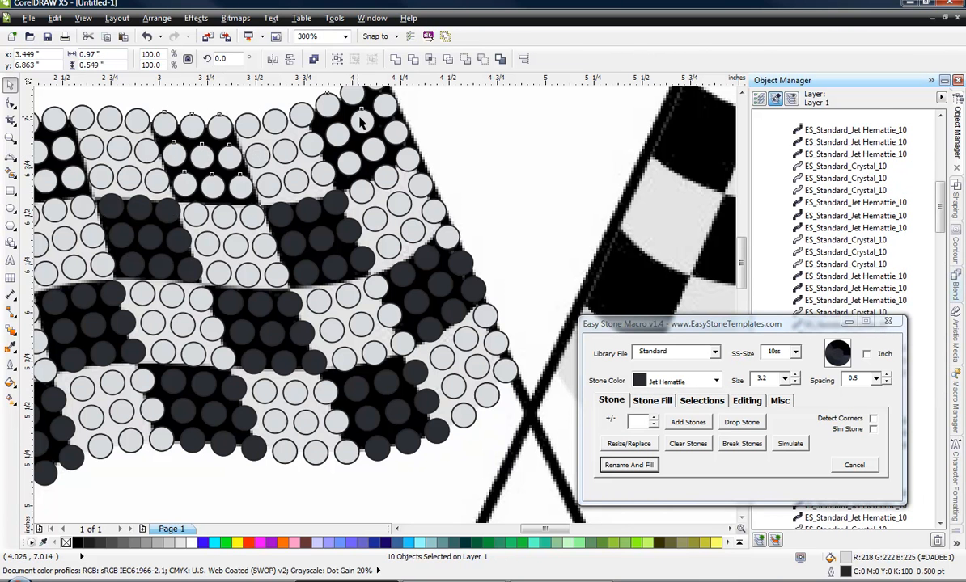
pyautogui.keyDown('shift'); pyautogui.click(337, 134); pyautogui.keyUp('shift')
pyautogui.keyDown('shift'); pyautogui.click(316, 130); pyautogui.keyUp('shift')
pyautogui.keyDown('shift'); pyautogui.click(328, 153); pyautogui.keyUp('shift')
pyautogui.keyDown('shift'); pyautogui.click(353, 142); pyautogui.keyUp('shift')
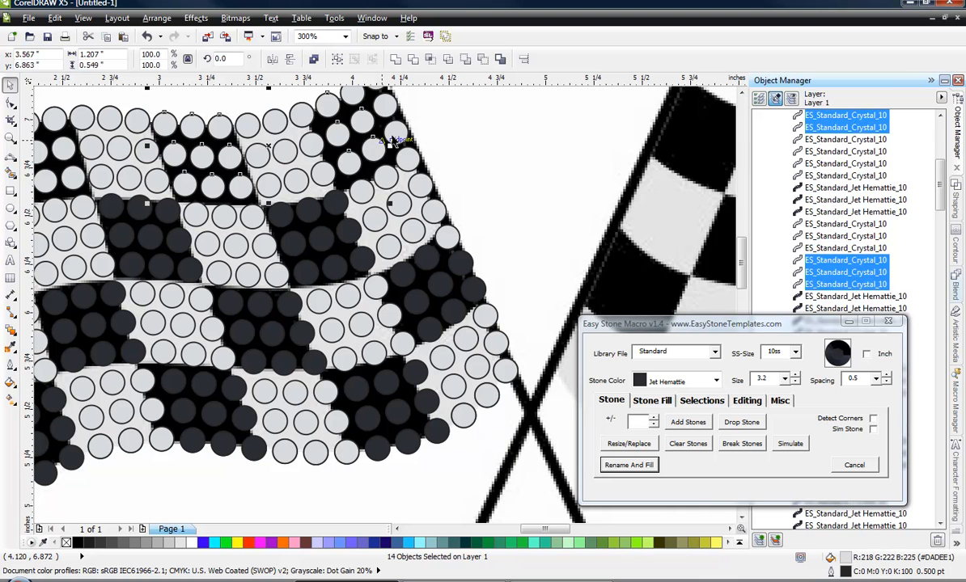
pyautogui.keyDown('shift'); pyautogui.click(372, 129); pyautogui.keyUp('shift')
pyautogui.keyDown('shift'); pyautogui.click(389, 104); pyautogui.keyUp('shift')
pyautogui.click(651, 466)
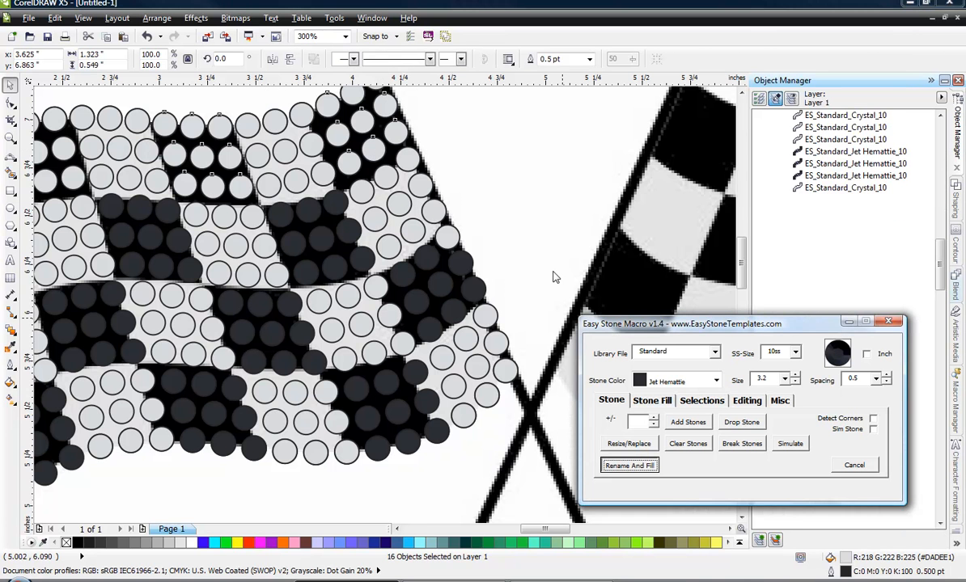
pyautogui.click(354, 504)
# Recolor the two remaining Crystal stones along the upper edge of the top row's pole-side dark square to Jet Hemattie.
pyautogui.scroll(-1, 359, 406)
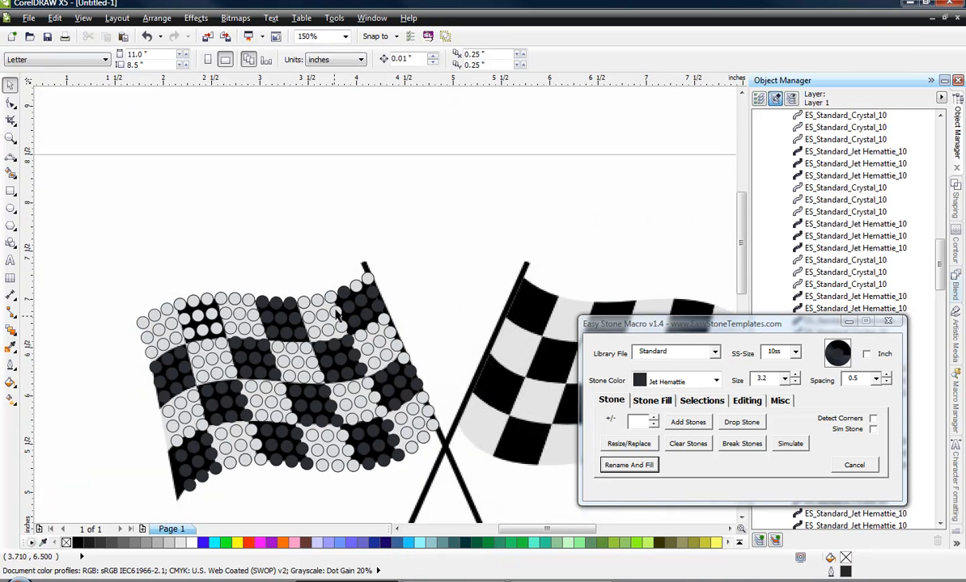
pyautogui.click(361, 280)
pyautogui.scroll(1, 358, 285)
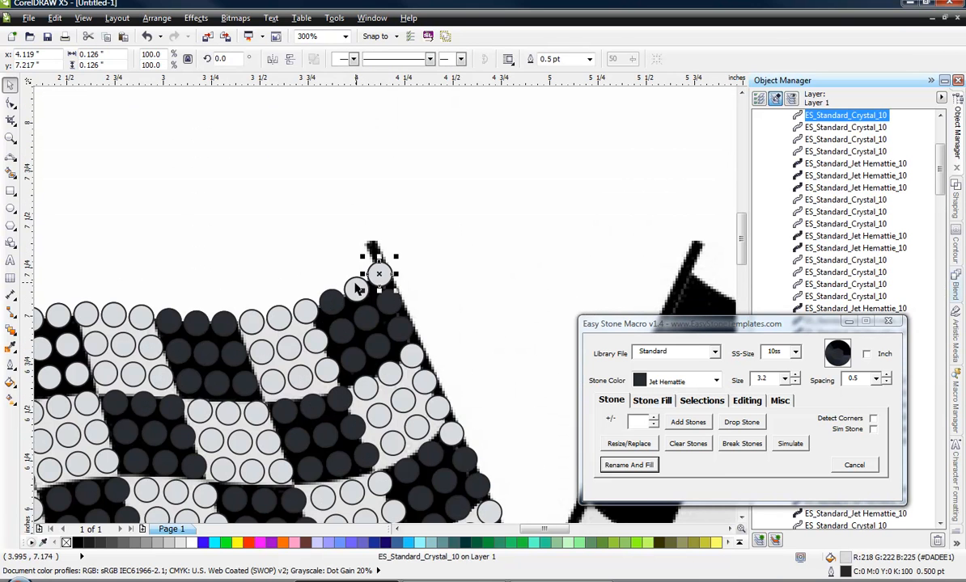
pyautogui.keyDown('shift'); pyautogui.click(354, 291); pyautogui.keyUp('shift')
pyautogui.click(640, 462)
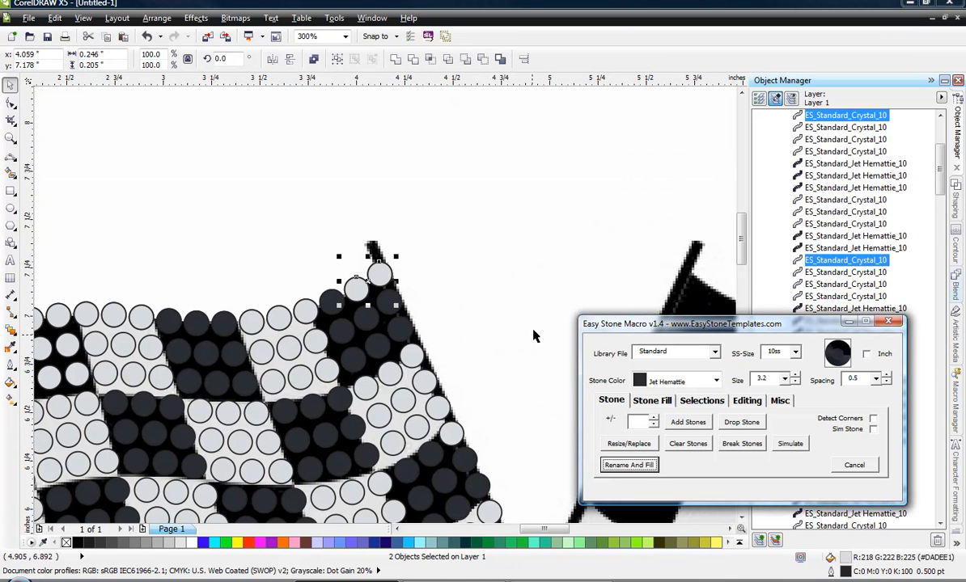
pyautogui.click(511, 257)
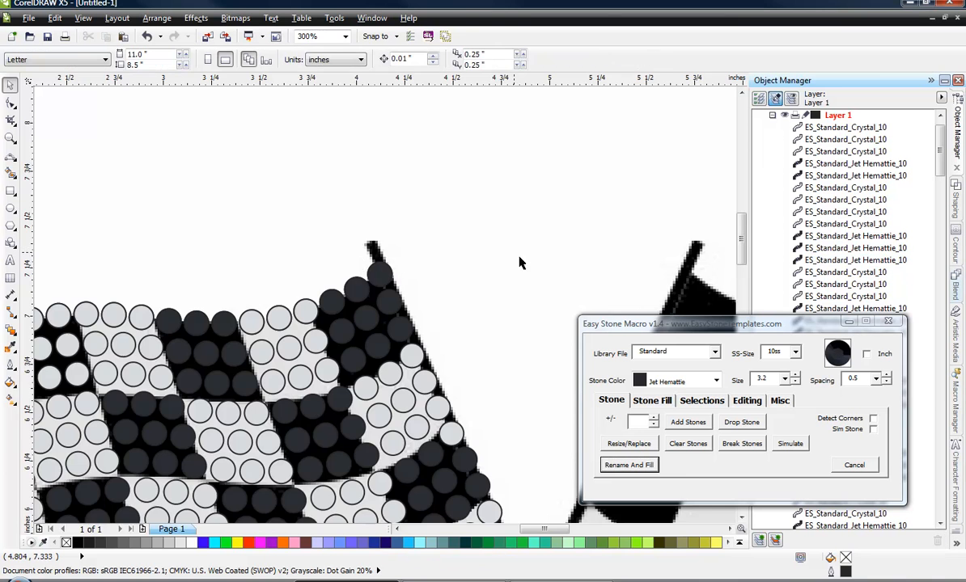
# Select the nine stones of the top row's dark square nearest the free edge and recolor them to Jet Hemattie.
pyautogui.scroll(-1, 521, 264)
pyautogui.scroll(2, 201, 338)
pyautogui.click(487, 289)
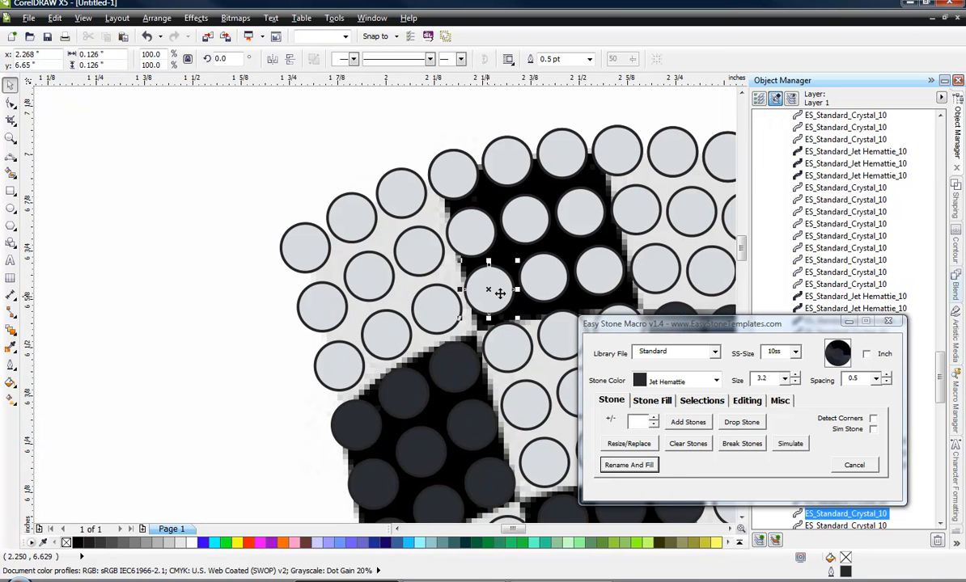
pyautogui.keyDown('shift'); pyautogui.click(541, 282); pyautogui.keyUp('shift')
pyautogui.keyDown('shift'); pyautogui.click(579, 272); pyautogui.keyUp('shift')
pyautogui.keyDown('shift'); pyautogui.click(581, 214); pyautogui.keyUp('shift')
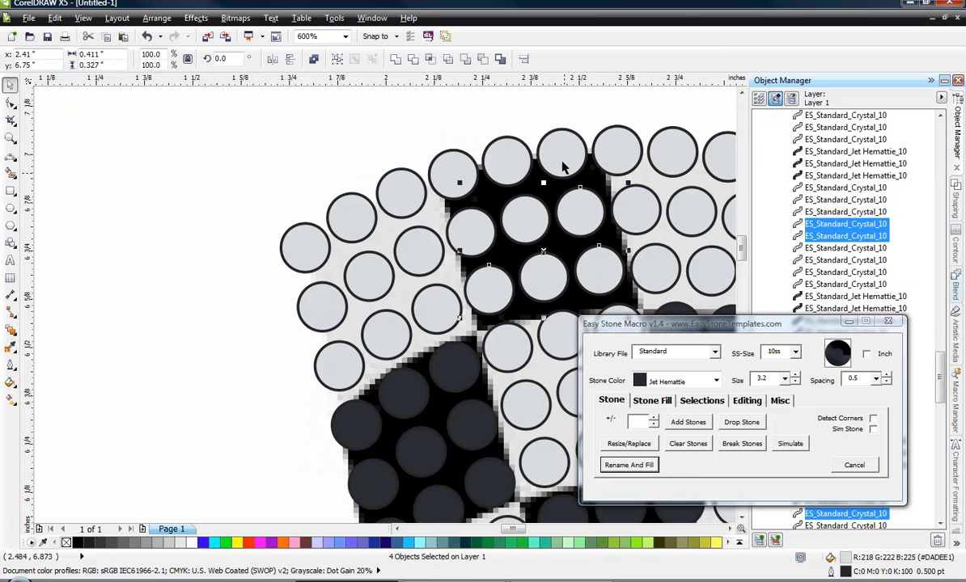
pyautogui.keyDown('shift'); pyautogui.click(564, 154); pyautogui.keyUp('shift')
pyautogui.keyDown('shift'); pyautogui.click(447, 174); pyautogui.keyUp('shift')
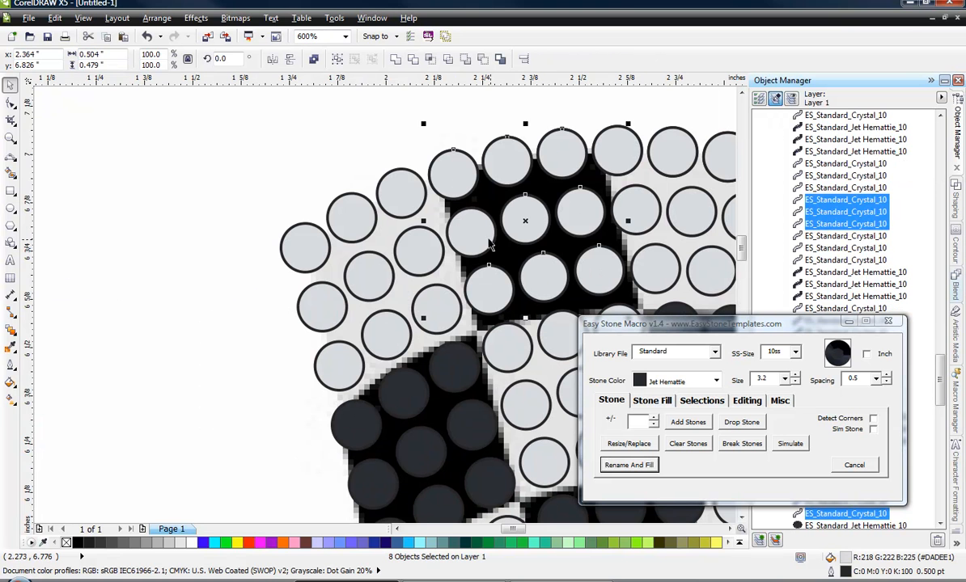
pyautogui.keyDown('shift'); pyautogui.click(470, 232); pyautogui.keyUp('shift')
pyautogui.click(628, 465)
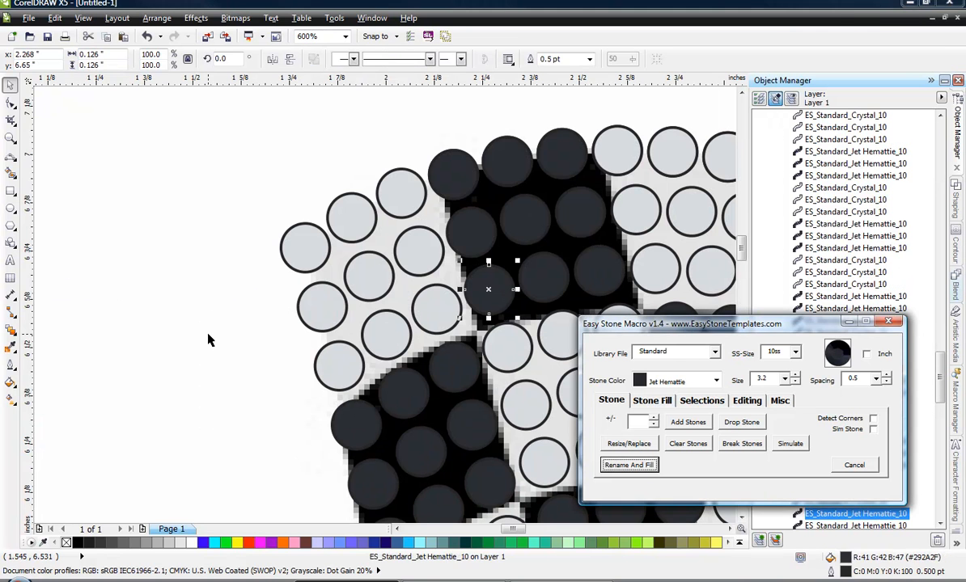
pyautogui.click(166, 275)
pyautogui.scroll(-2, 166, 276)
pyautogui.scroll(-1, 167, 278)
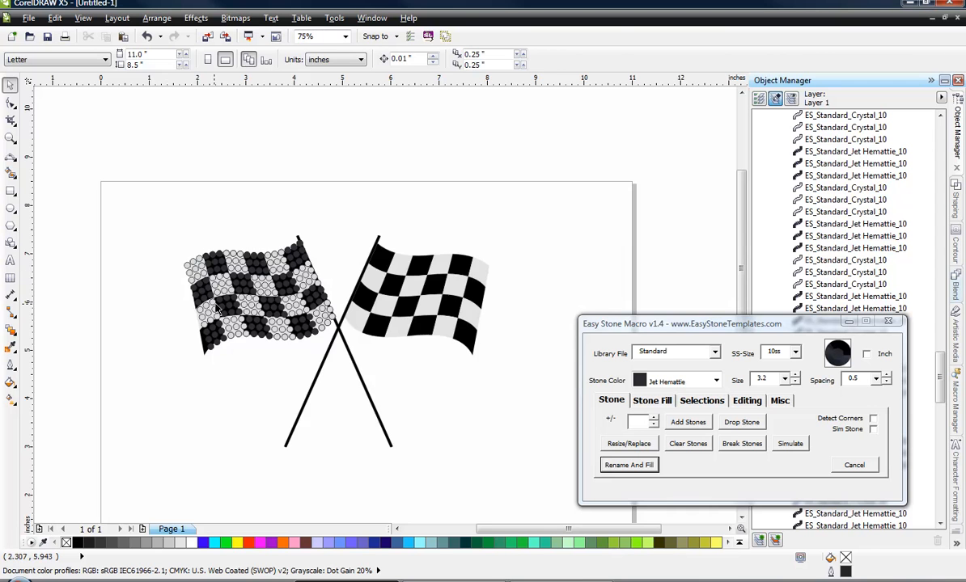
pyautogui.scroll(1, 216, 309)
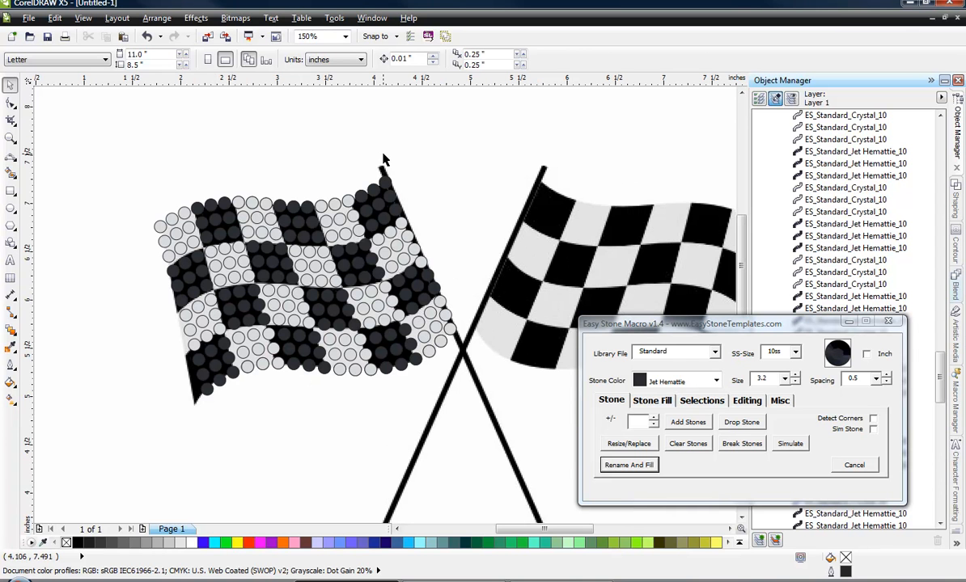
pyautogui.scroll(-3, 453, 372)
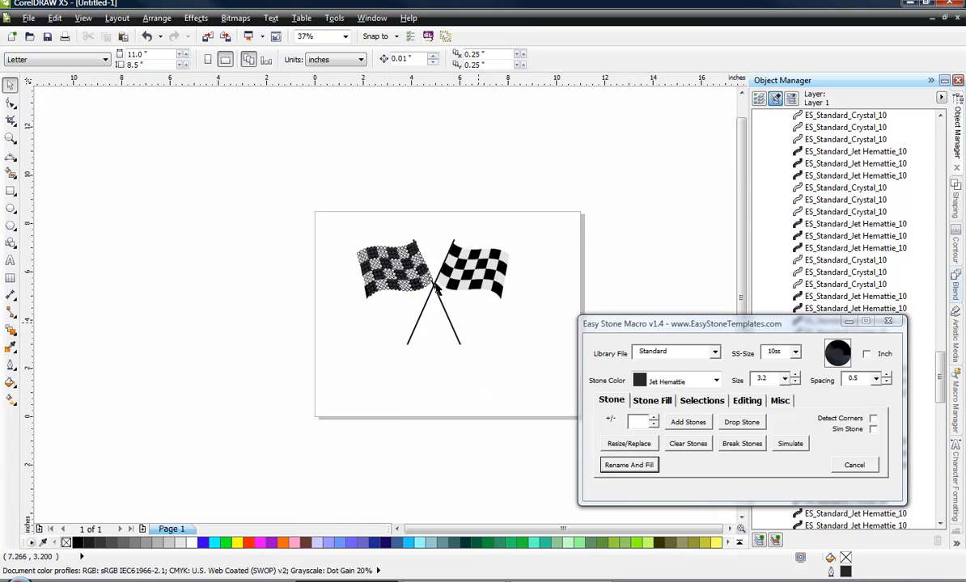
pyautogui.scroll(3, 437, 275)
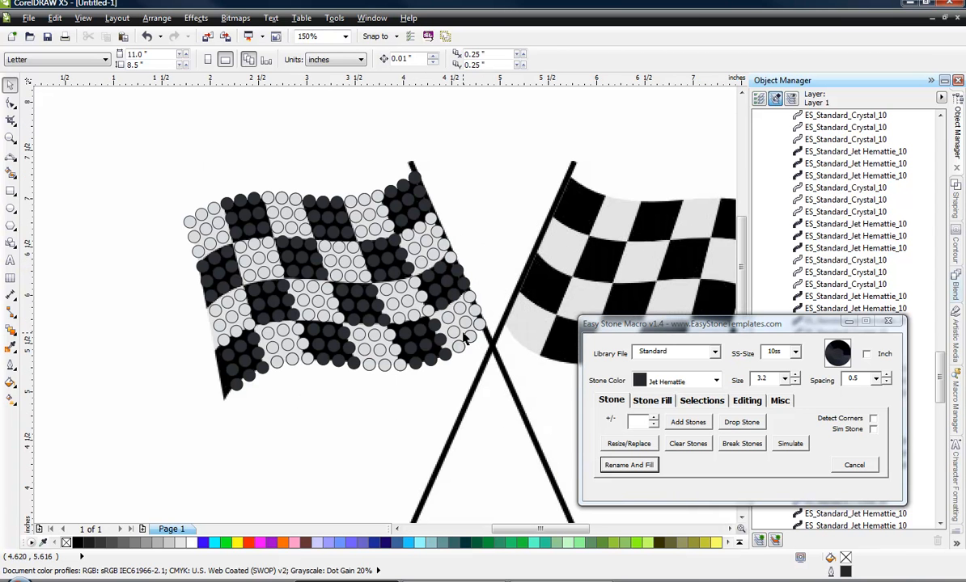
pyautogui.scroll(4, 485, 220)
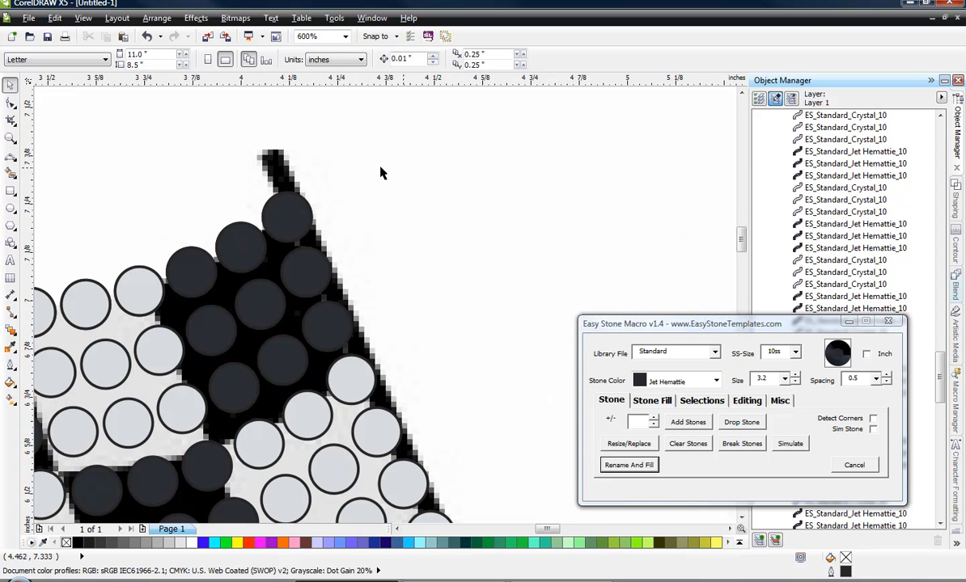
pyautogui.click(283, 213)
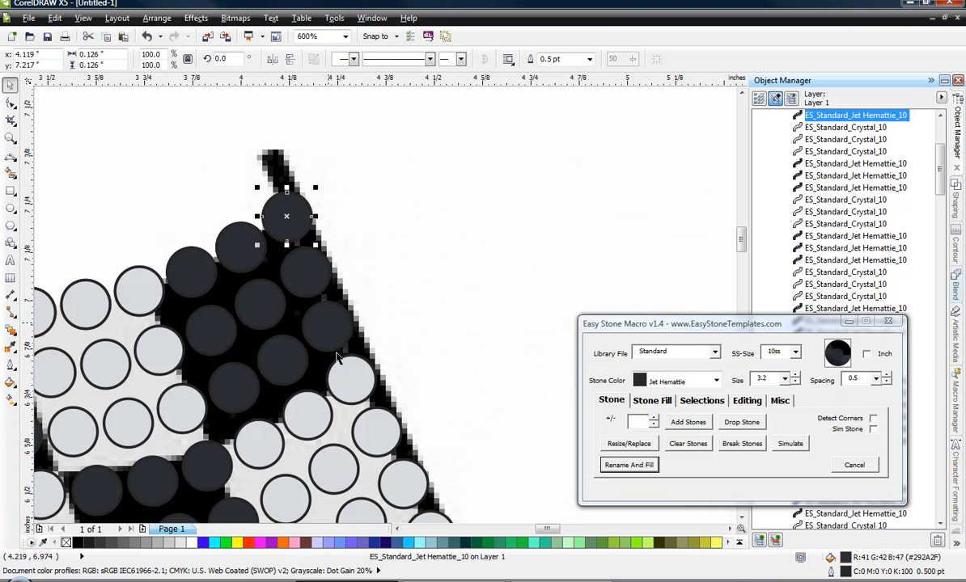
pyautogui.scroll(-4, 403, 269)
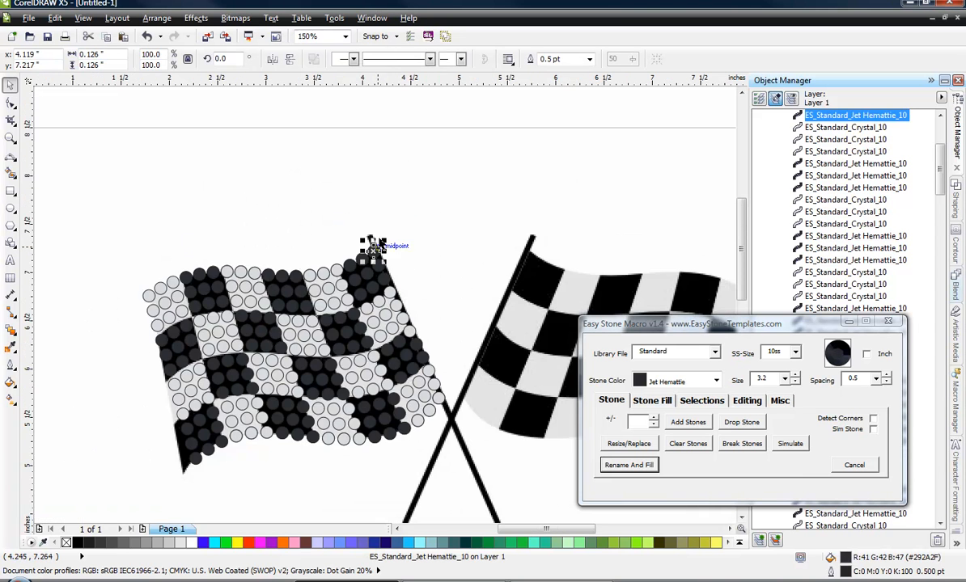
pyautogui.scroll(4, 377, 278)
pyautogui.moveTo(376, 289); pyautogui.dragTo(400, 220)
pyautogui.scroll(-2, 361, 188)
pyautogui.scroll(-2, 358, 190)
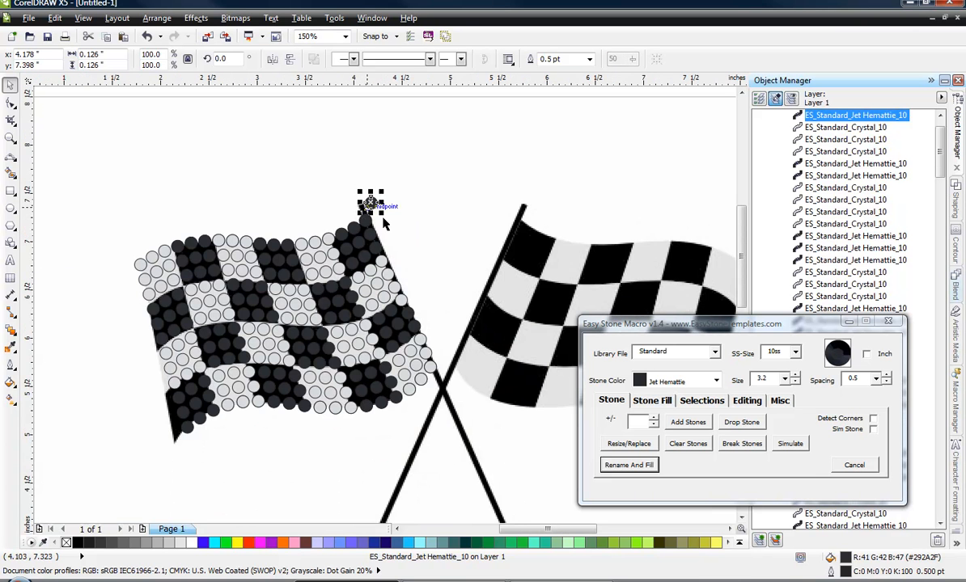
pyautogui.scroll(4, 356, 174)
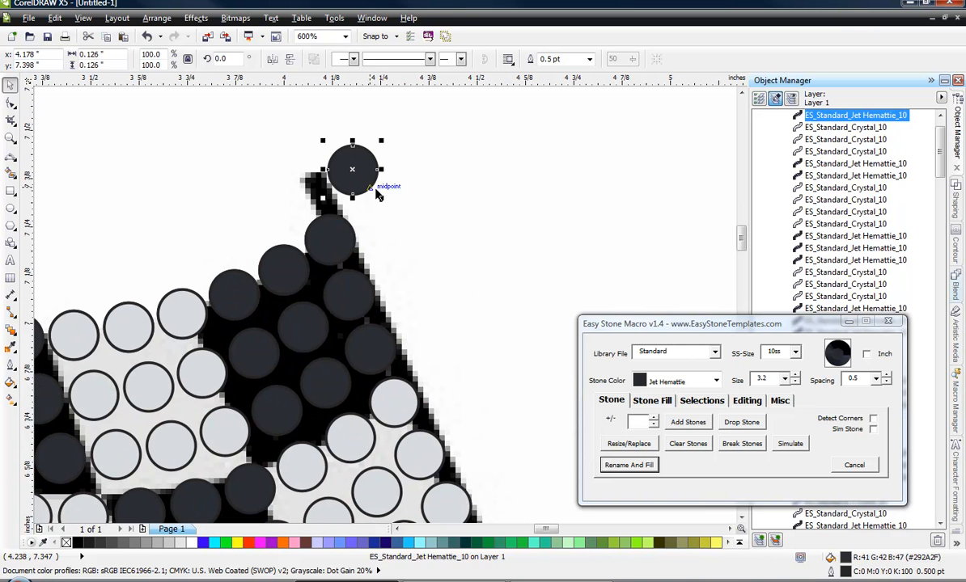
pyautogui.press('Delete')
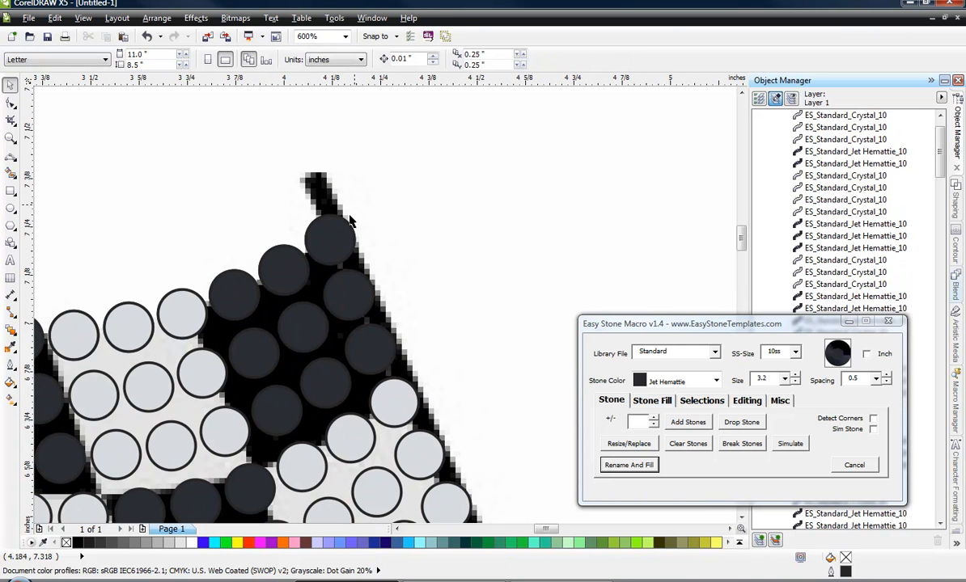
# Copy the uppermost pole-side stone to the left flag's pole tip at about X 4.17, Y 7.42 in and to its lower end at about X 6.10, Y 3.07 in.
pyautogui.moveTo(341, 242); pyautogui.dragTo(358, 157)
pyautogui.scroll(-2, 288, 202)
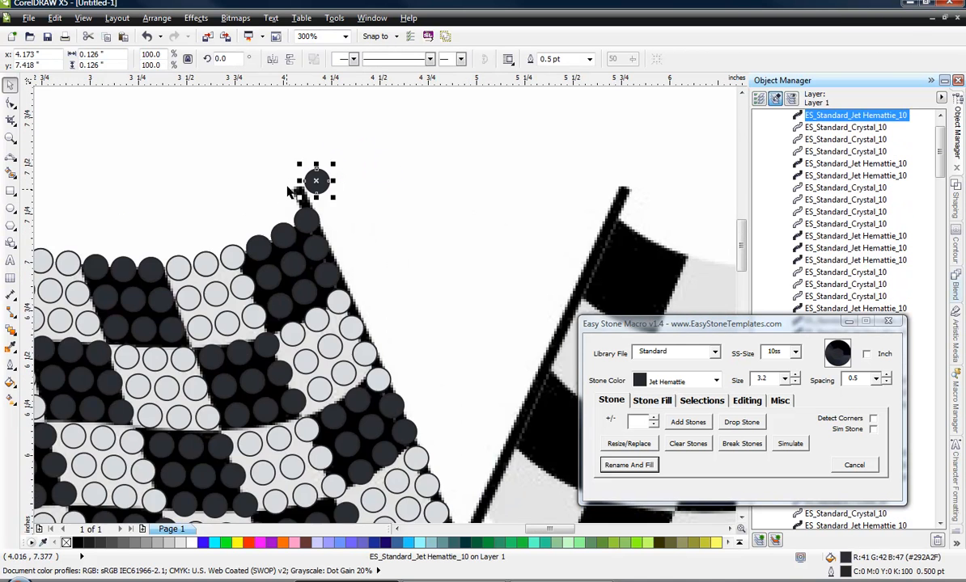
pyautogui.moveTo(303, 183); pyautogui.dragTo(487, 499)
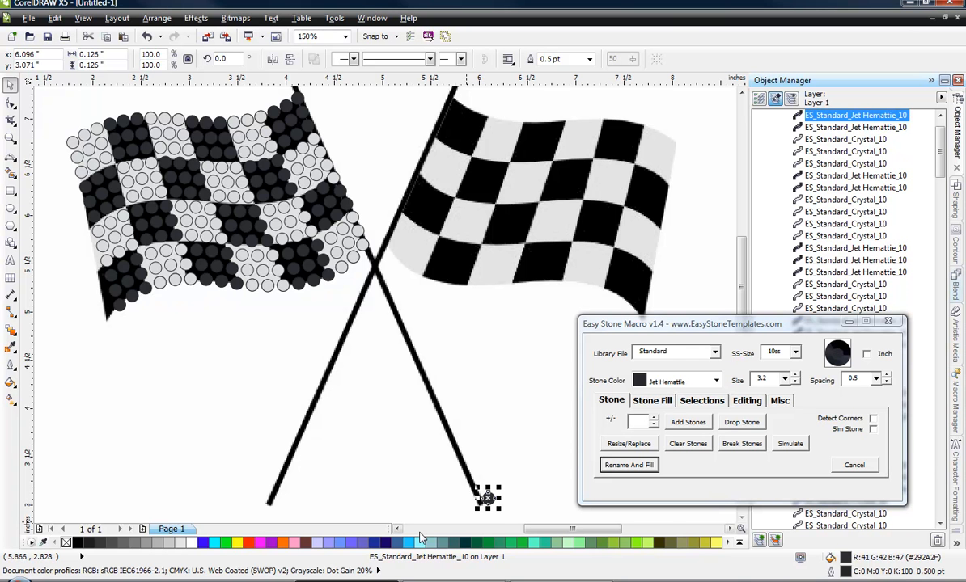
# Select the two stones at the pole's ends and add a line of Jet Hemattie 10ss stones between them.
pyautogui.press('F3')
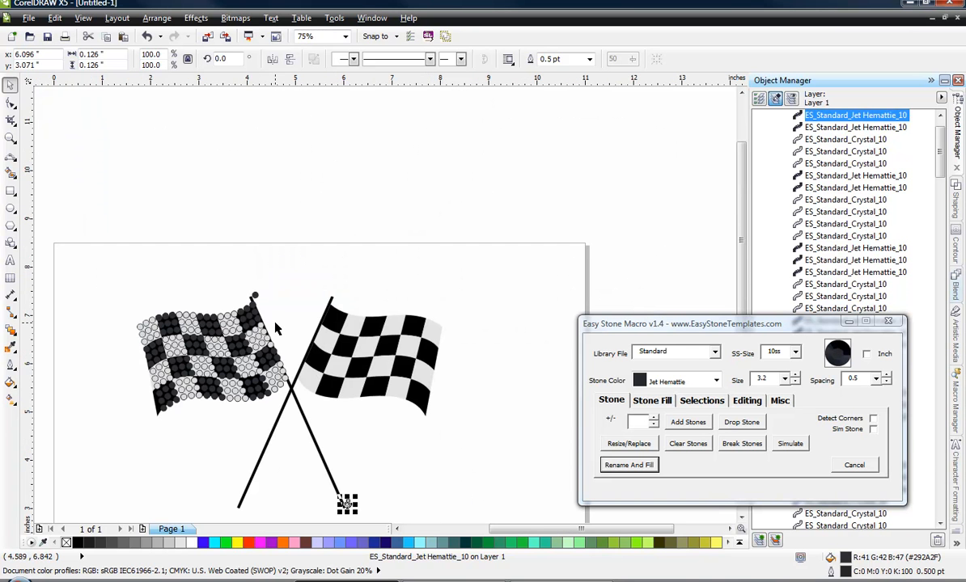
pyautogui.keyDown('shift'); pyautogui.click(261, 297); pyautogui.keyUp('shift')
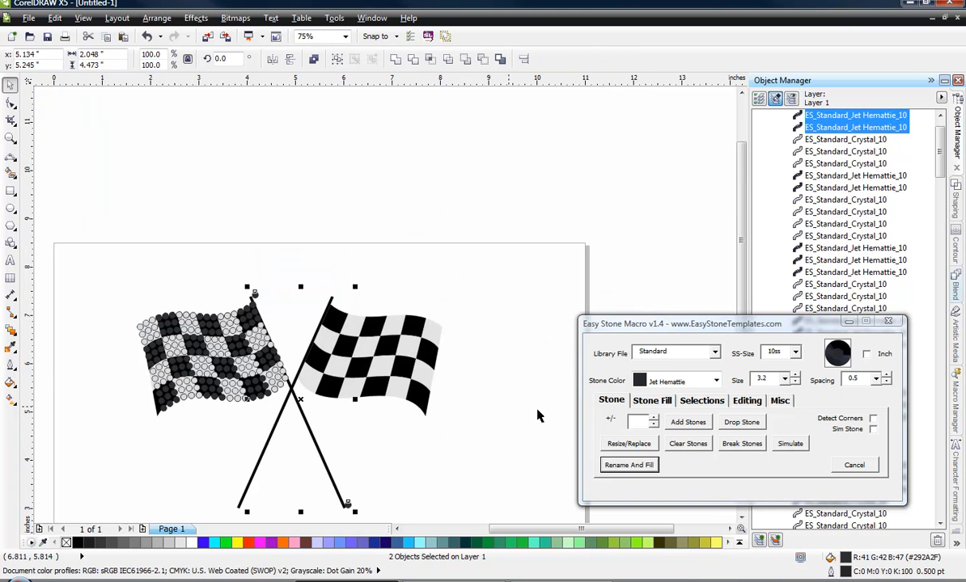
pyautogui.click(681, 425)
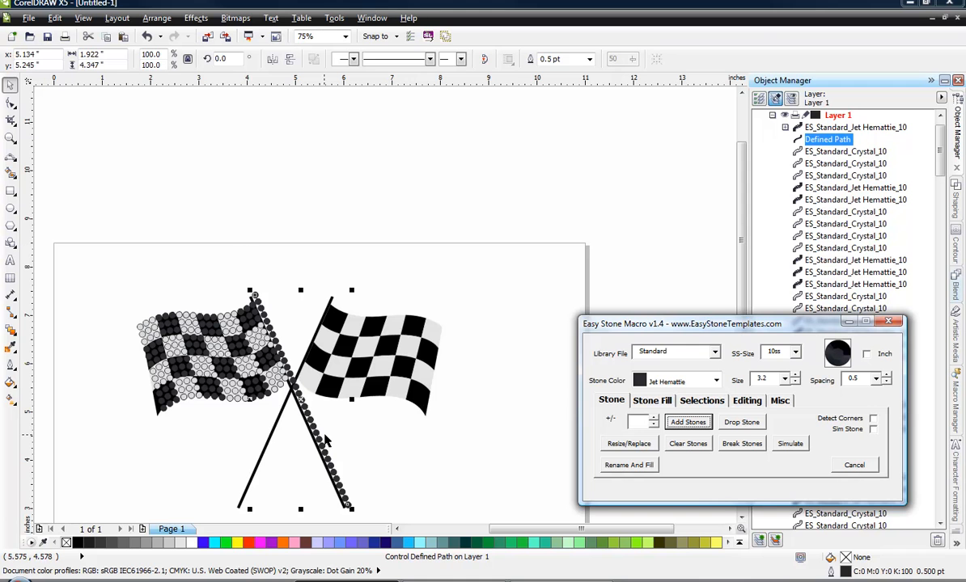
pyautogui.click(417, 513)
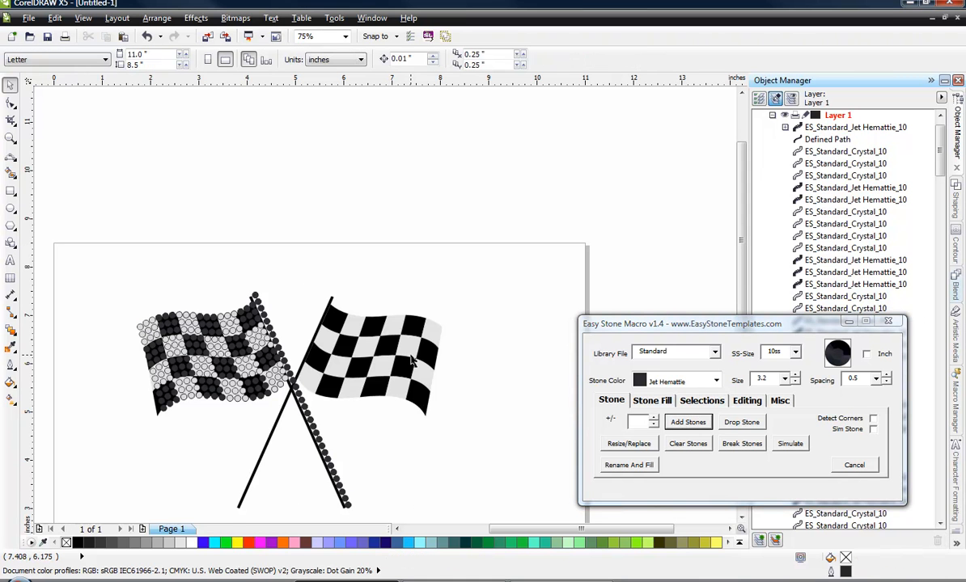
# Select all stones of the left flag and its pole and move them off the artwork to about X 1.5, Y 12 in above the page.
pyautogui.scroll(-2, 385, 335)
pyautogui.moveTo(200, 292); pyautogui.dragTo(386, 489)
pyautogui.moveTo(326, 388); pyautogui.dragTo(264, 212)
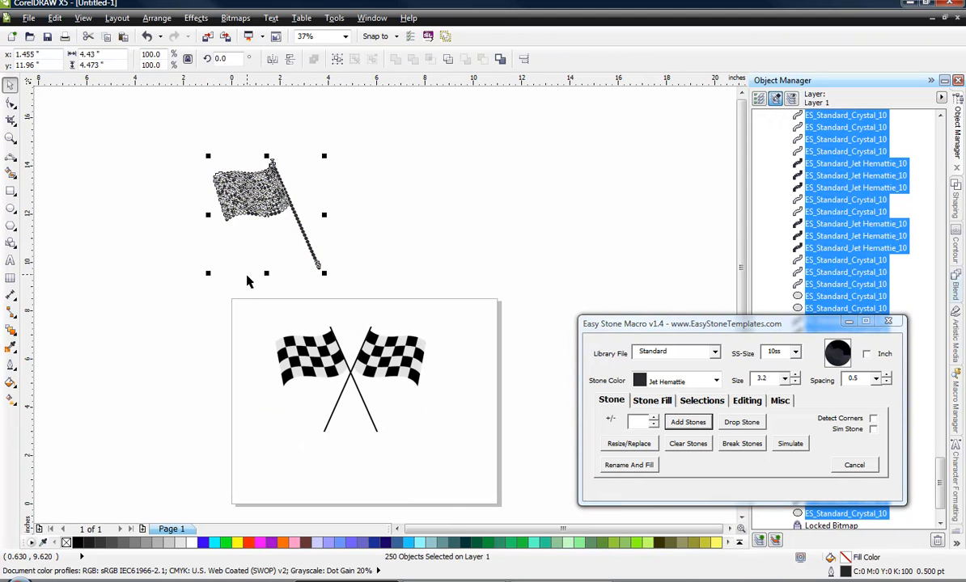
# Select the path under the left flag's pole stones and move its upper end node slightly outward to clear the flag's topmost corner stone.
pyautogui.click(236, 262)
pyautogui.scroll(4, 274, 187)
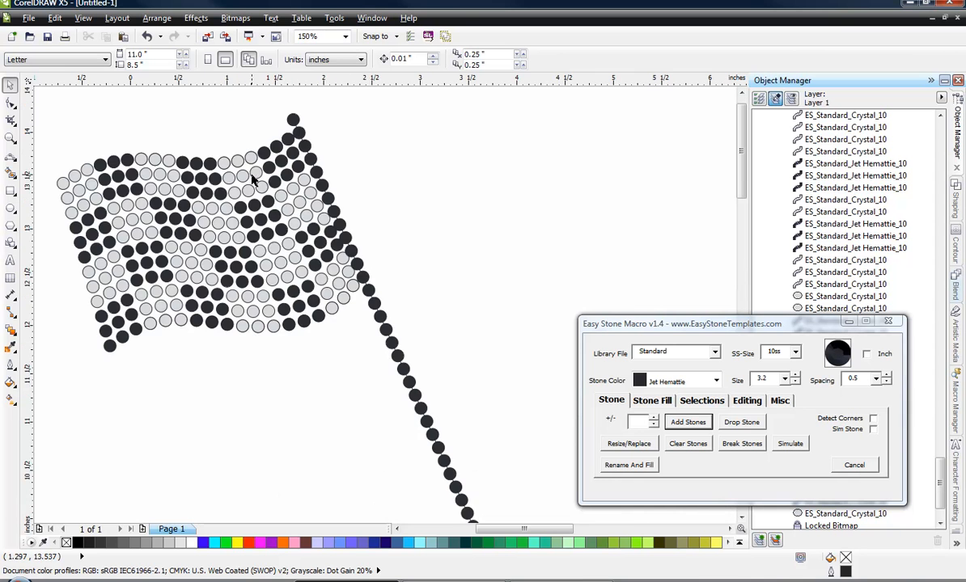
pyautogui.scroll(4, 292, 151)
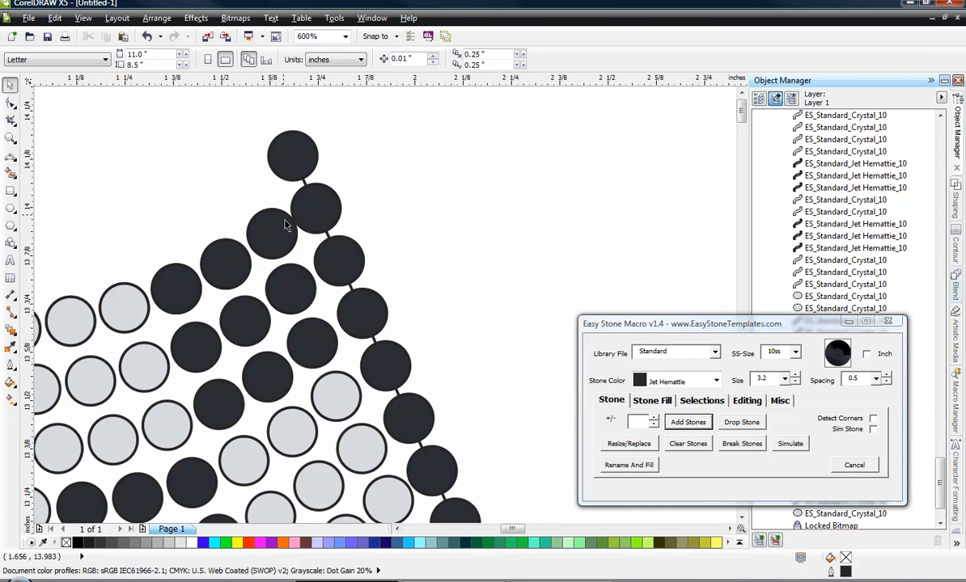
pyautogui.scroll(2, 286, 226)
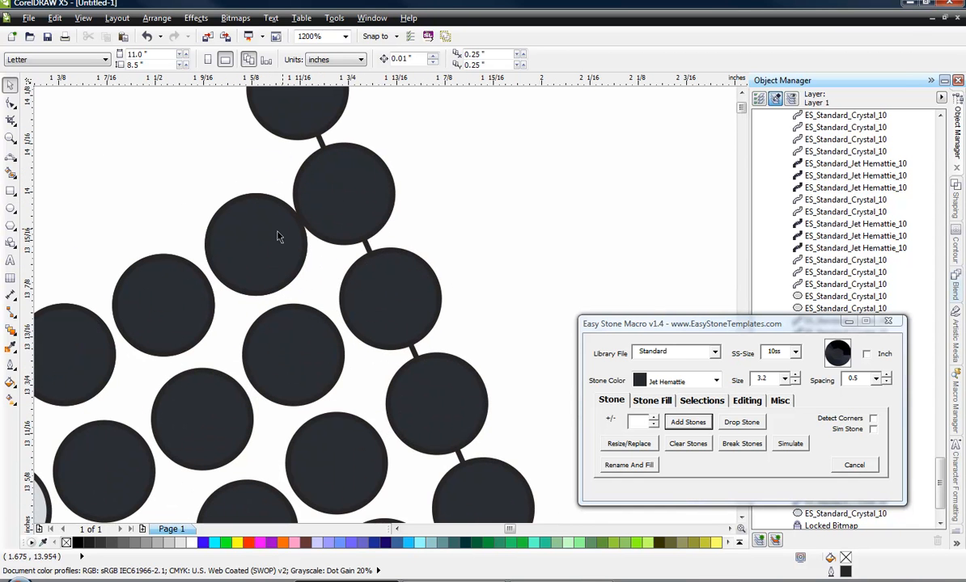
pyautogui.scroll(-2, 299, 263)
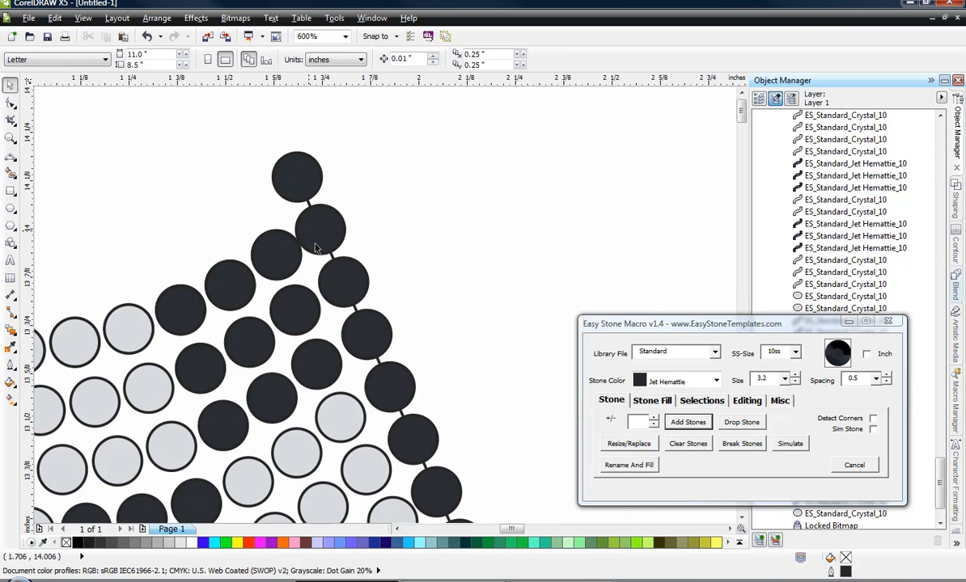
pyautogui.click(333, 256)
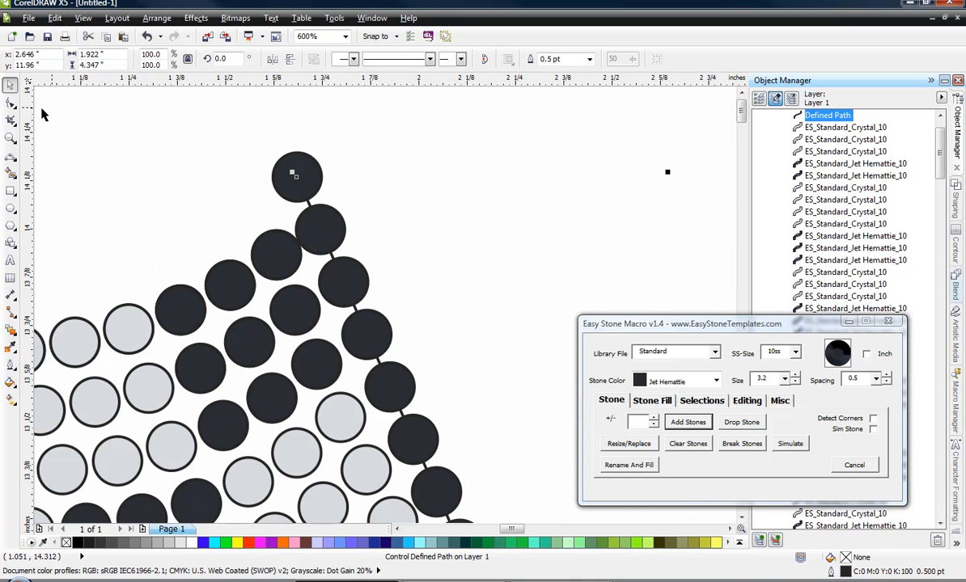
pyautogui.click(10, 103)
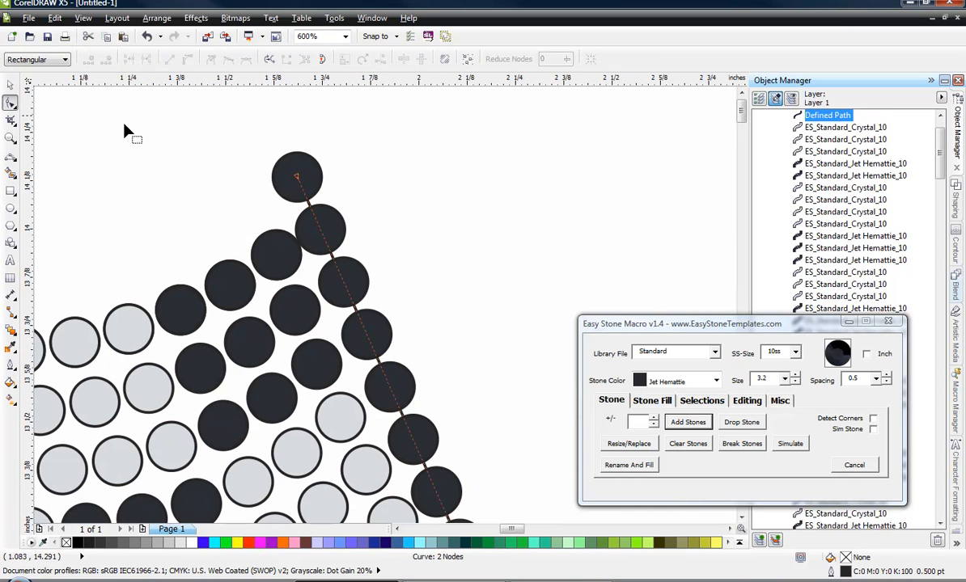
pyautogui.click(299, 179)
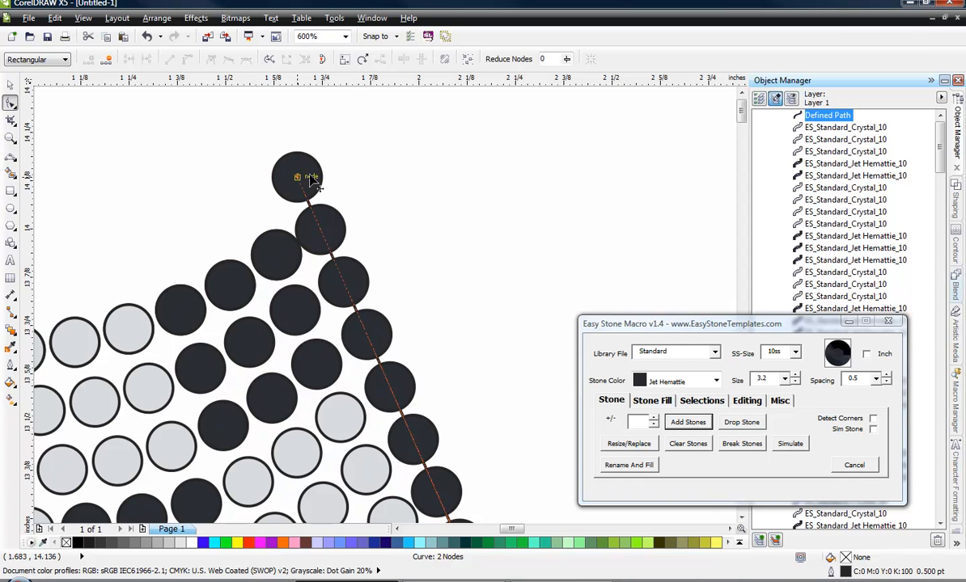
pyautogui.moveTo(298, 176); pyautogui.dragTo(304, 174)
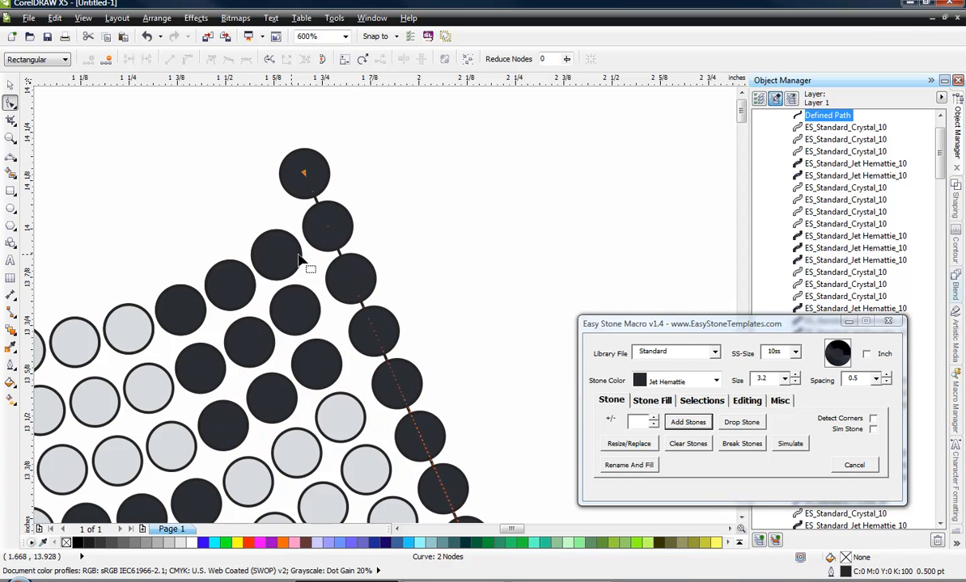
pyautogui.scroll(2, 300, 162)
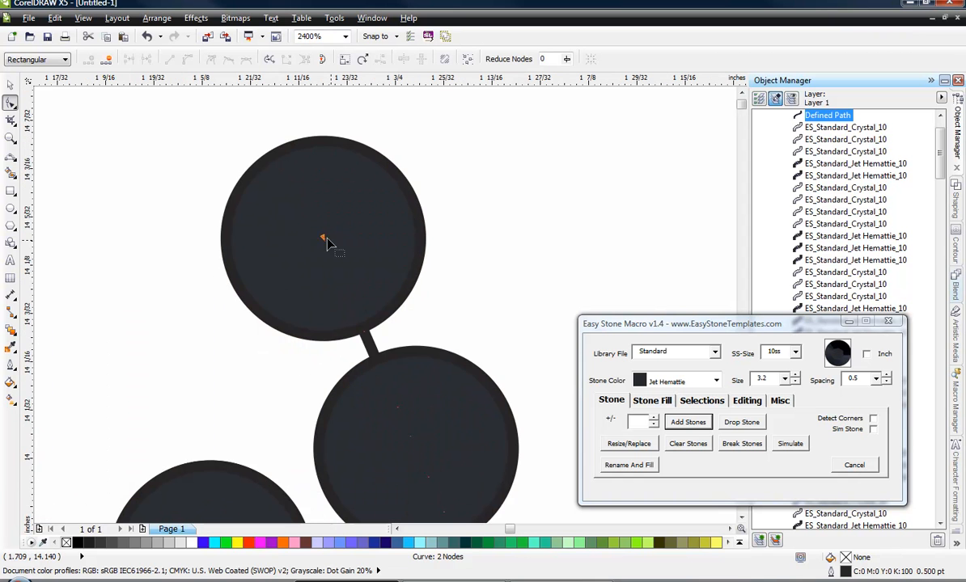
pyautogui.moveTo(322, 237); pyautogui.dragTo(312, 240)
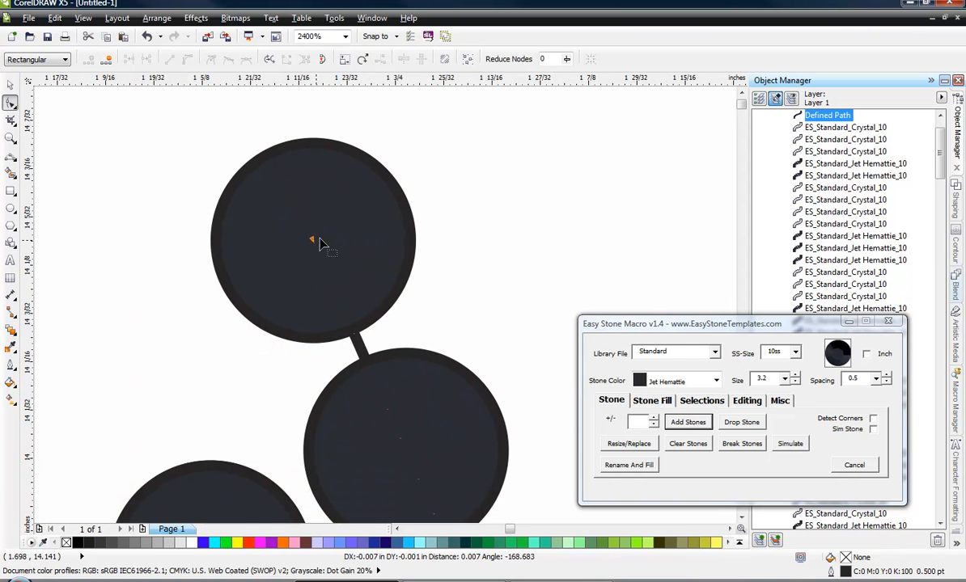
# Move the lower end node of the pole path slightly outward so the pole stones clear the flag's middle rows.
pyautogui.scroll(-2, 332, 220)
pyautogui.scroll(-2, 259, 146)
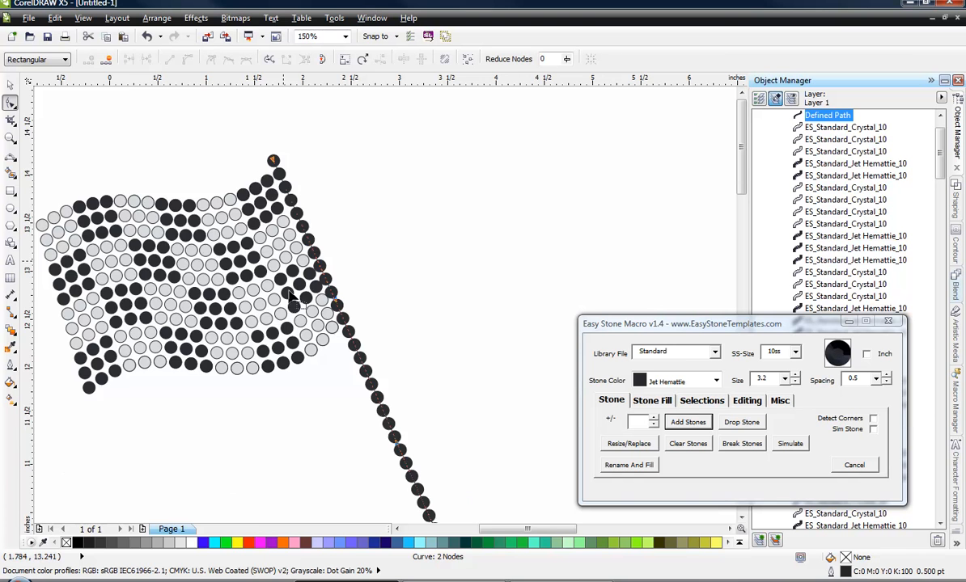
pyautogui.scroll(1, 394, 407)
pyautogui.scroll(1, 393, 406)
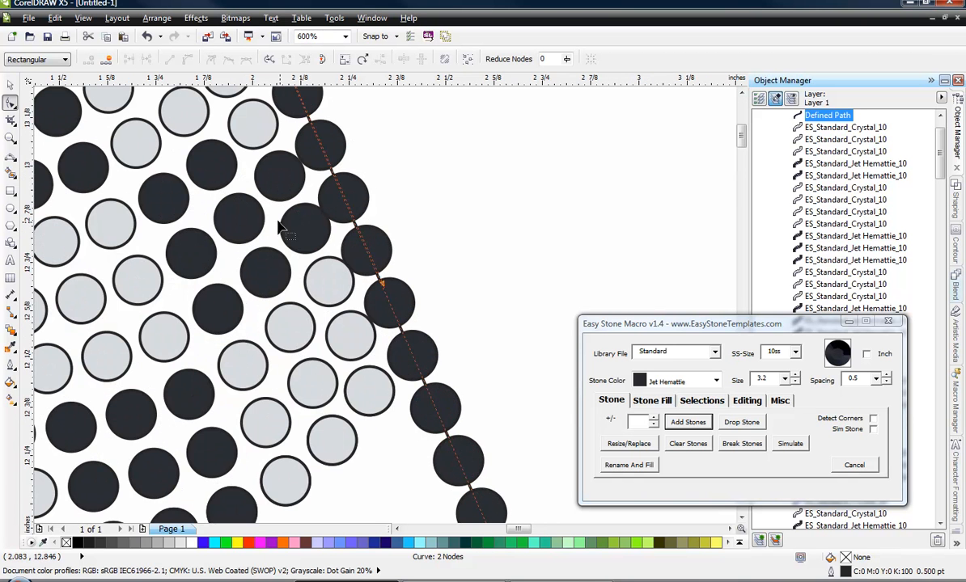
pyautogui.scroll(-4, 317, 302)
pyautogui.scroll(2, 346, 342)
pyautogui.scroll(3, 348, 341)
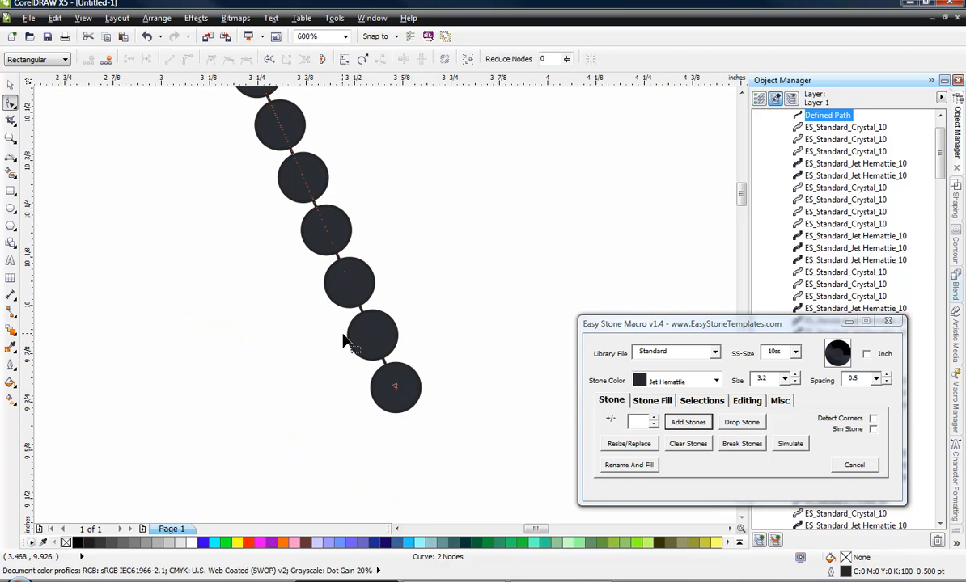
pyautogui.moveTo(388, 357); pyautogui.dragTo(398, 353)
pyautogui.scroll(-4, 424, 380)
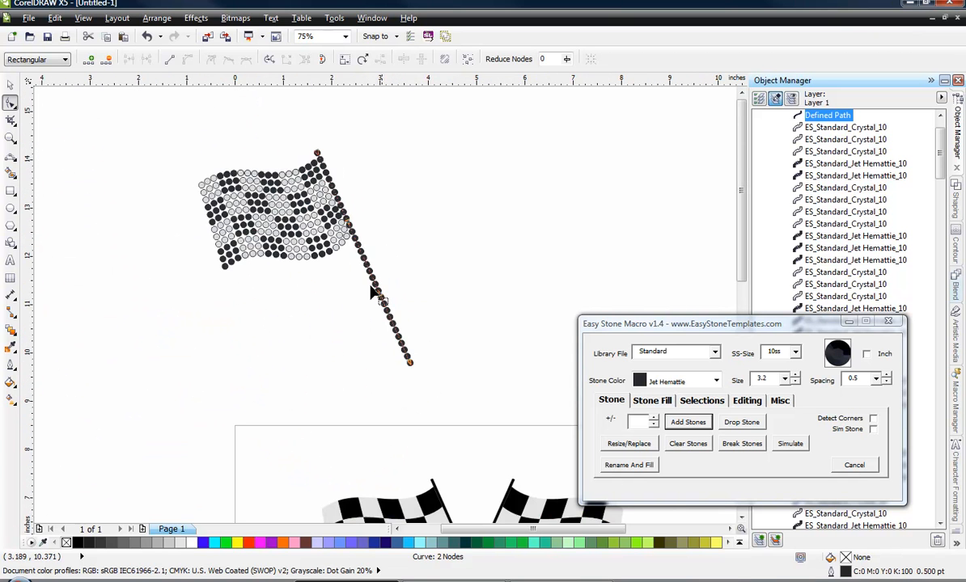
# Shift the pole path's lower end node about 0.023 in right and 0.013 in up, further from the flag.
pyautogui.scroll(2, 345, 219)
pyautogui.scroll(1, 317, 213)
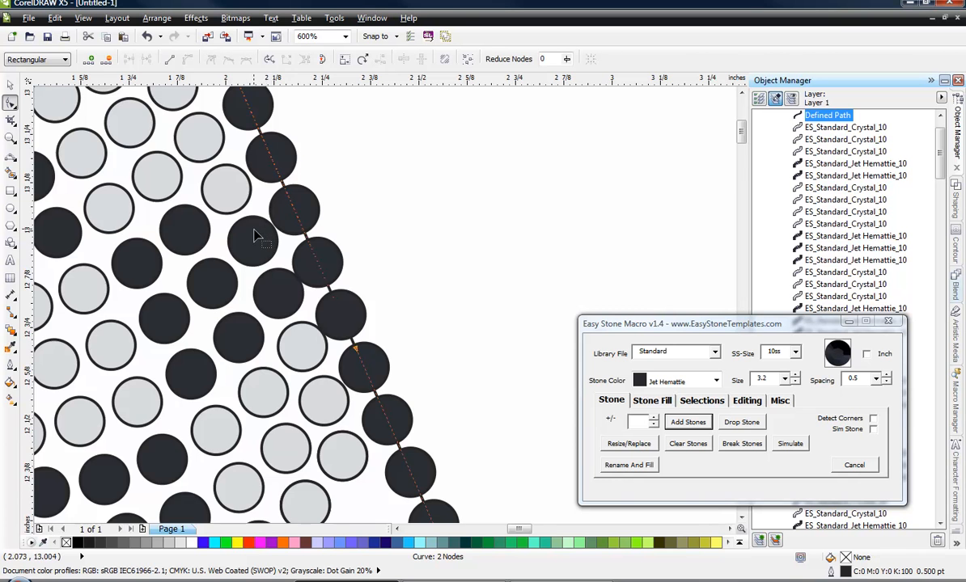
pyautogui.scroll(-1, 254, 235)
pyautogui.scroll(-3, 291, 270)
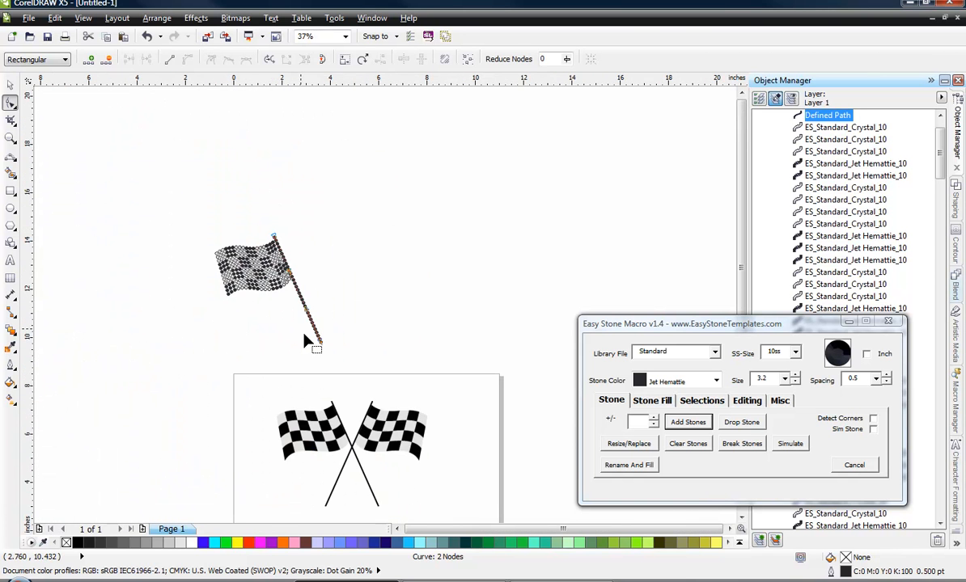
pyautogui.scroll(5, 306, 341)
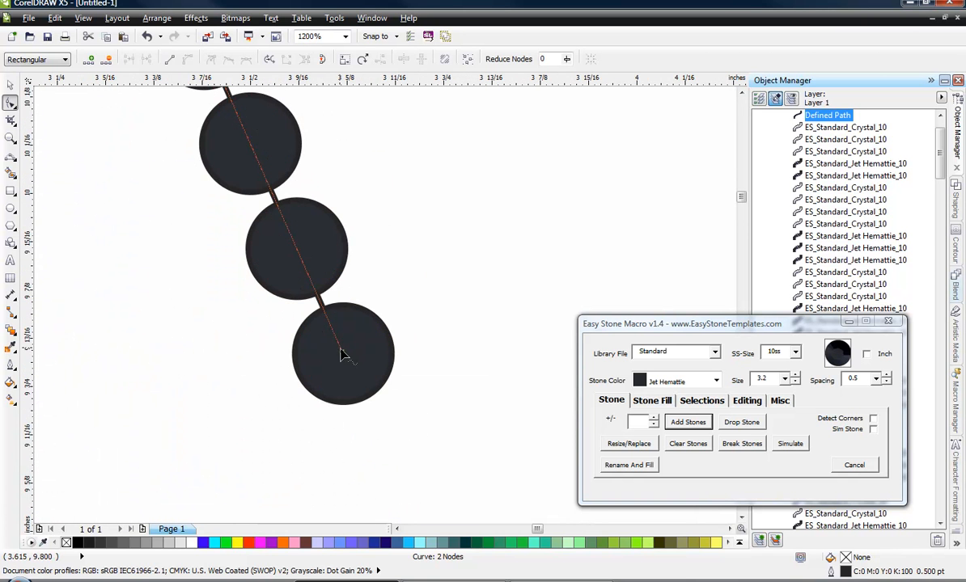
pyautogui.scroll(-3, 368, 368)
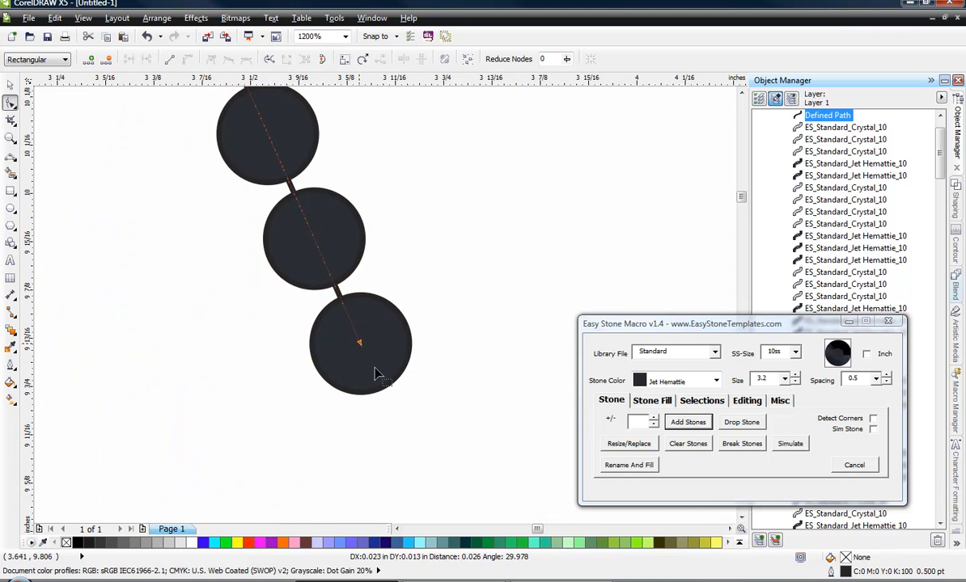
# Recheck the gap between the pole and the flag's stones, and move the path's lower end node a little further up and right.
pyautogui.scroll(-2, 398, 436)
pyautogui.scroll(3, 346, 360)
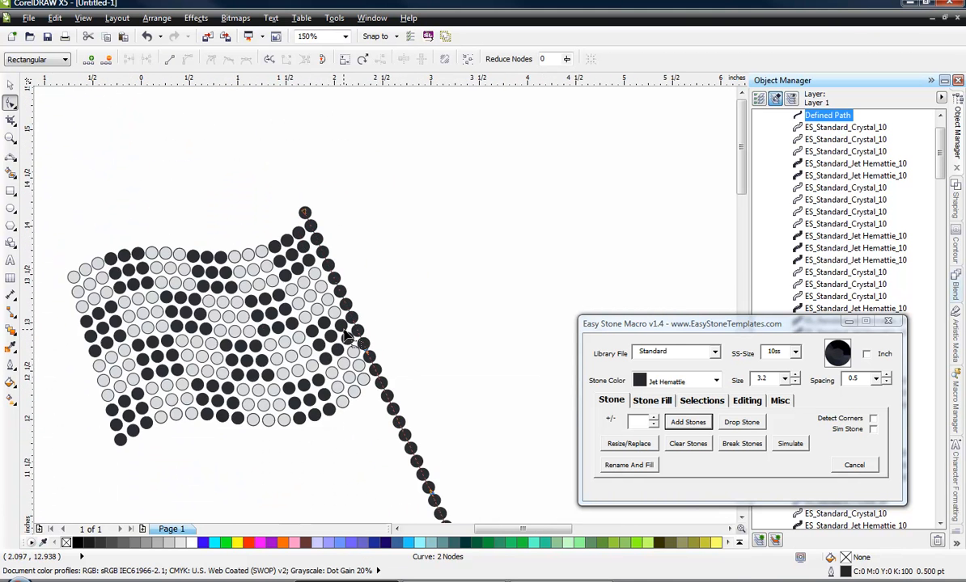
pyautogui.scroll(2, 343, 355)
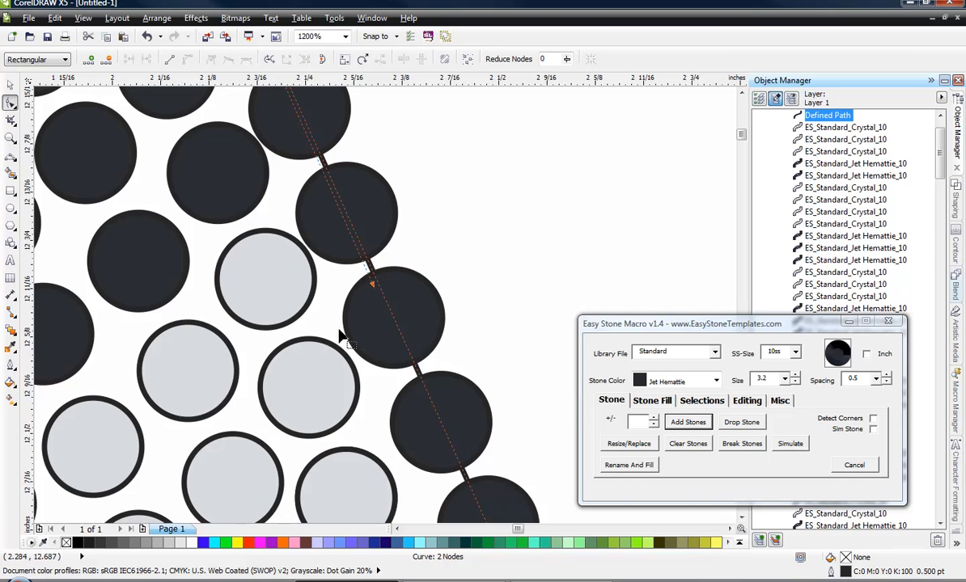
pyautogui.scroll(-1, 344, 344)
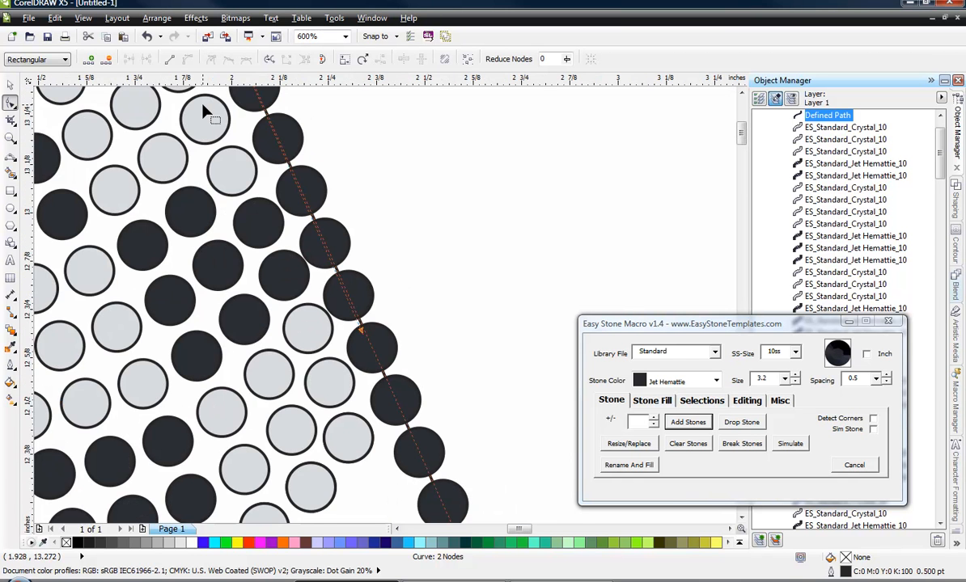
pyautogui.scroll(-2, 291, 276)
pyautogui.scroll(1, 244, 200)
pyautogui.scroll(-4, 275, 299)
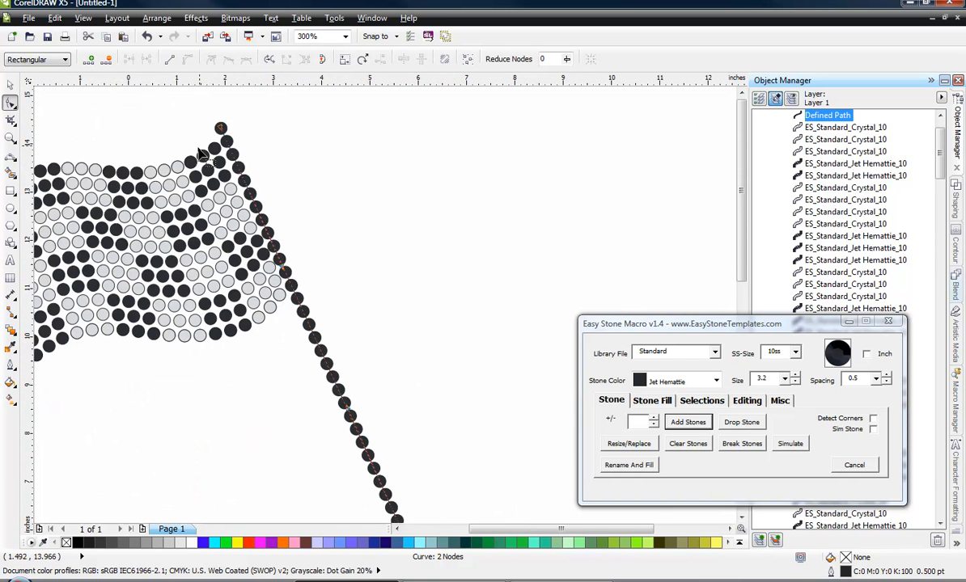
pyautogui.scroll(4, 283, 320)
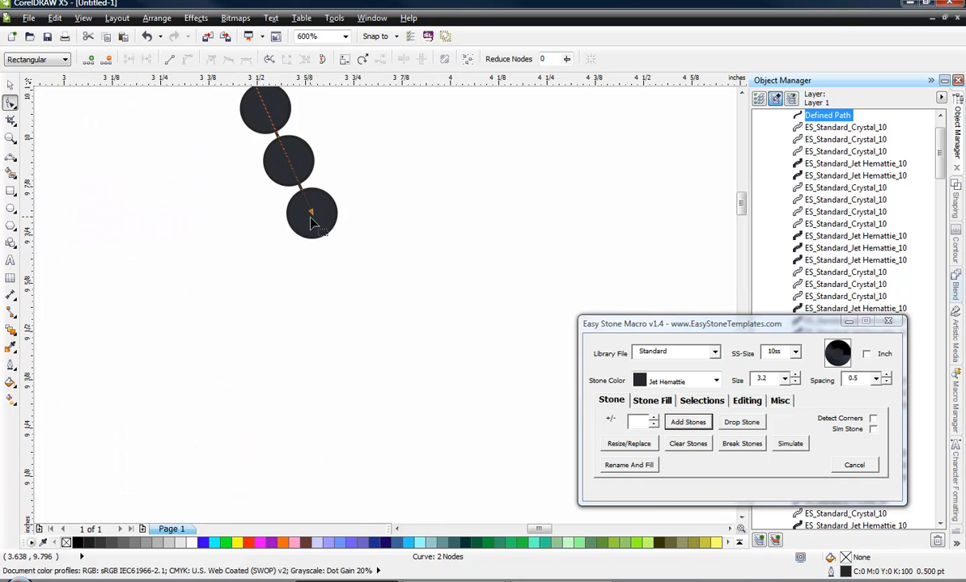
pyautogui.scroll(1, 319, 214)
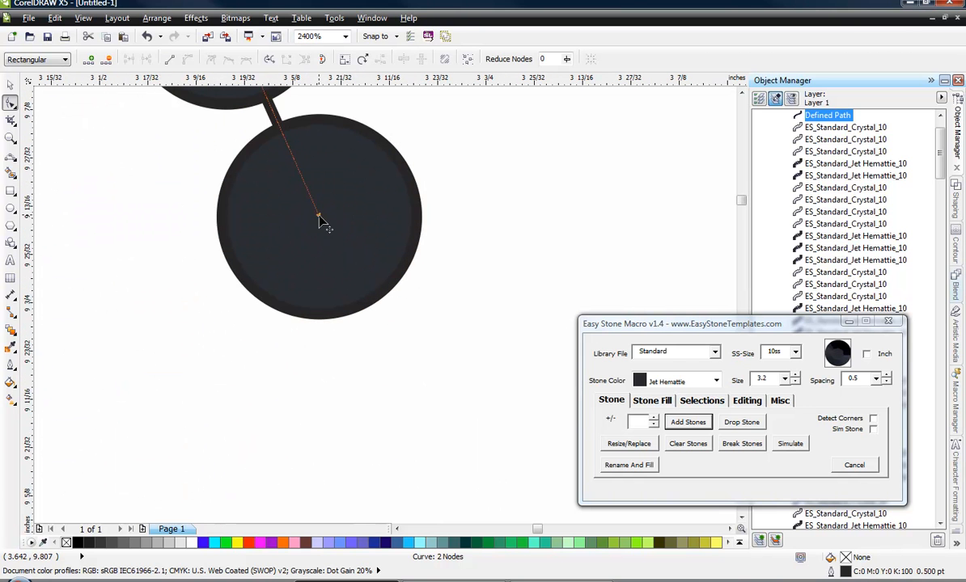
pyautogui.moveTo(318, 215); pyautogui.dragTo(341, 199)
pyautogui.scroll(-5, 410, 285)
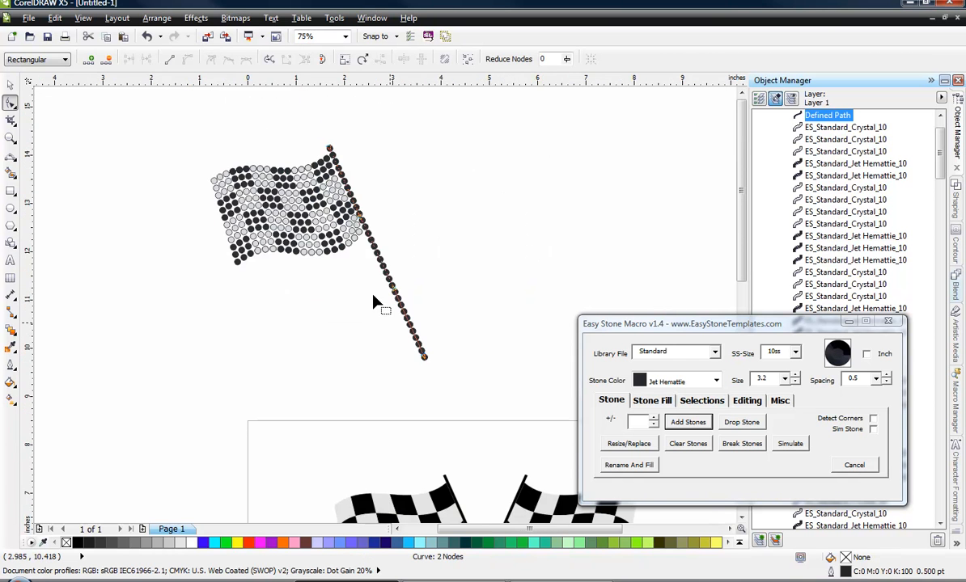
# Shift the whole pole path about 0.01 in right, away from the flag's stones, and deselect it.
pyautogui.scroll(3, 373, 297)
pyautogui.scroll(1, 344, 208)
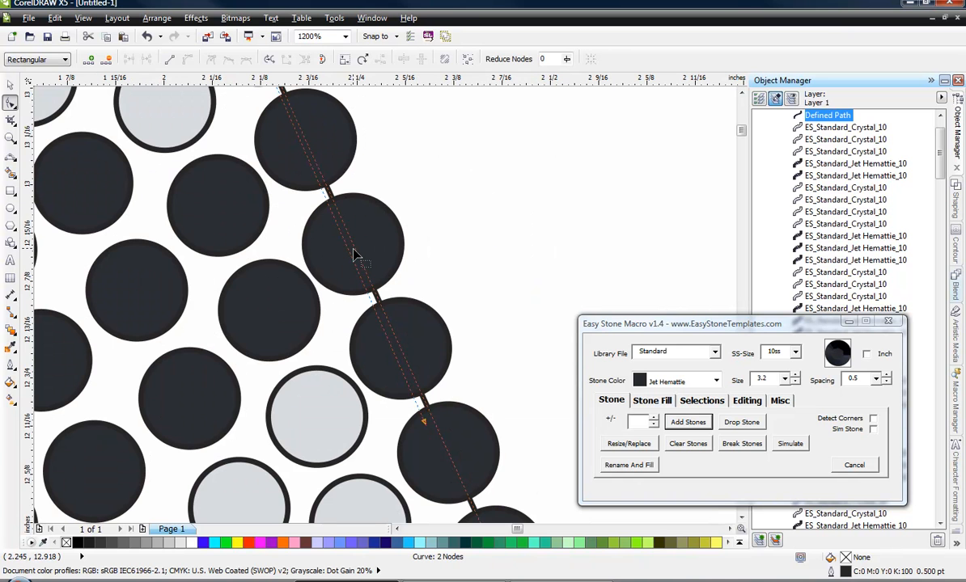
pyautogui.click(352, 248)
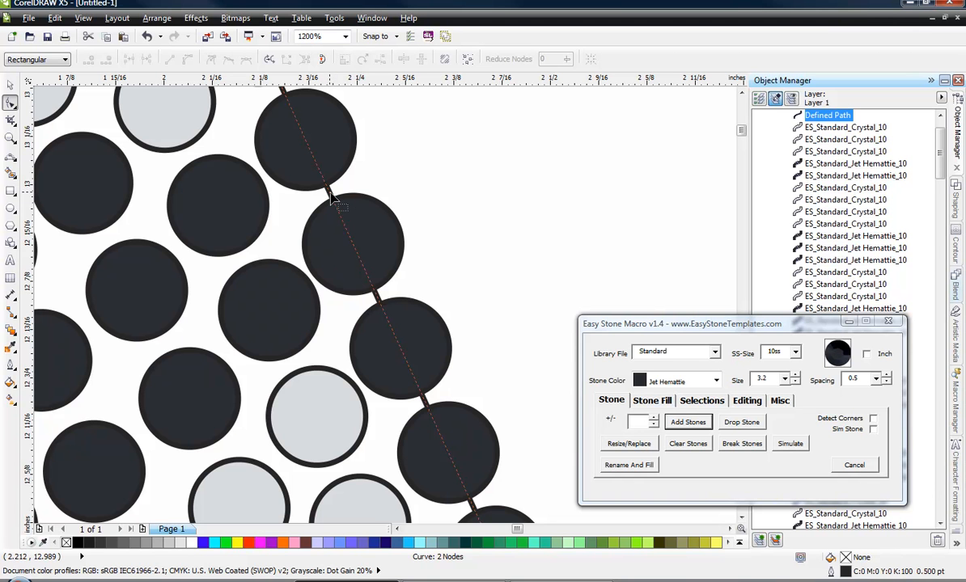
pyautogui.moveTo(330, 200); pyautogui.dragTo(340, 194)
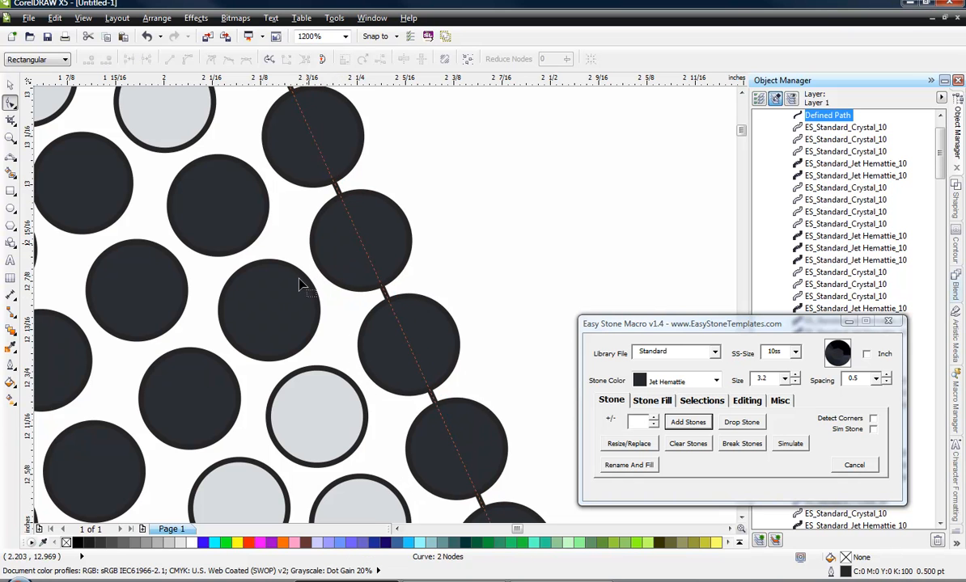
pyautogui.press('F3')
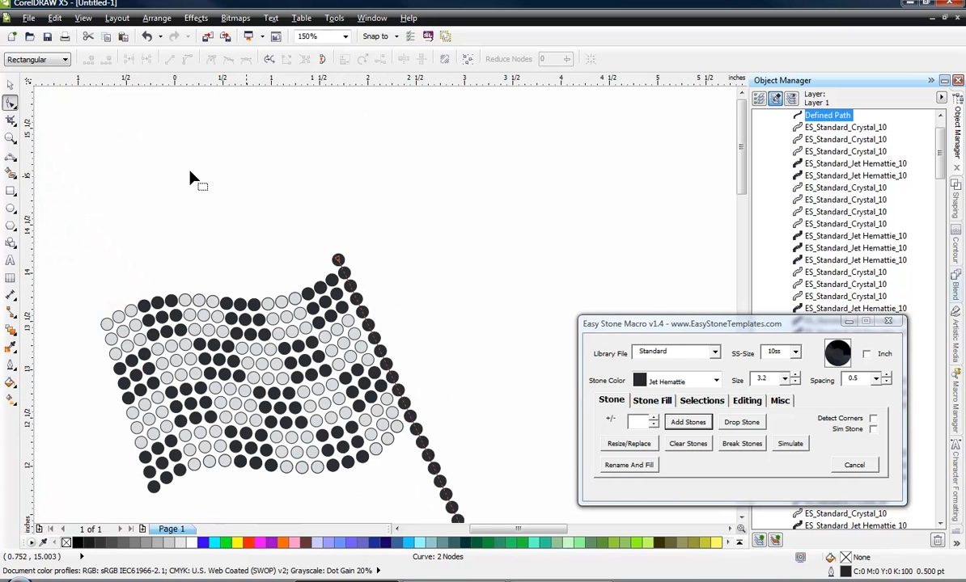
pyautogui.click(11, 85)
pyautogui.click(152, 175)
# Select the whole stone flag with its pole, place a copy at about X 5.54, Y 11.98 in, and mirror the copy horizontally.
pyautogui.scroll(-1, 270, 200)
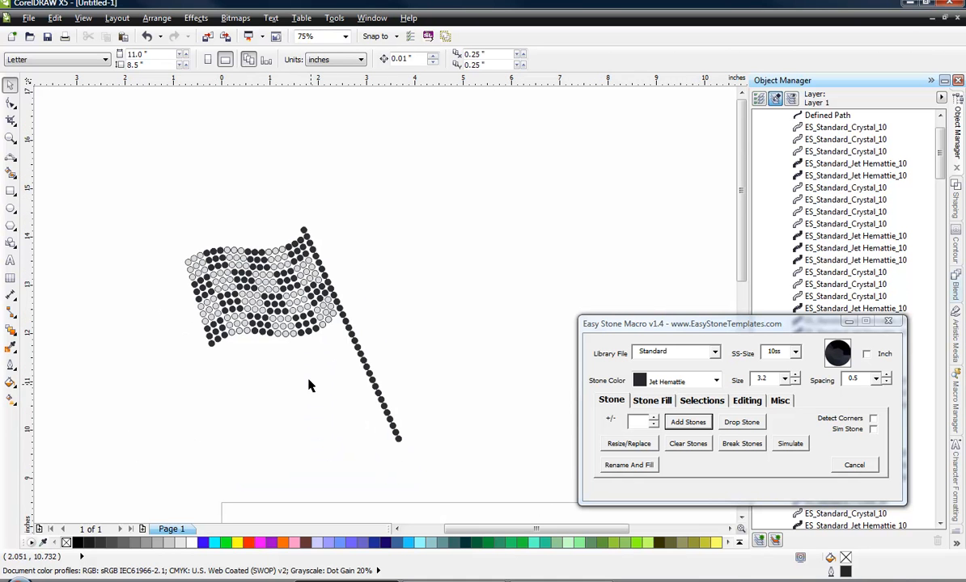
pyautogui.scroll(1, 240, 270)
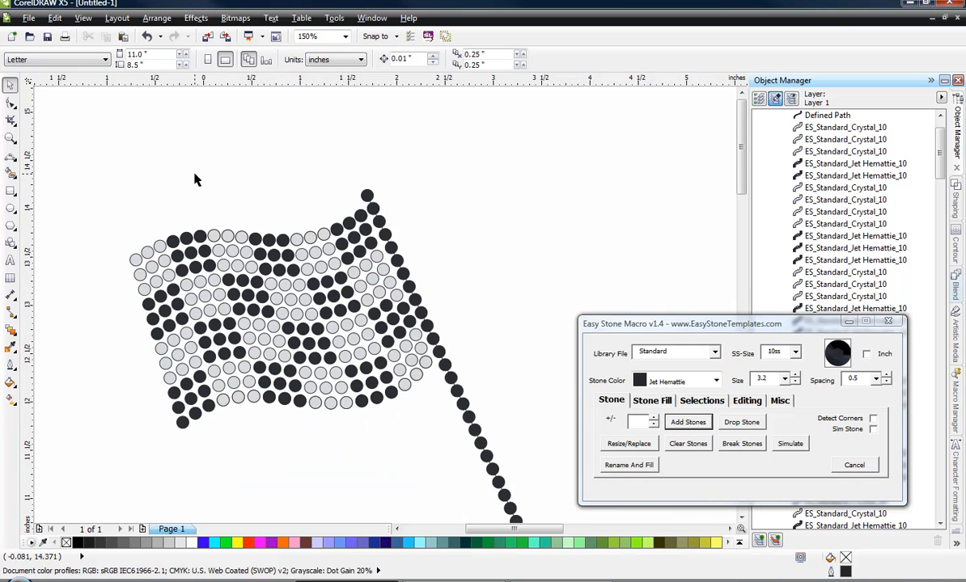
pyautogui.scroll(-1, 194, 177)
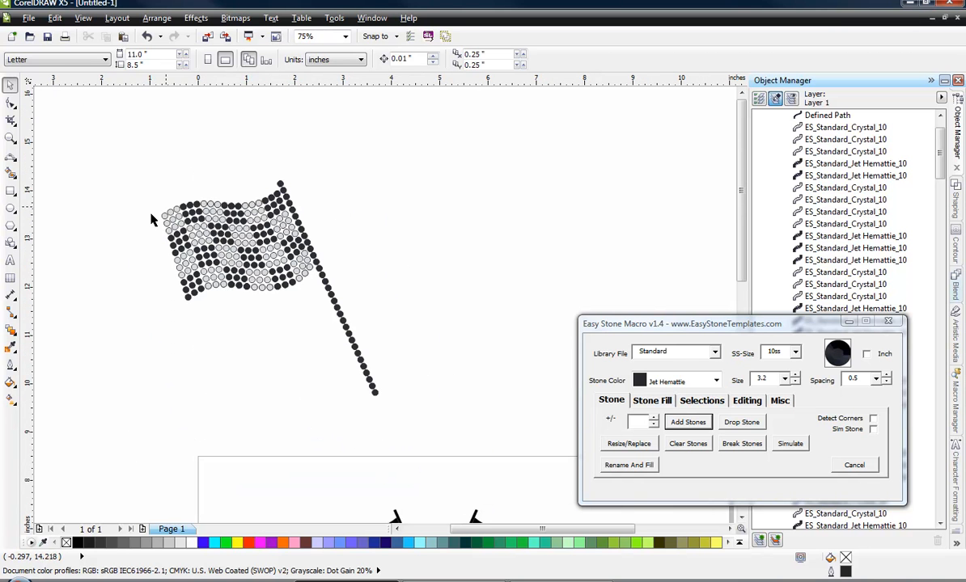
pyautogui.moveTo(127, 170); pyautogui.dragTo(412, 441)
pyautogui.moveTo(252, 269); pyautogui.dragTo(451, 243)
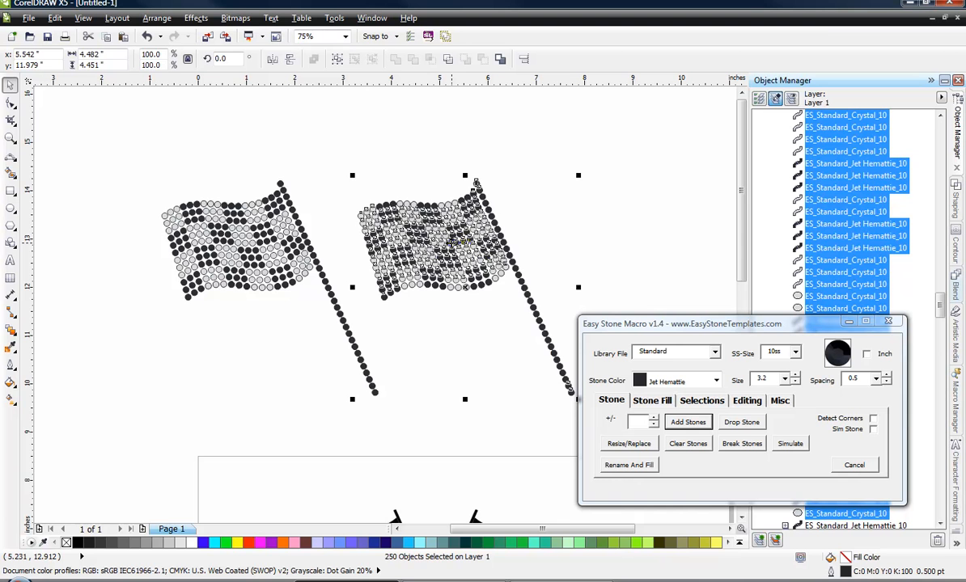
pyautogui.click(273, 58)
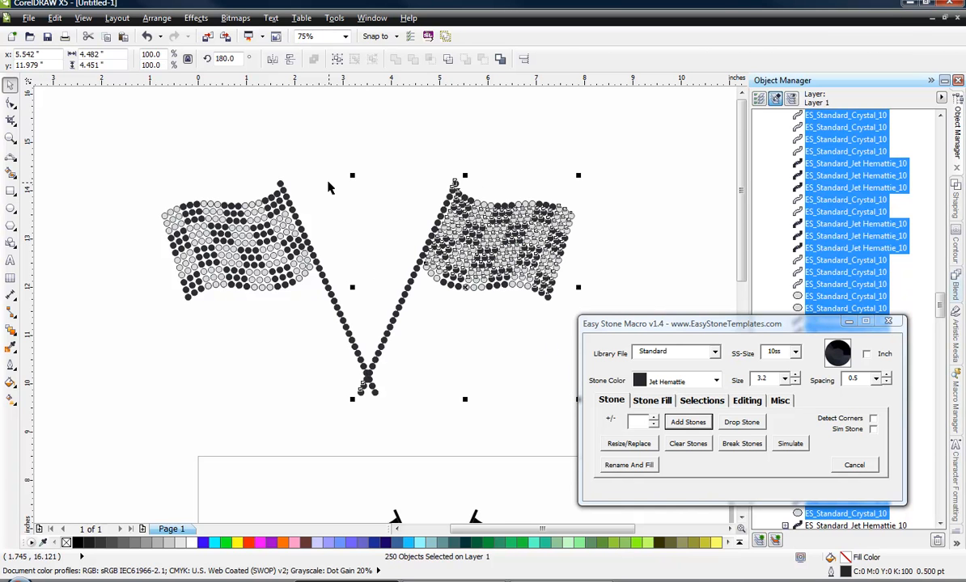
pyautogui.scroll(2, 361, 343)
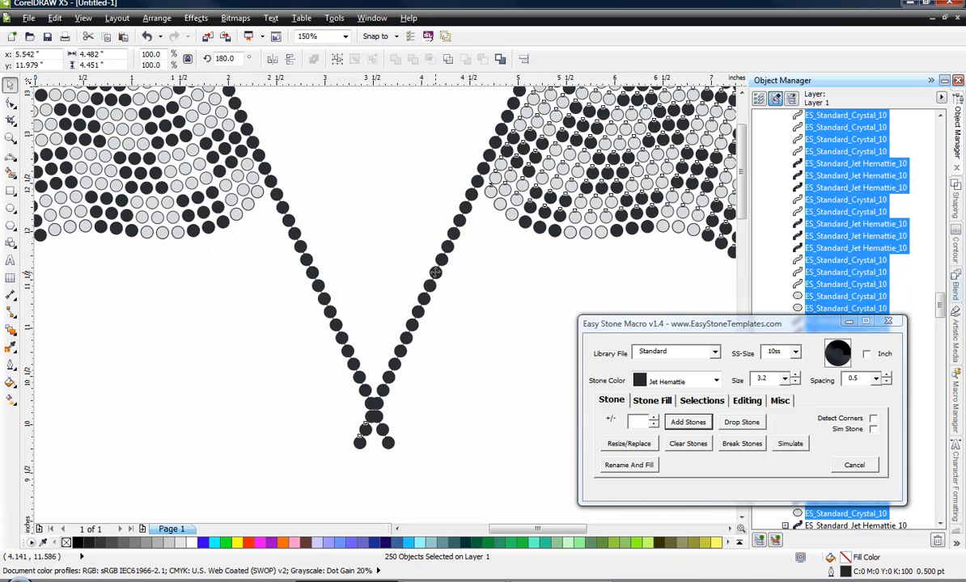
# Move the mirrored flag to about X 4.26 in so the poles cross on a shared stone, and inspect the crossing.
pyautogui.moveTo(435, 273); pyautogui.dragTo(311, 275)
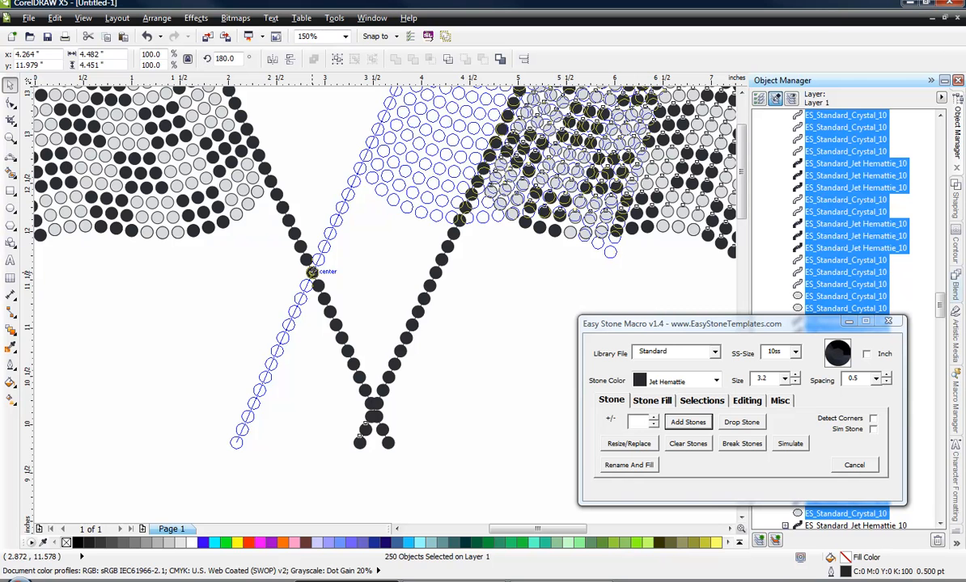
pyautogui.moveTo(311, 271); pyautogui.dragTo(312, 272)
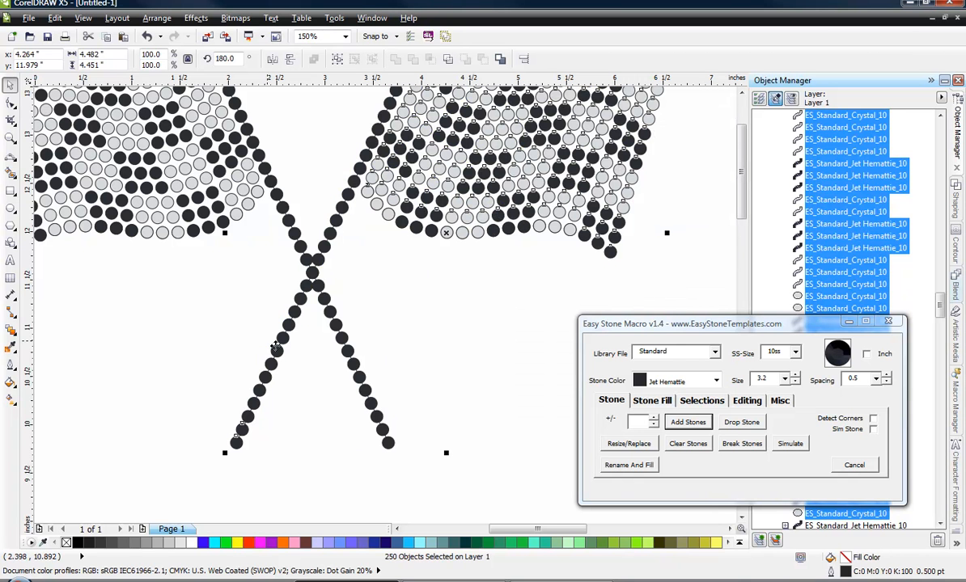
pyautogui.click(269, 505)
pyautogui.scroll(1, 309, 280)
pyautogui.scroll(2, 311, 255)
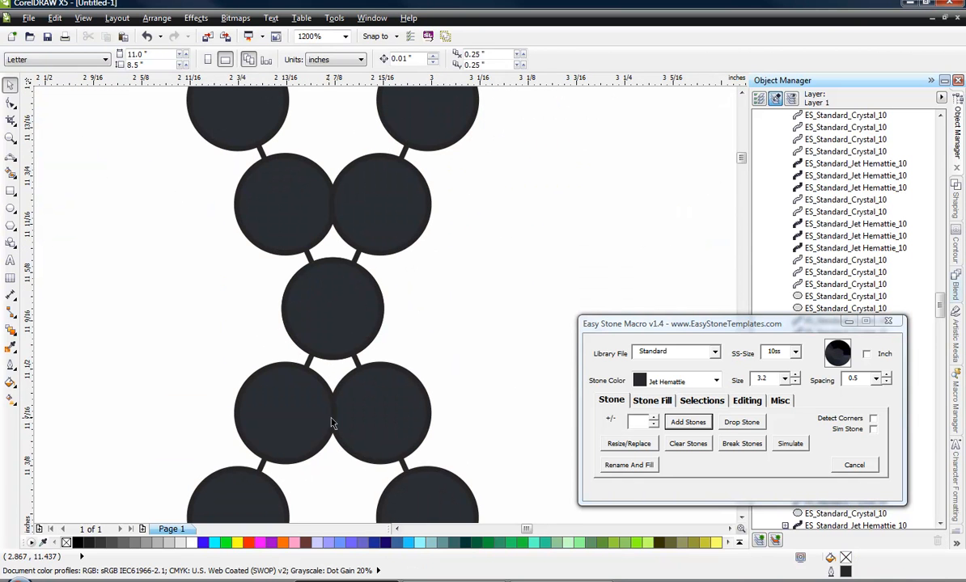
# Select both stone flags with their poles and break the pole stones into individual objects with Break Stones.
pyautogui.scroll(-2, 472, 292)
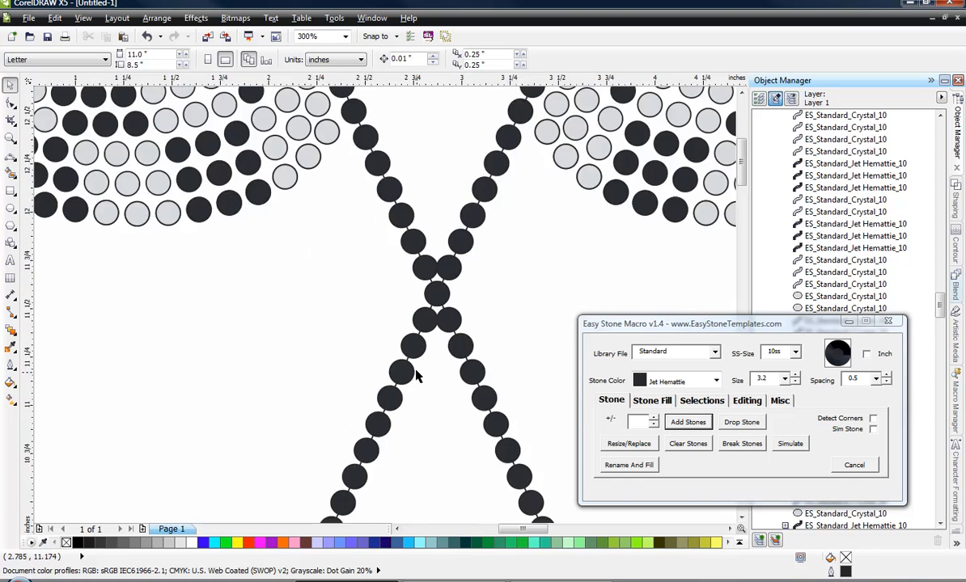
pyautogui.scroll(-2, 416, 375)
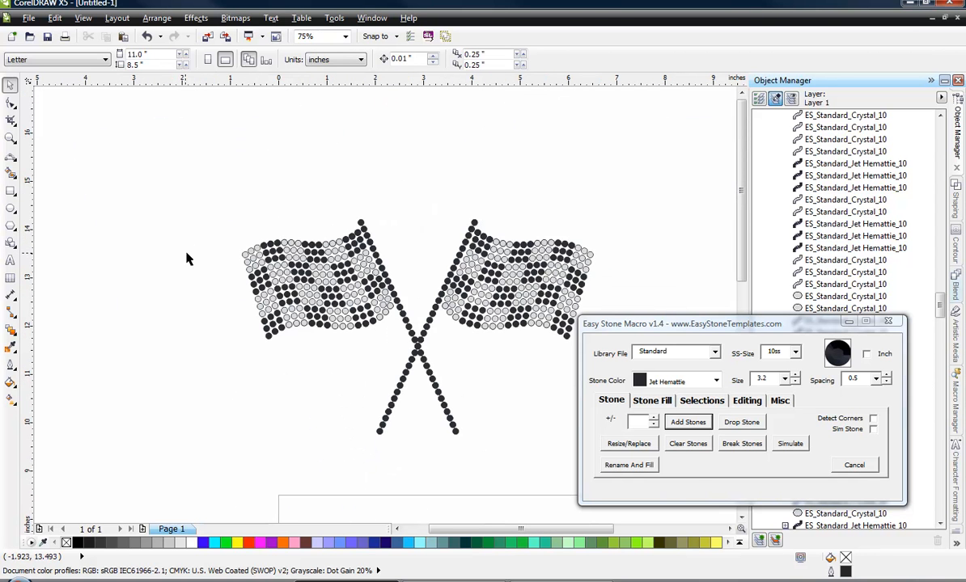
pyautogui.moveTo(165, 160); pyautogui.dragTo(623, 477)
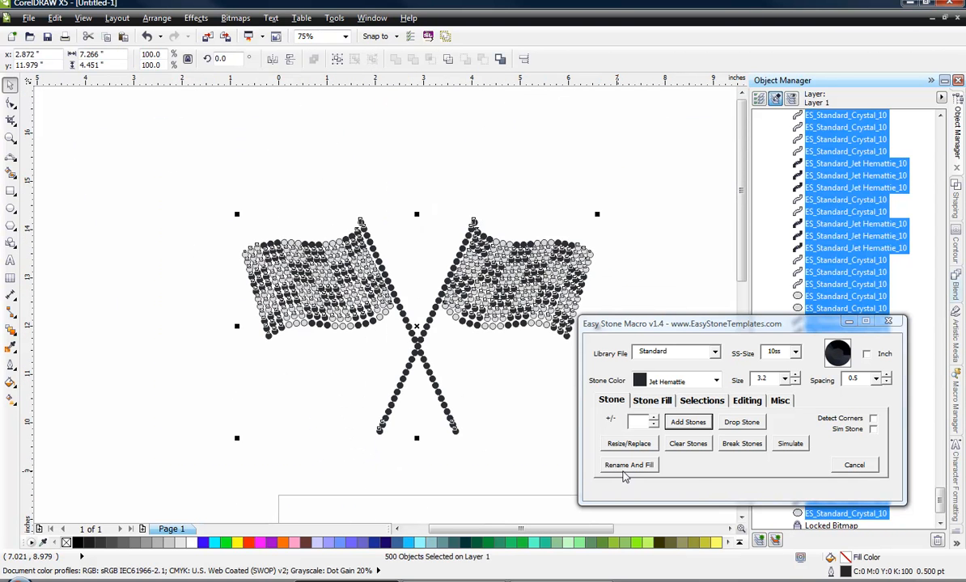
pyautogui.click(742, 443)
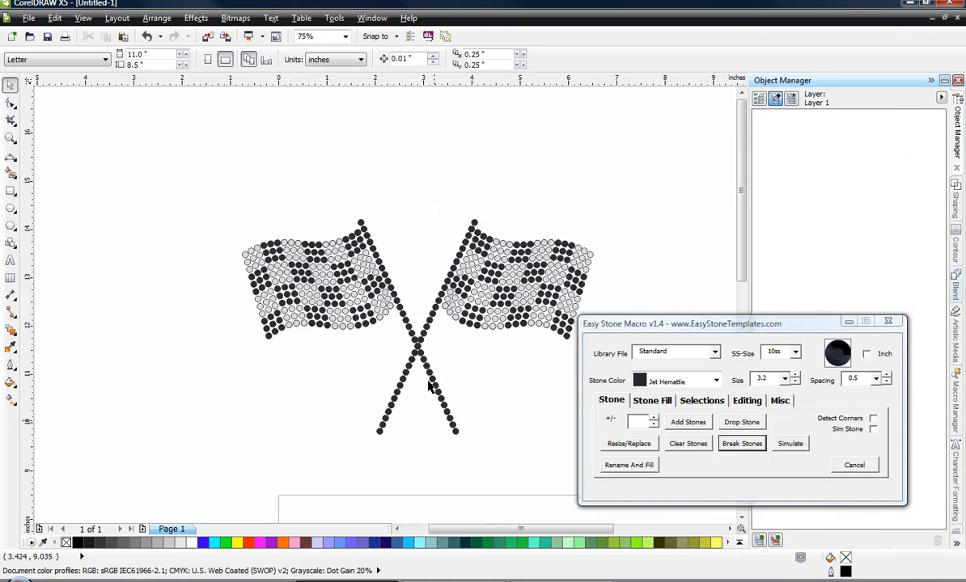
# Spread the two touching stones just below the pole crossing apart, to about X 2.80 and X 2.94 in at Y 11.45 in.
pyautogui.scroll(4, 430, 386)
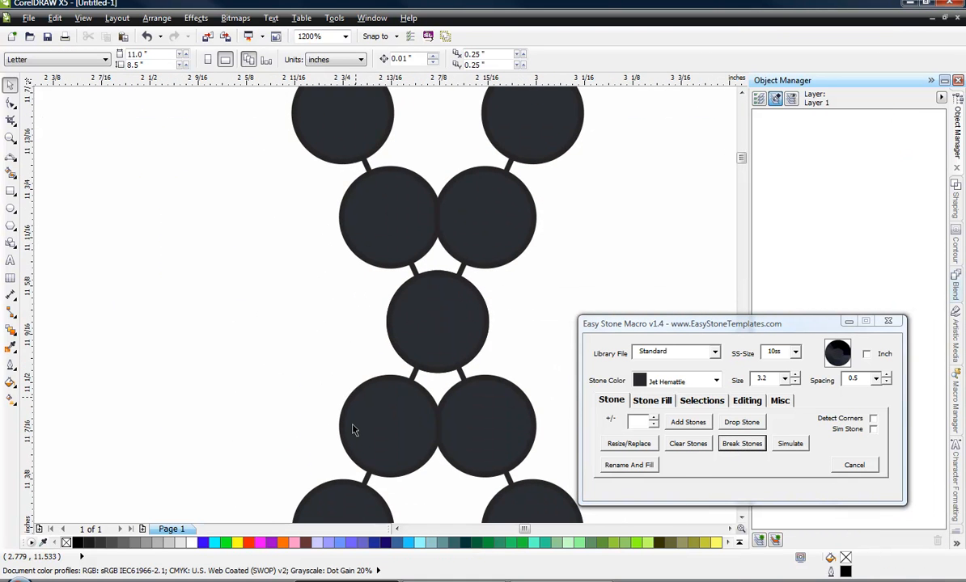
pyautogui.scroll(1, 457, 435)
pyautogui.click(368, 457)
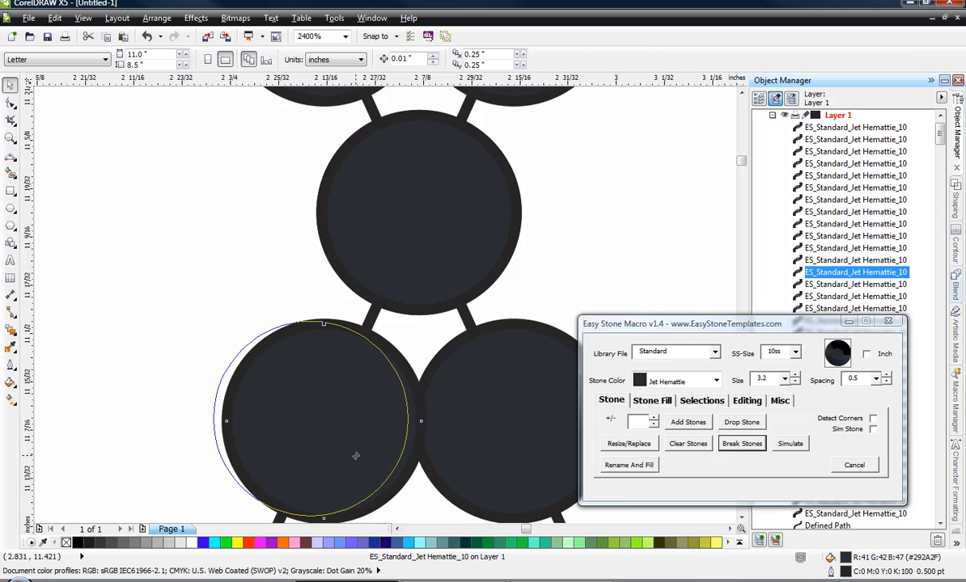
pyautogui.moveTo(356, 456); pyautogui.dragTo(332, 444)
pyautogui.scroll(-1, 299, 414)
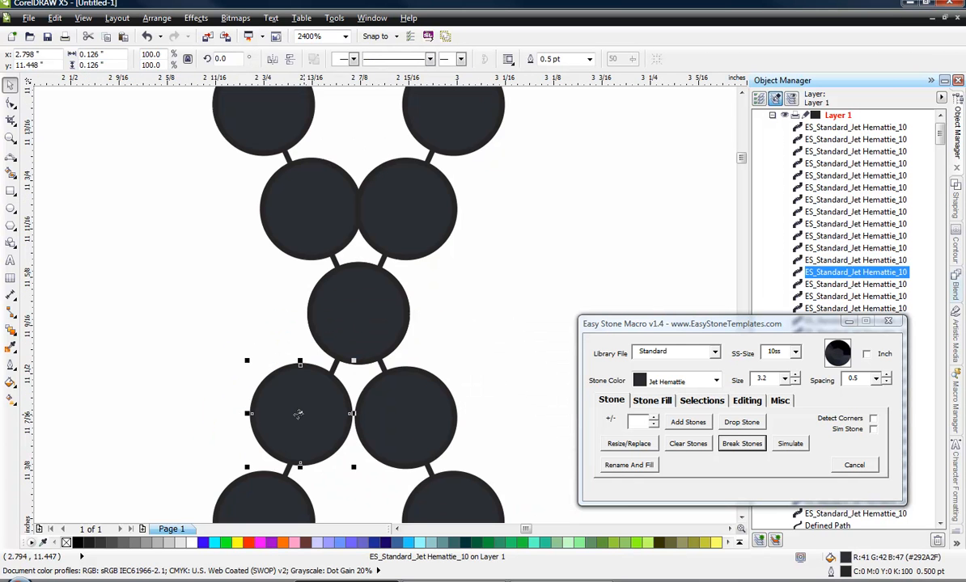
pyautogui.scroll(1, 404, 433)
pyautogui.click(416, 388)
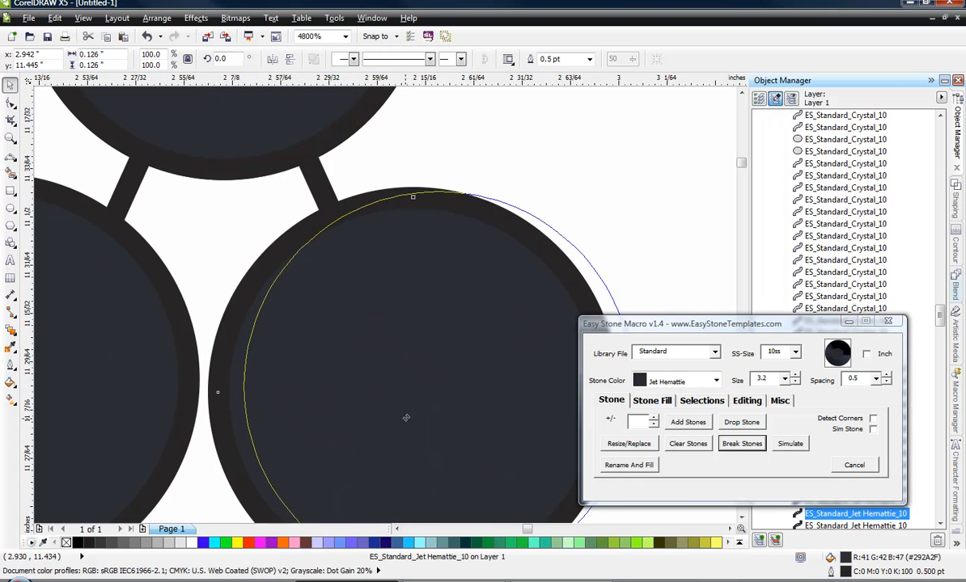
pyautogui.scroll(-2, 427, 375)
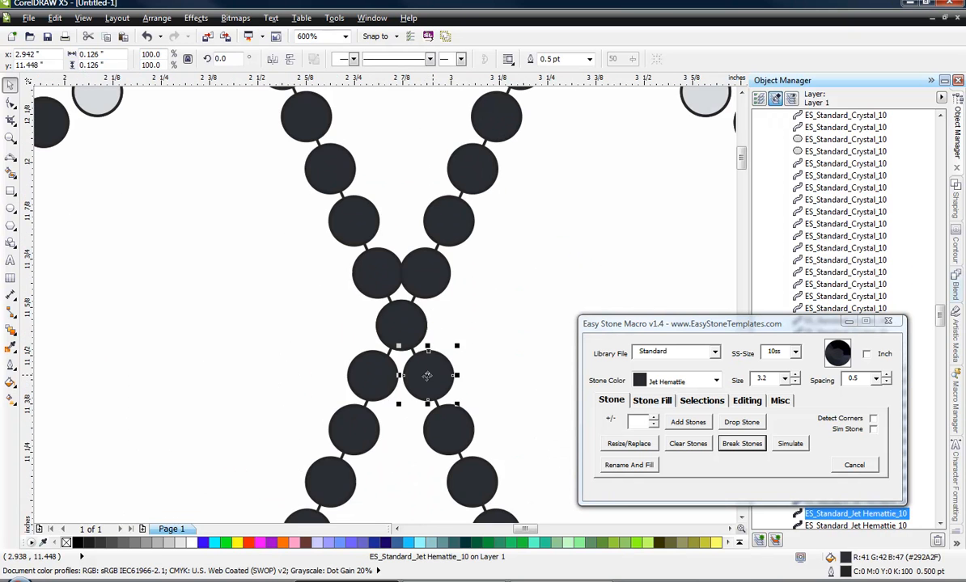
pyautogui.click(500, 351)
# Move the two touching stones just above the pole crossing slightly apart to leave a small gap between them.
pyautogui.scroll(2, 408, 330)
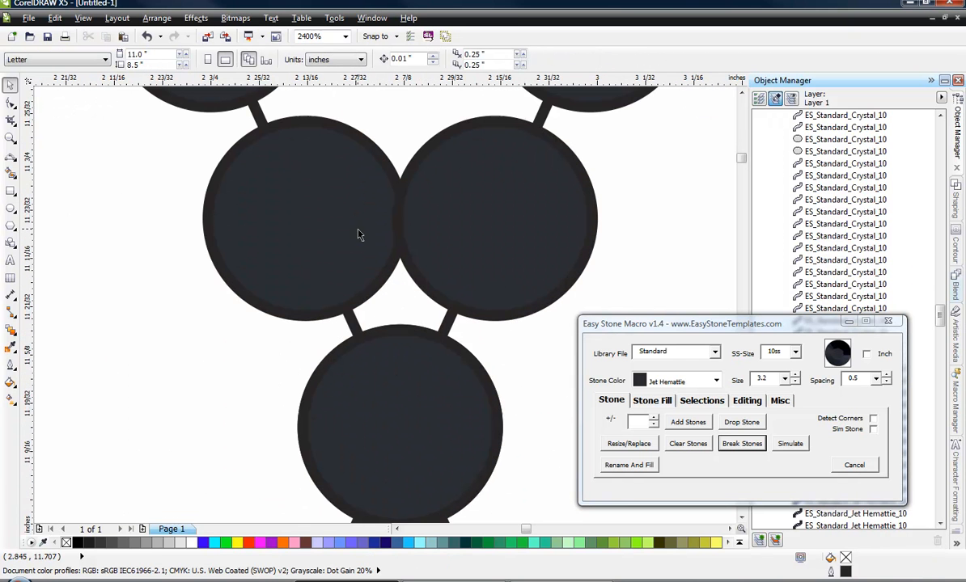
pyautogui.moveTo(360, 234)
pyautogui.mouseDown()
pyautogui.moveTo(336, 228)
pyautogui.moveTo(342, 235)
pyautogui.mouseUp()
pyautogui.moveTo(453, 237)
pyautogui.mouseDown()
pyautogui.moveTo(480, 230)
pyautogui.moveTo(454, 229)
pyautogui.mouseUp()
pyautogui.click(168, 298)
pyautogui.scroll(-2, 271, 332)
pyautogui.scroll(-1, 368, 345)
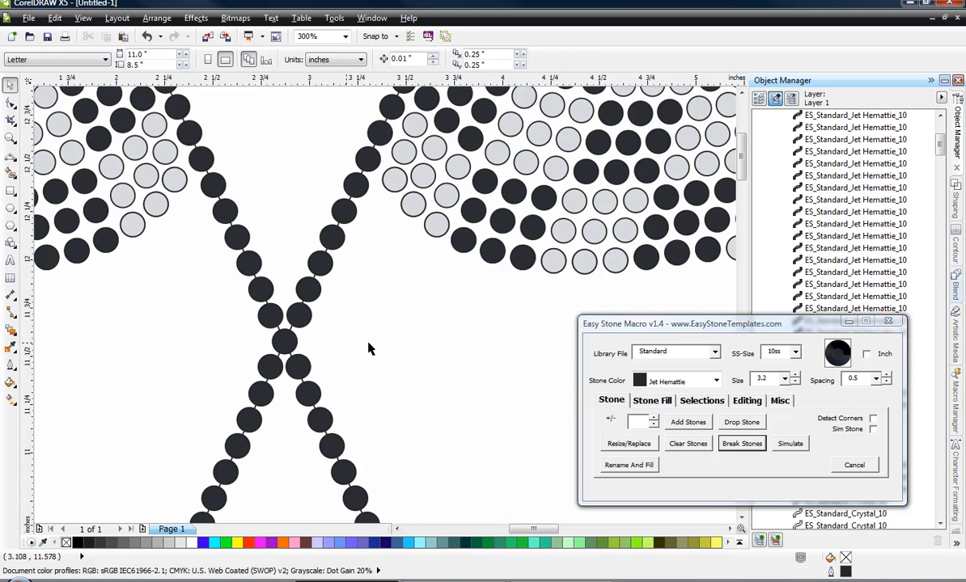
# Select everything in both stone flags, remove all outlines, and deselect.
pyautogui.scroll(-2, 406, 347)
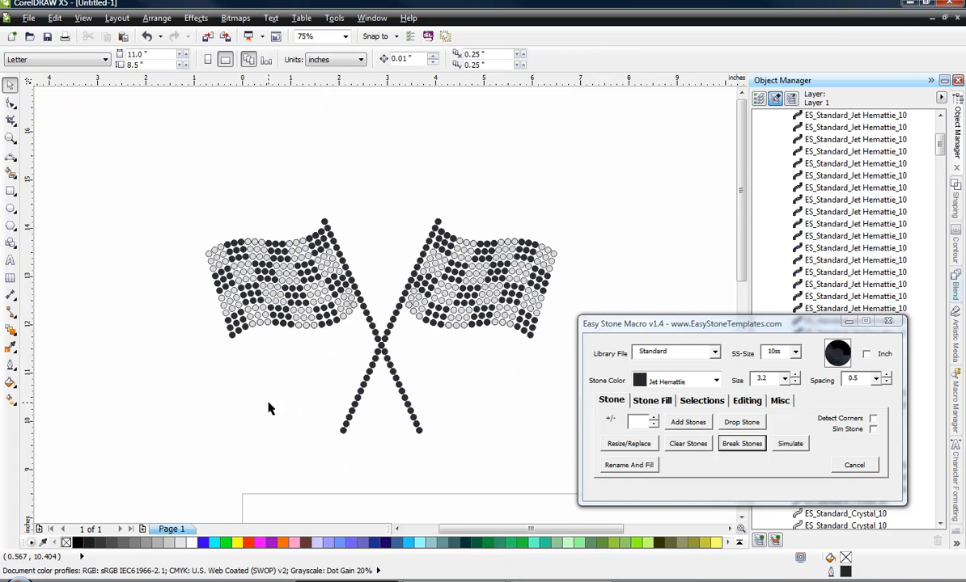
pyautogui.moveTo(161, 171); pyautogui.dragTo(580, 465)
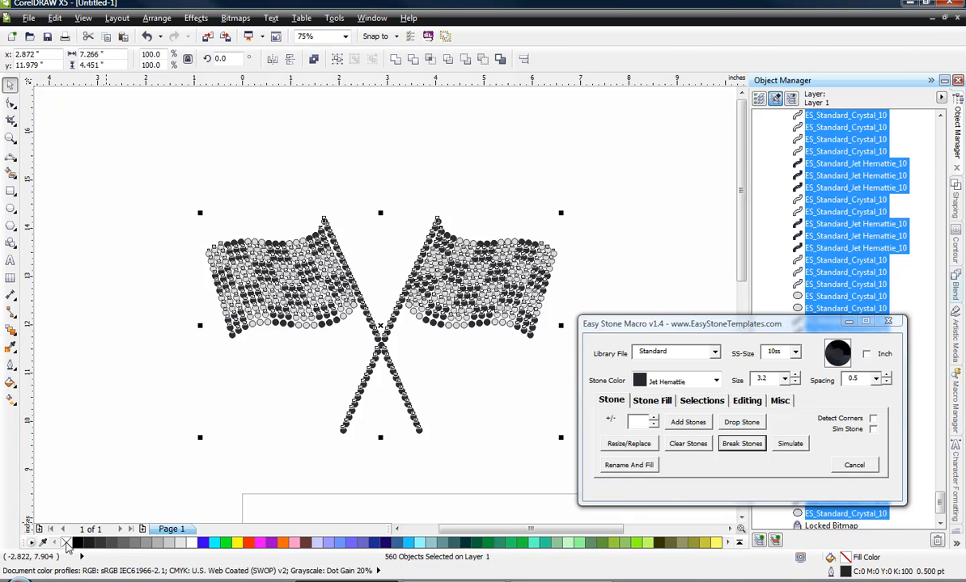
pyautogui.rightClick(67, 542)
pyautogui.click(121, 372)
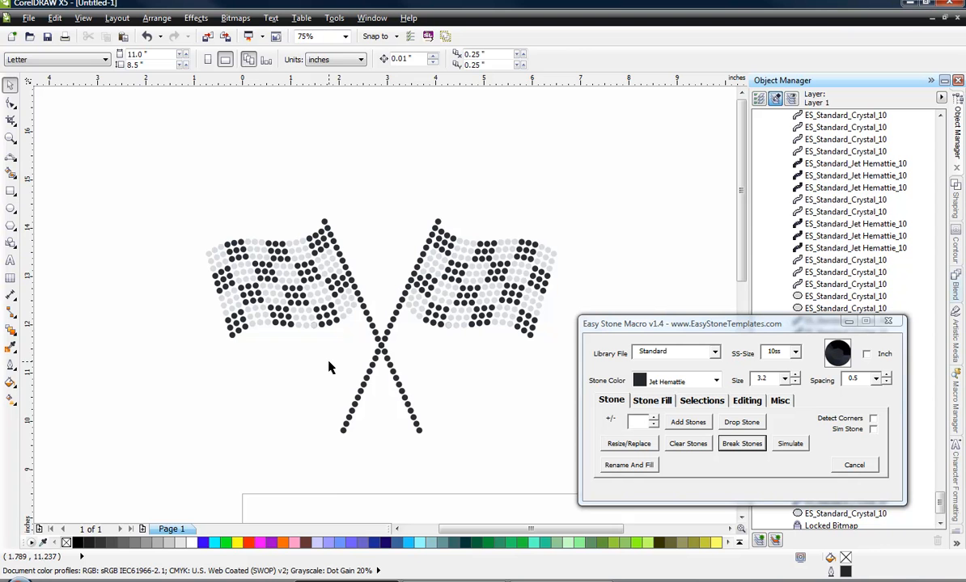
# Change the Crystal stone beside each pole at about Y 13.11 in to 10ss Jet Hemattie with Rename And Fill.
pyautogui.scroll(2, 371, 313)
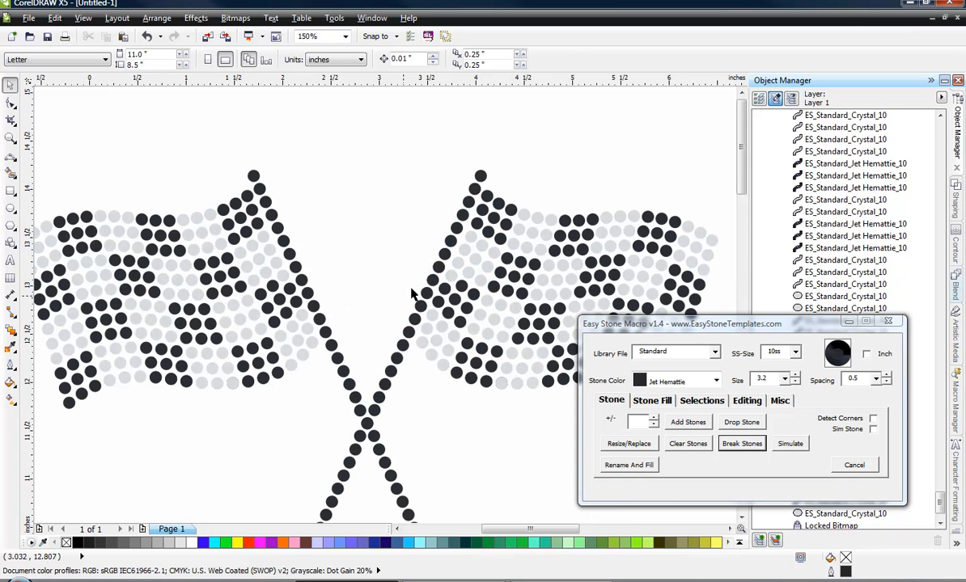
pyautogui.click(446, 277)
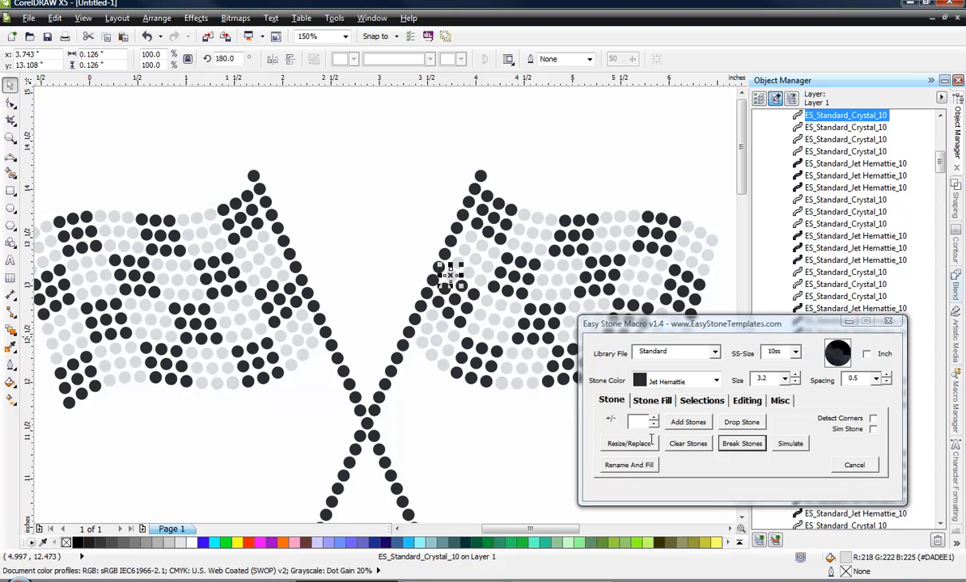
pyautogui.click(650, 470)
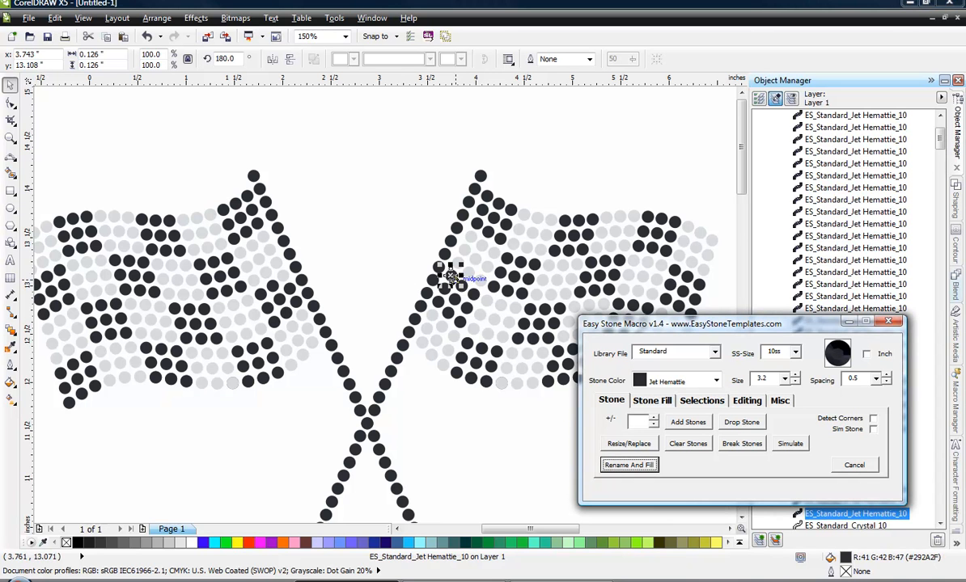
pyautogui.click(280, 275)
pyautogui.click(628, 465)
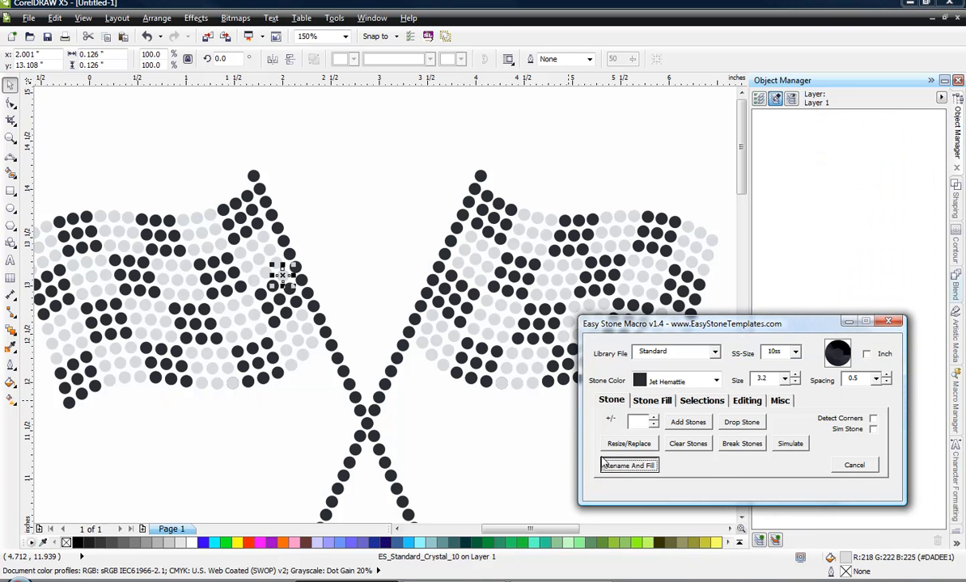
pyautogui.click(233, 175)
# Try shortening both poles by deleting stones below their crossing.
pyautogui.scroll(-2, 234, 178)
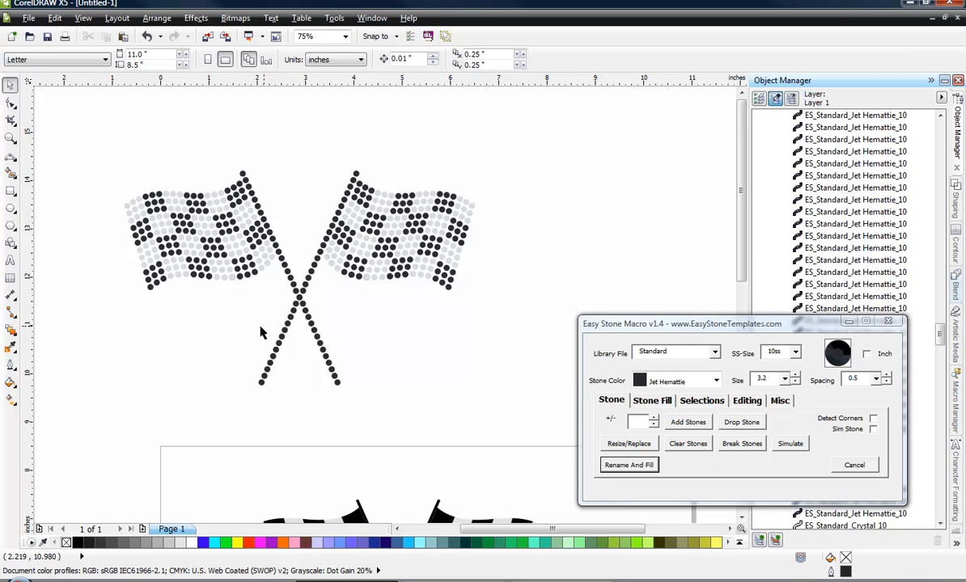
pyautogui.moveTo(236, 325); pyautogui.dragTo(365, 375)
pyautogui.press('Delete')
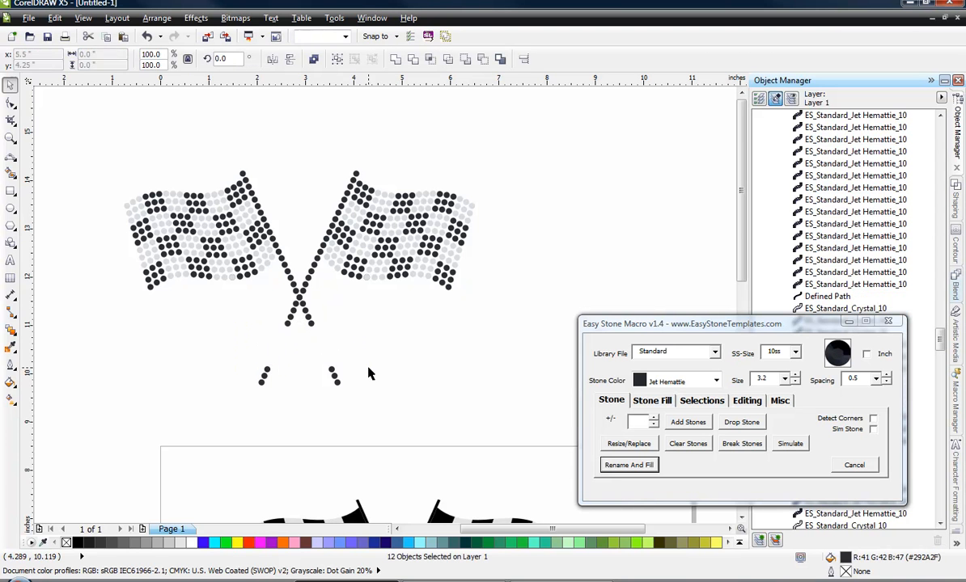
pyautogui.moveTo(258, 317); pyautogui.dragTo(367, 338)
pyautogui.press('Delete')
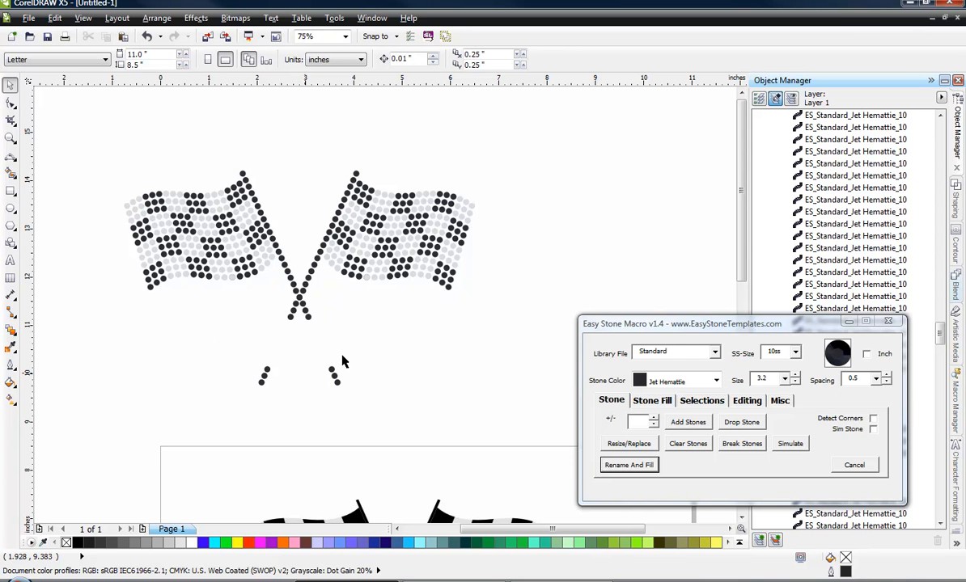
# Undo both deletions of pole stones and clear the selection.
pyautogui.hotkey('ctrl', 'z')
pyautogui.hotkey('ctrl', 'z')
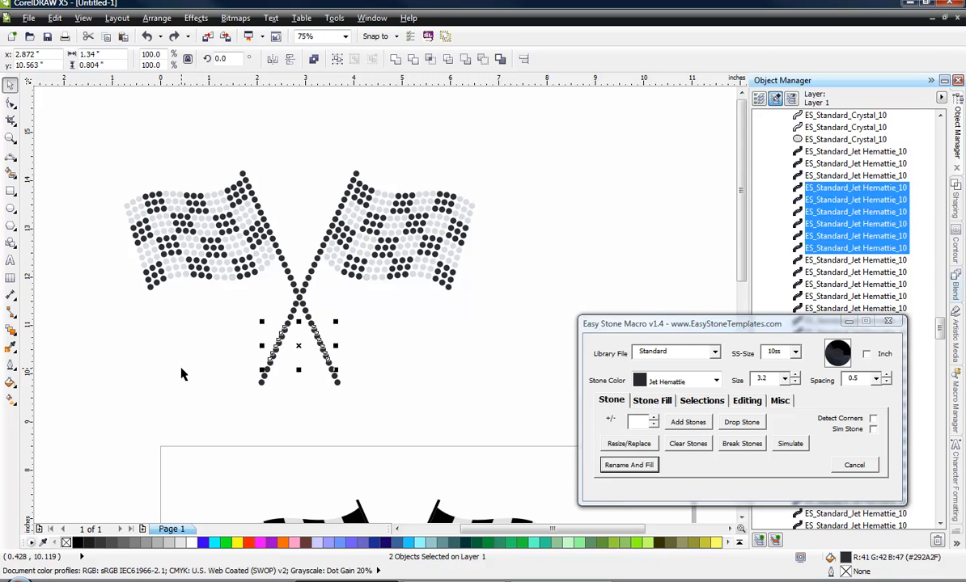
pyautogui.click(207, 358)
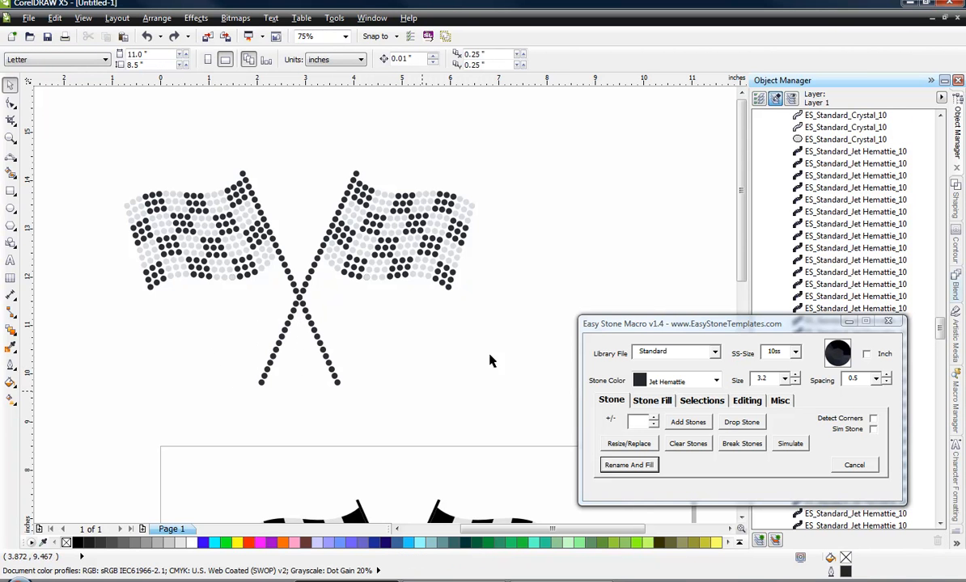
# Select the complete crossed-flag design, check its overall width and height, and deselect it.
pyautogui.moveTo(74, 123); pyautogui.dragTo(519, 434)
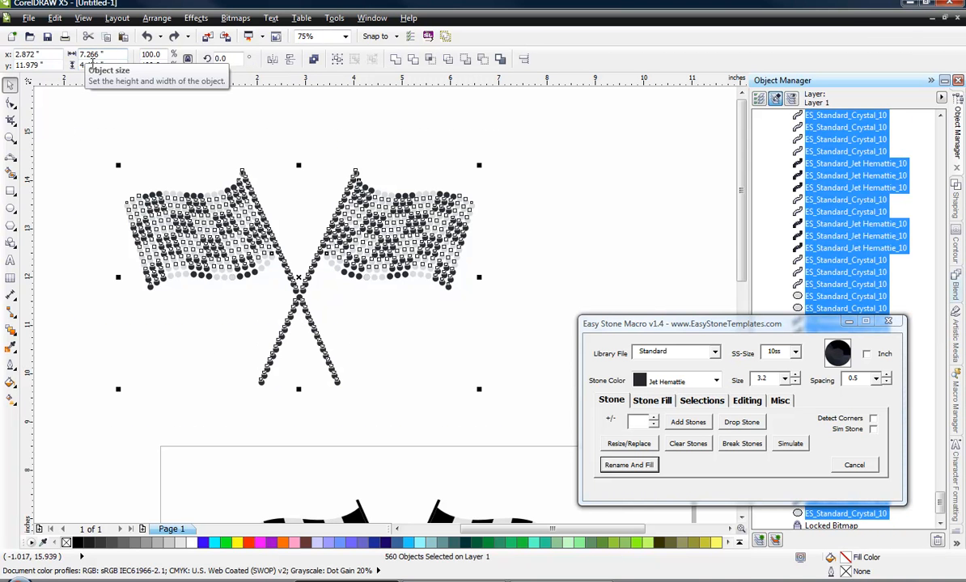
pyautogui.click(156, 354)
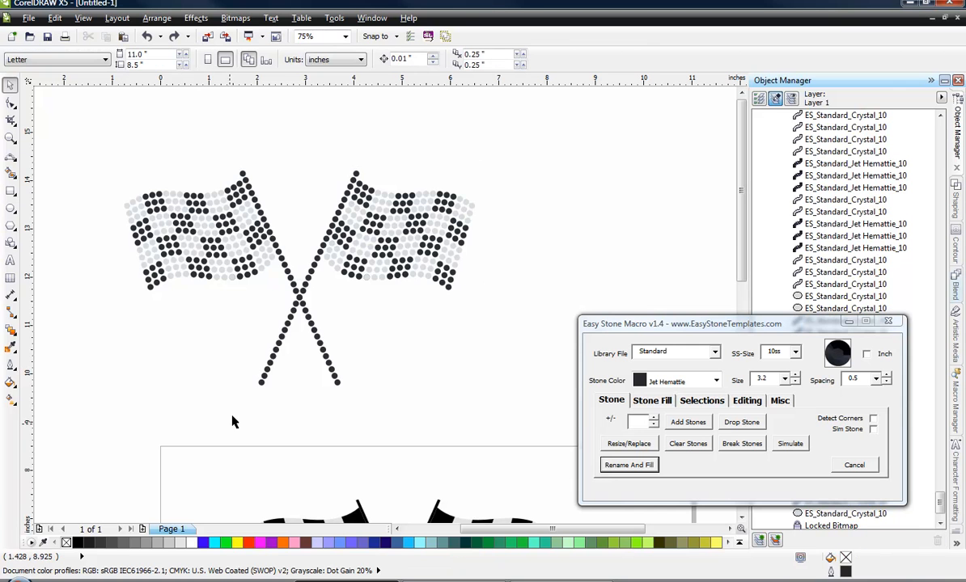